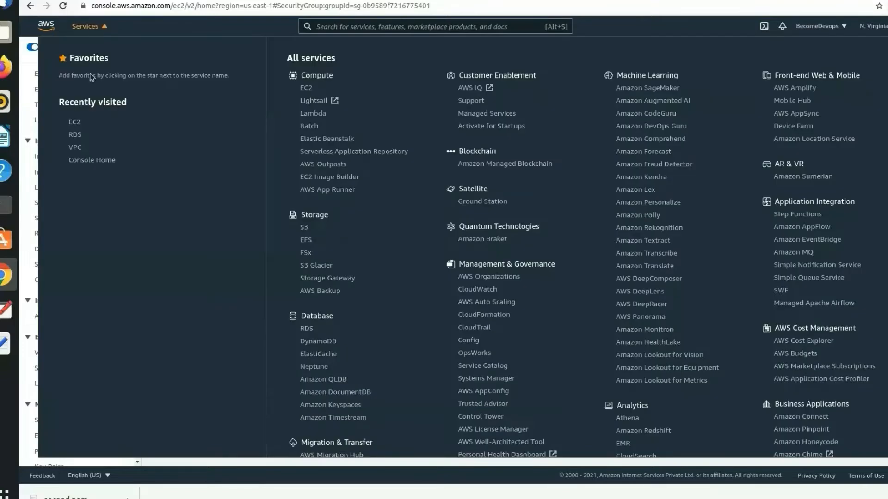
Step: Open the EC2 service and view its running instances and the load balancers list
{"action": "left_click", "coordinate": [71, 124]}
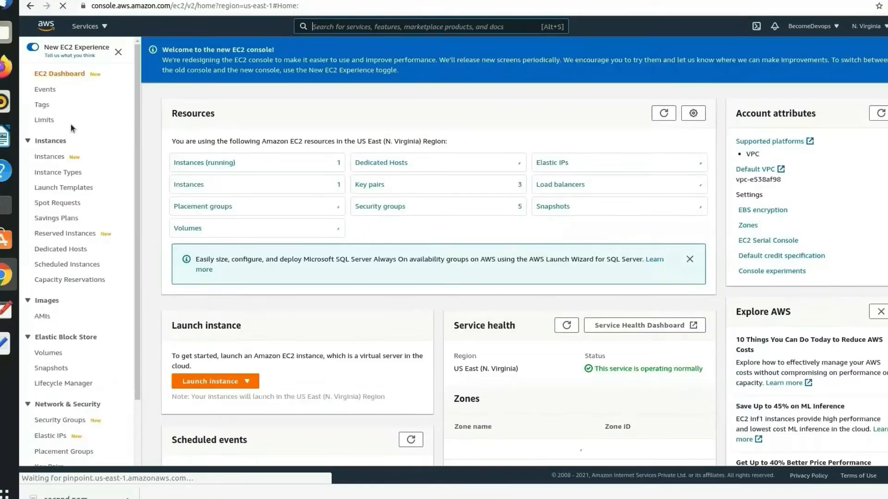
{"action": "left_click", "coordinate": [214, 170]}
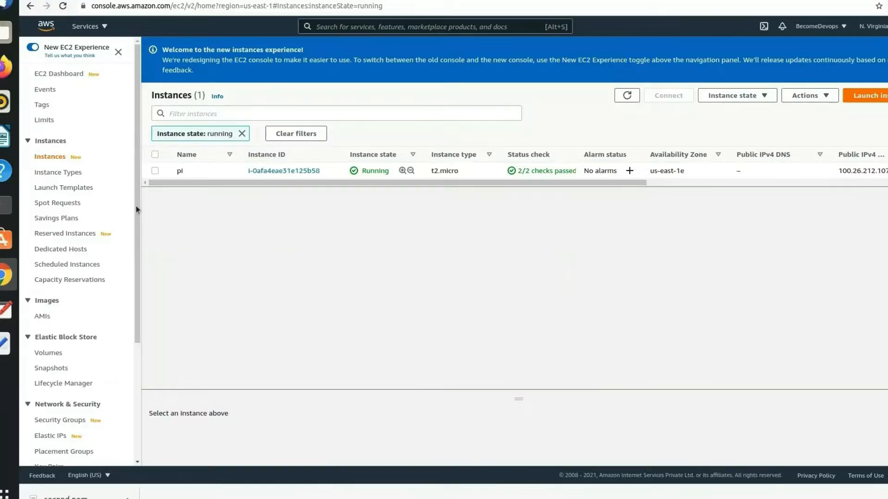
{"action": "scroll", "coordinate": [75, 266], "scroll_direction": "down", "scroll_amount": 3}
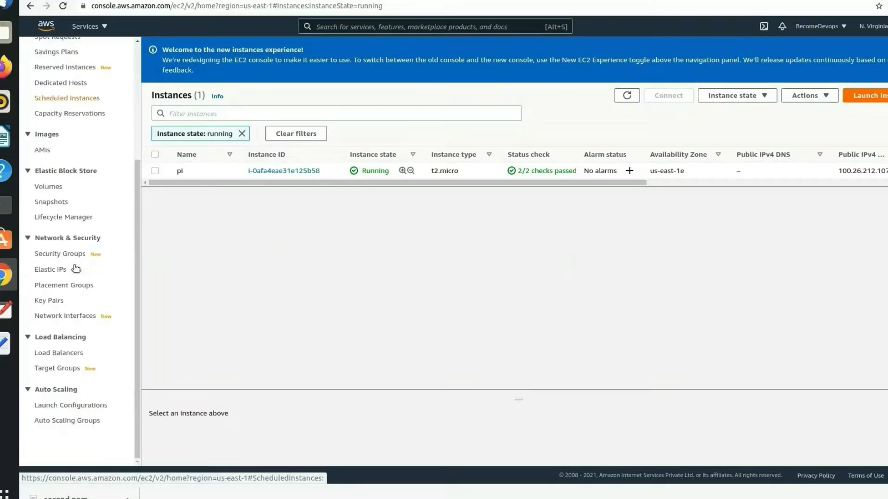
{"action": "left_click", "coordinate": [50, 354]}
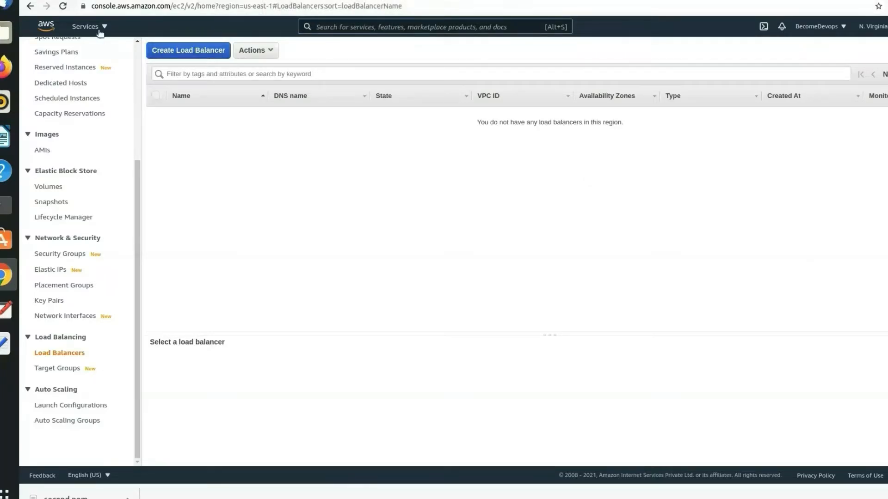
Step: Open the Instances list in a new browser tab and view the details of the pi instance
{"action": "scroll", "coordinate": [102, 93], "scroll_direction": "up", "scroll_amount": 5}
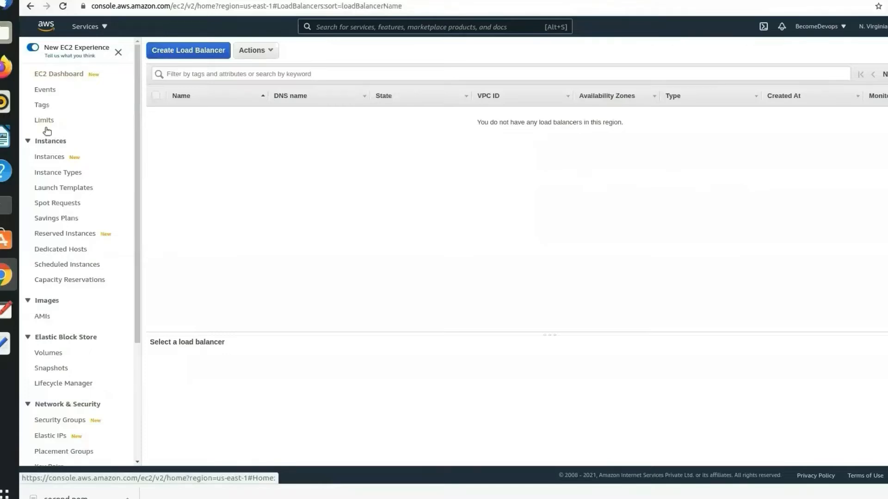
{"action": "right_click", "coordinate": [50, 158]}
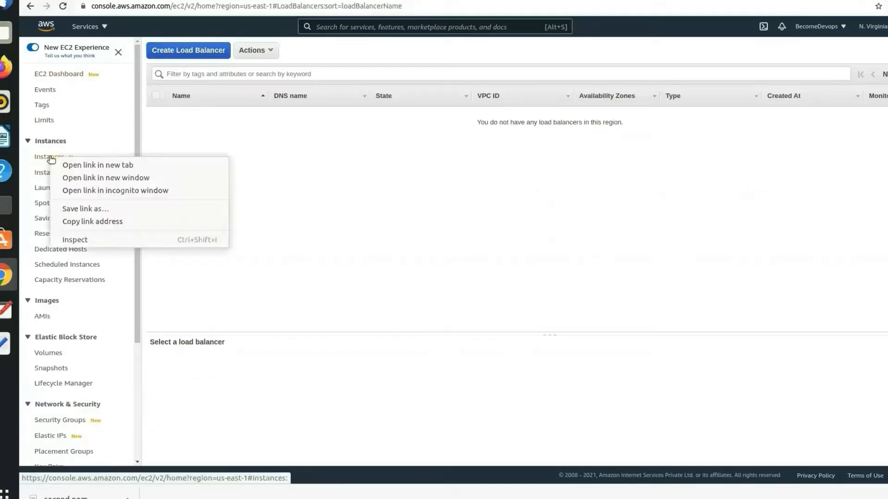
{"action": "left_click", "coordinate": [62, 165]}
{"action": "left_click", "coordinate": [186, 1]}
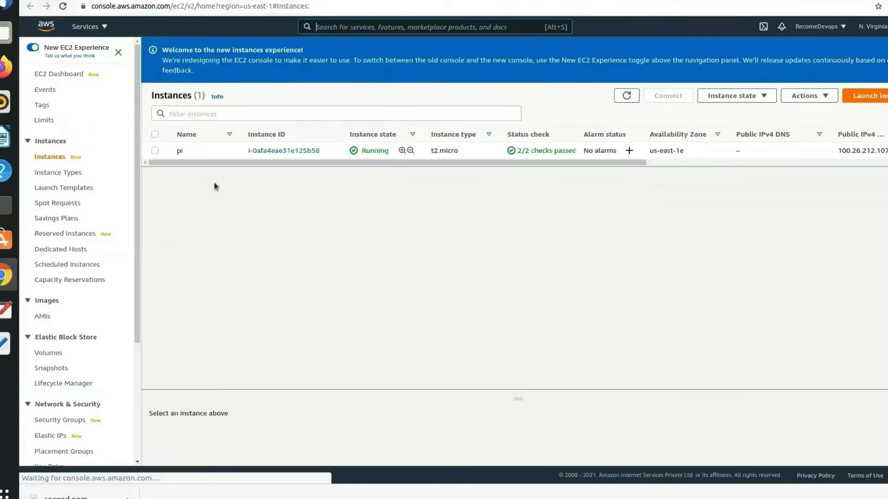
{"action": "left_click", "coordinate": [272, 151]}
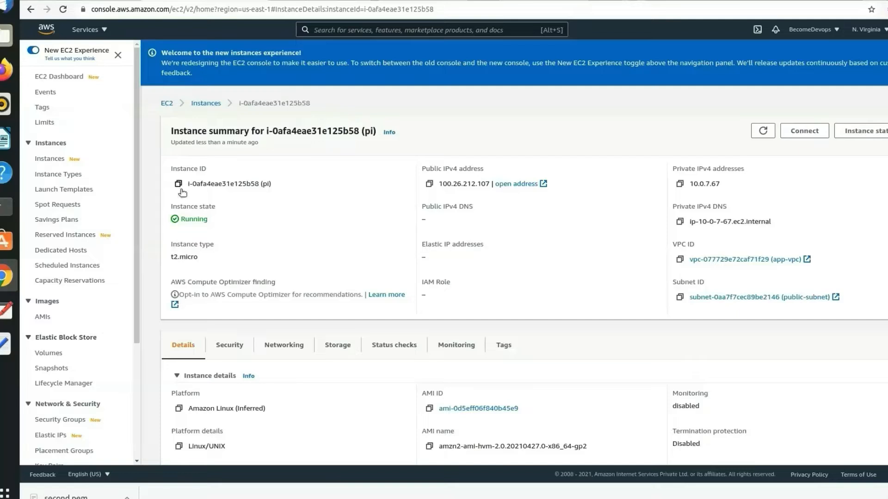
Step: Go to the load balancers and start creating an Application Load Balancer
{"action": "scroll", "coordinate": [101, 298], "scroll_direction": "down", "scroll_amount": 3}
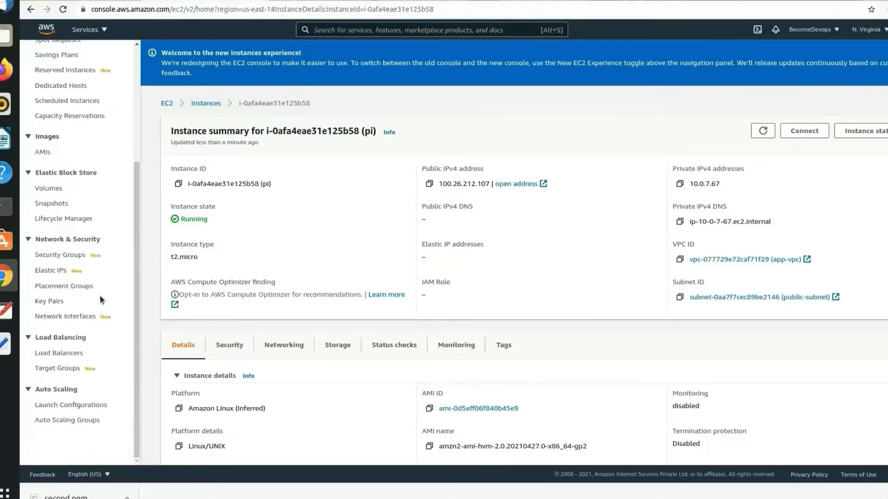
{"action": "left_click", "coordinate": [73, 354]}
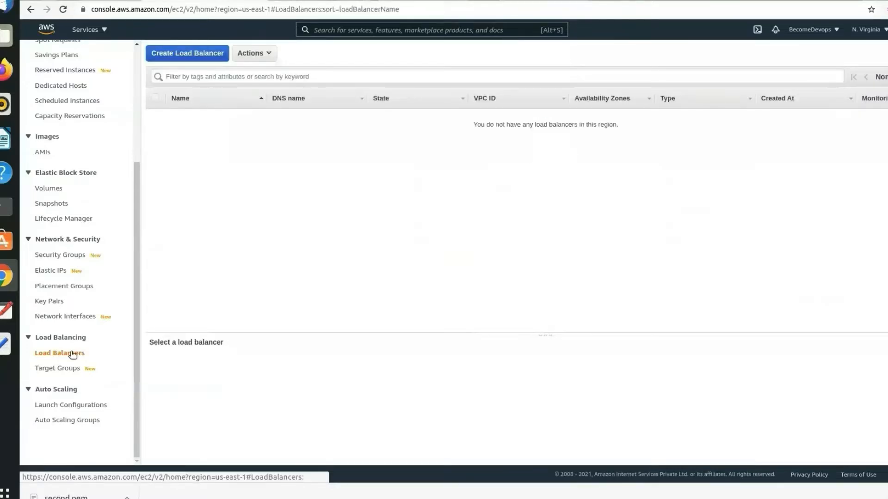
{"action": "left_click", "coordinate": [194, 53]}
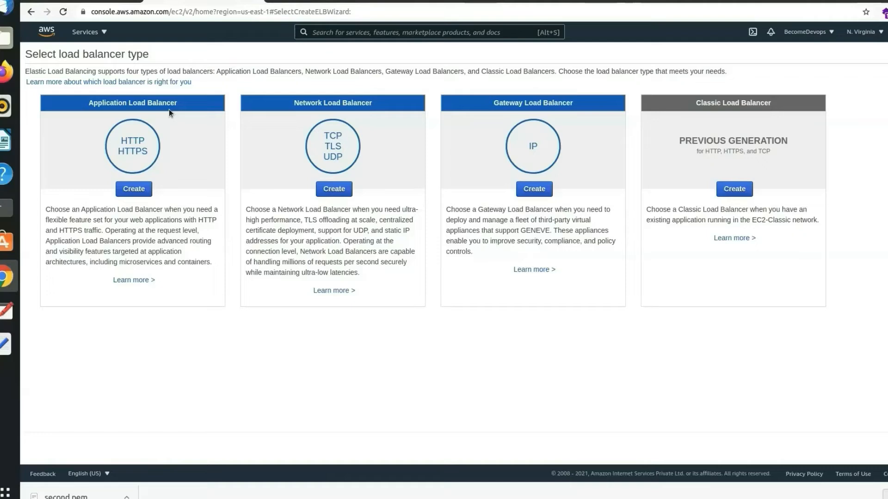
{"action": "left_click", "coordinate": [130, 188]}
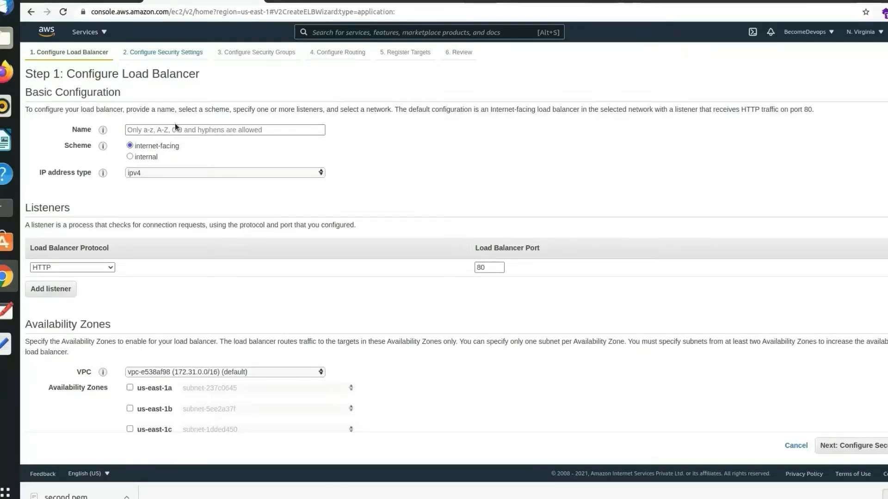
Step: Open the EC2 dashboard in a new browser tab, leaving the load balancer wizard open
{"action": "left_click", "coordinate": [98, 26]}
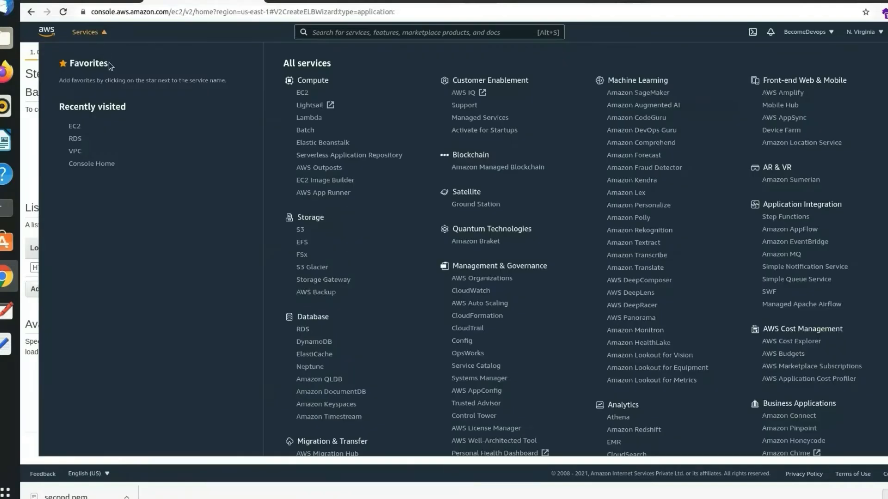
{"action": "right_click", "coordinate": [74, 129]}
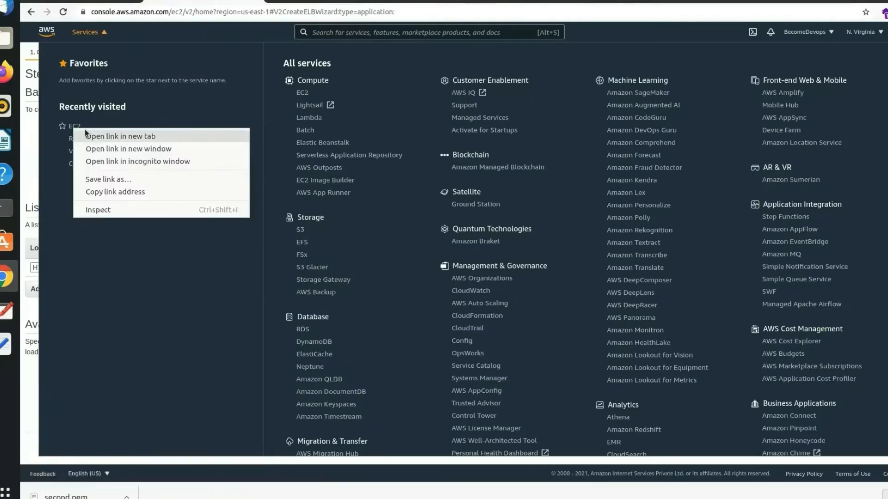
{"action": "left_click", "coordinate": [87, 134]}
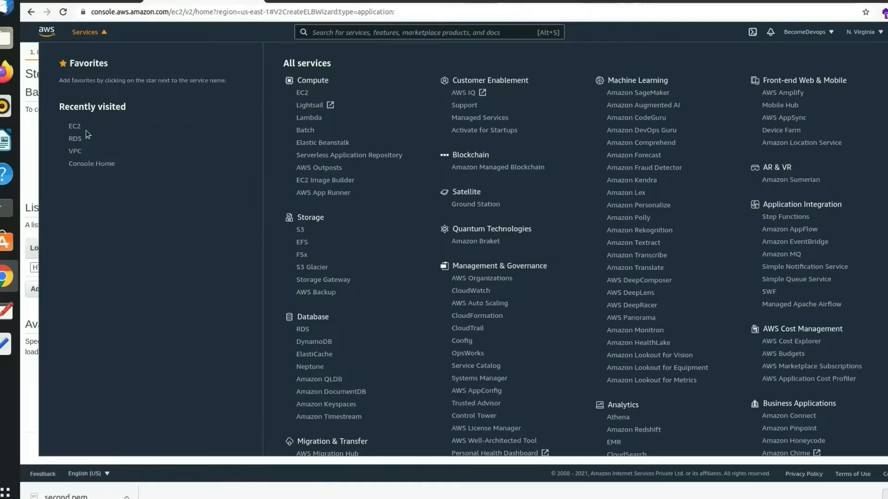
{"action": "left_click", "coordinate": [307, 2]}
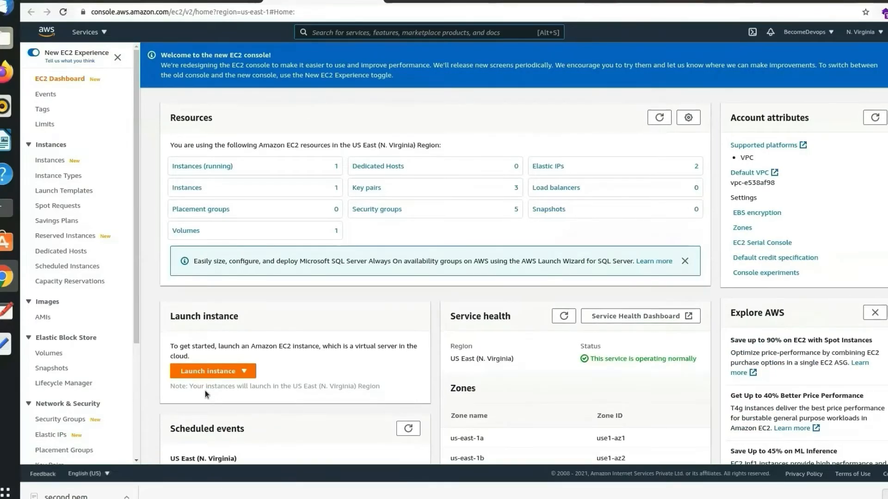
Step: Start launching an instance from the Amazon Linux 2 AMI (64-bit x86), keeping the default instance type
{"action": "left_click", "coordinate": [205, 374]}
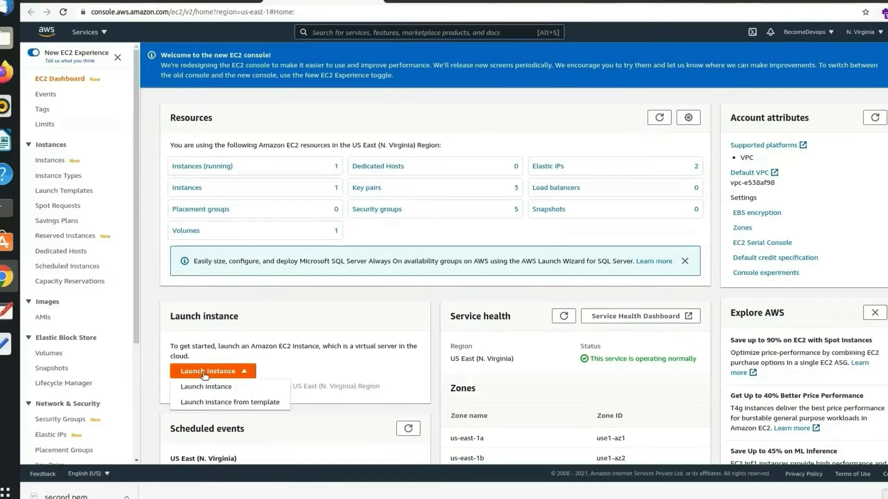
{"action": "left_click", "coordinate": [206, 387]}
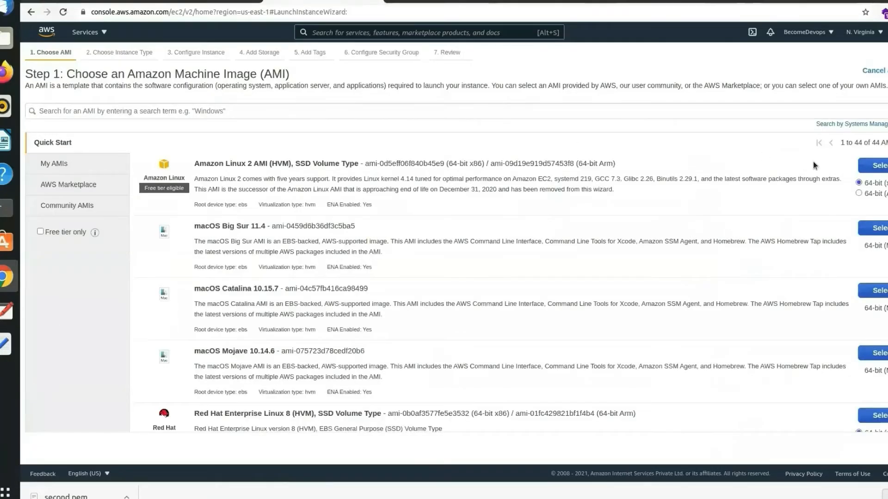
{"action": "left_click", "coordinate": [868, 164]}
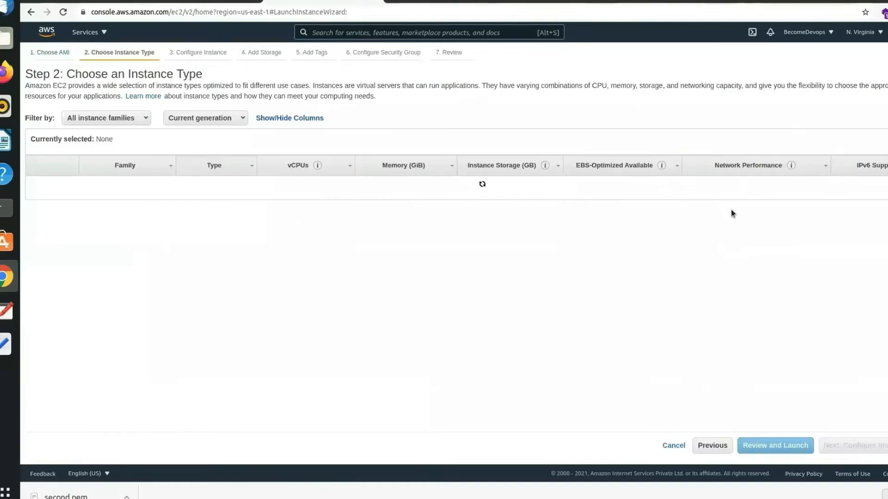
{"action": "left_click", "coordinate": [851, 446]}
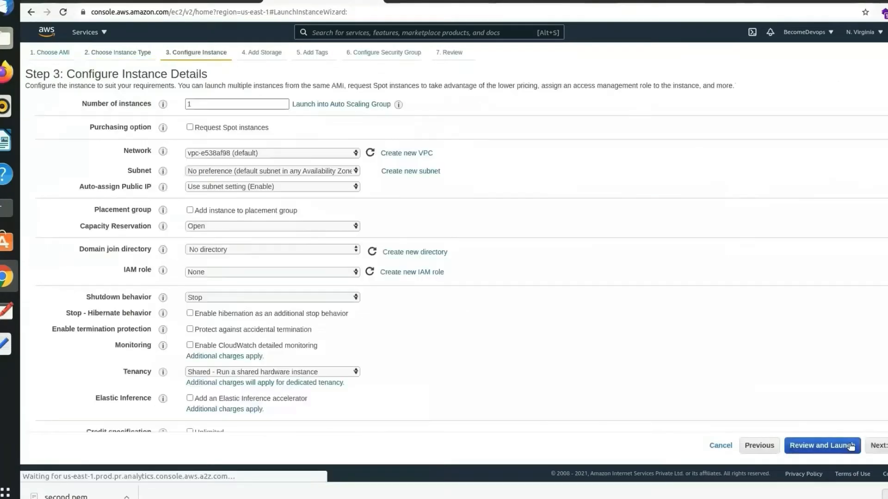
Step: Set the instance's network to app-vpc, its subnet to public-subnet and auto-assign public IP to Enable
{"action": "left_click", "coordinate": [286, 154]}
{"action": "left_click", "coordinate": [275, 169]}
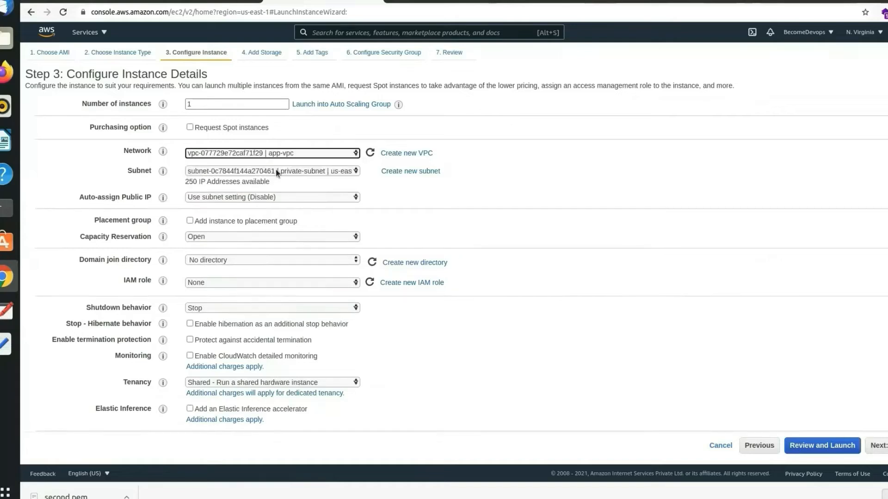
{"action": "left_click", "coordinate": [276, 170]}
{"action": "left_click", "coordinate": [291, 190]}
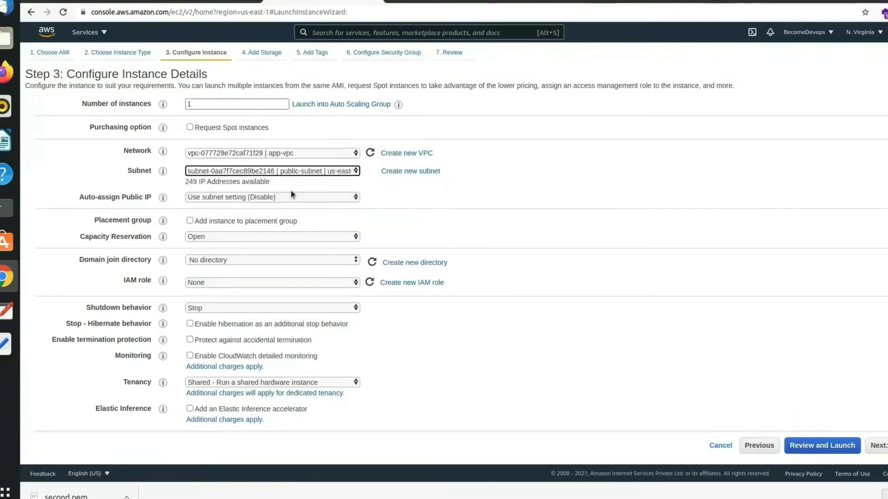
{"action": "left_click", "coordinate": [275, 195]}
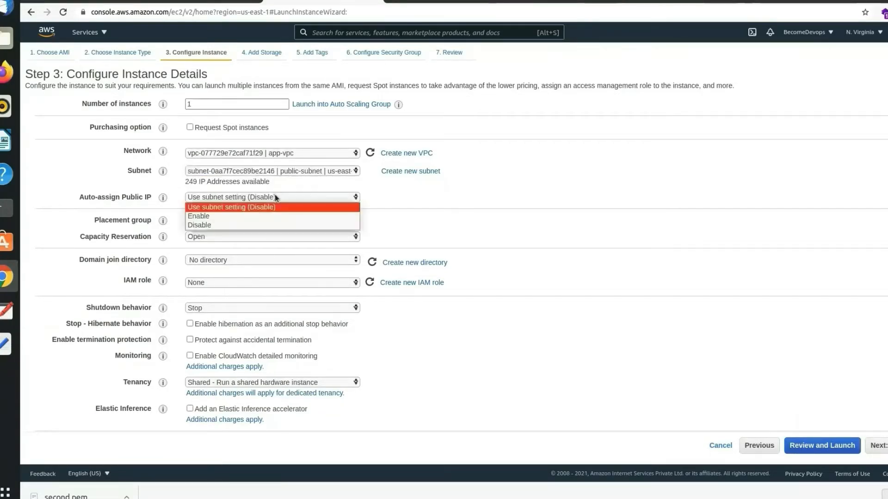
{"action": "left_click", "coordinate": [251, 216]}
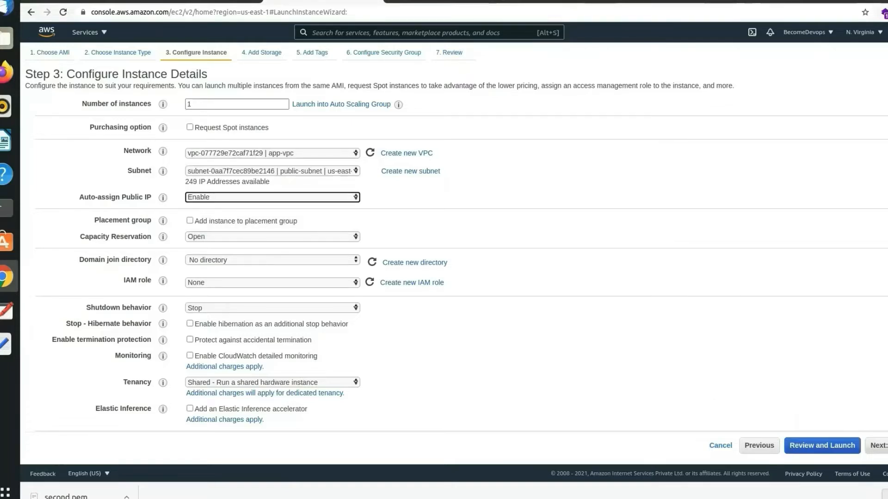
Step: Enter user data as a #!/bin/bash script with the lines sudo su, yum update -y and yum install httpd -y
{"action": "scroll", "coordinate": [478, 332], "scroll_direction": "down", "scroll_amount": 7}
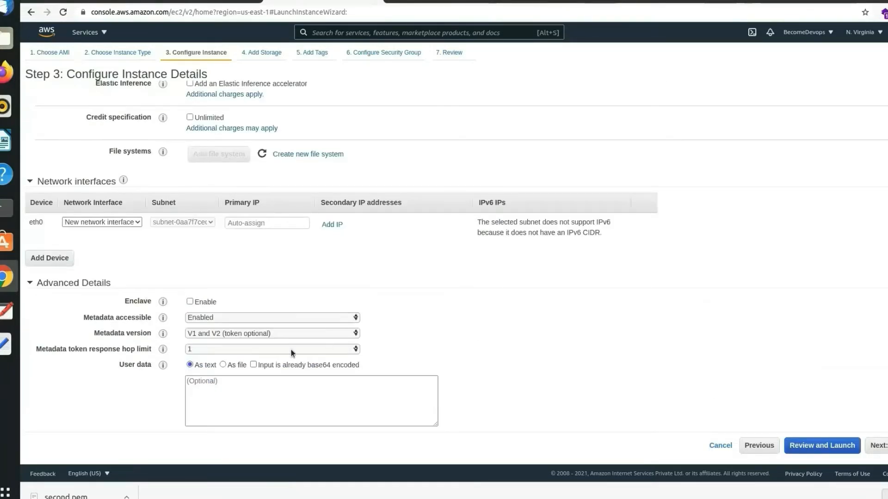
{"action": "left_click", "coordinate": [211, 389]}
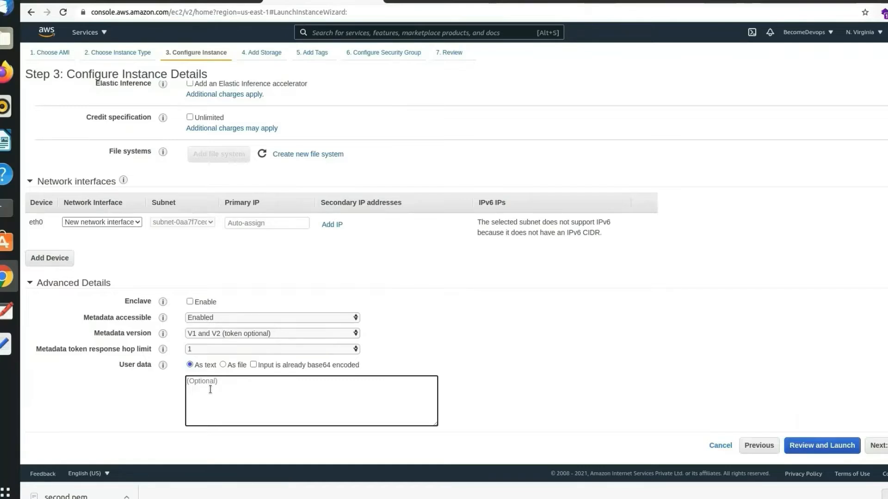
{"action": "type", "text": "#!/bin/bash"}
{"action": "key", "text": "Return"}
{"action": "type", "text": "sudo su"}
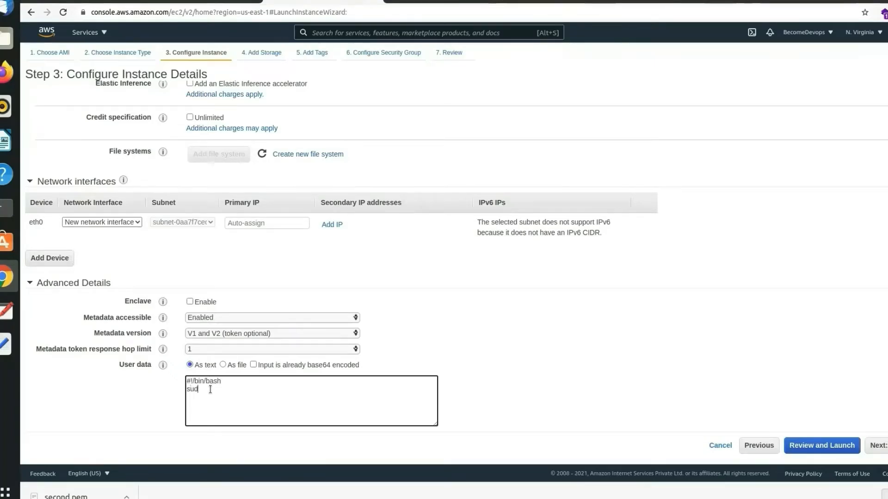
{"action": "key", "text": "Return"}
{"action": "type", "text": "yum update -y"}
{"action": "key", "text": "Return"}
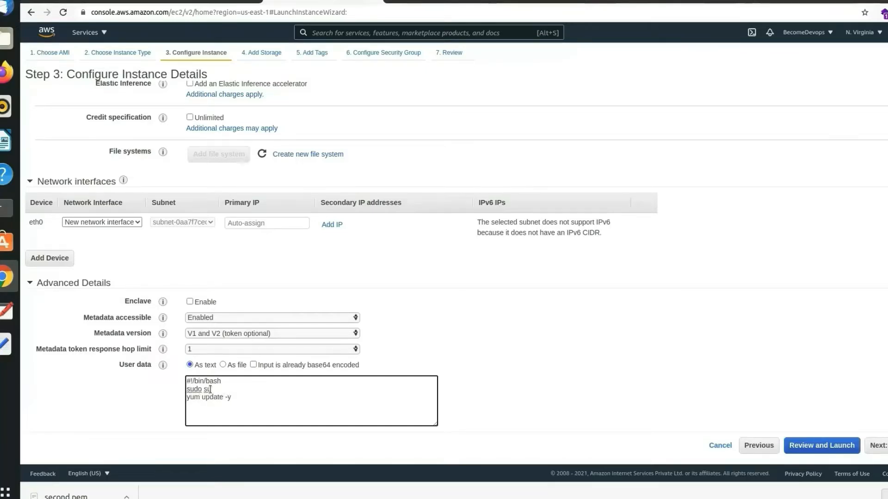
{"action": "type", "text": "yum install httpd -y "}
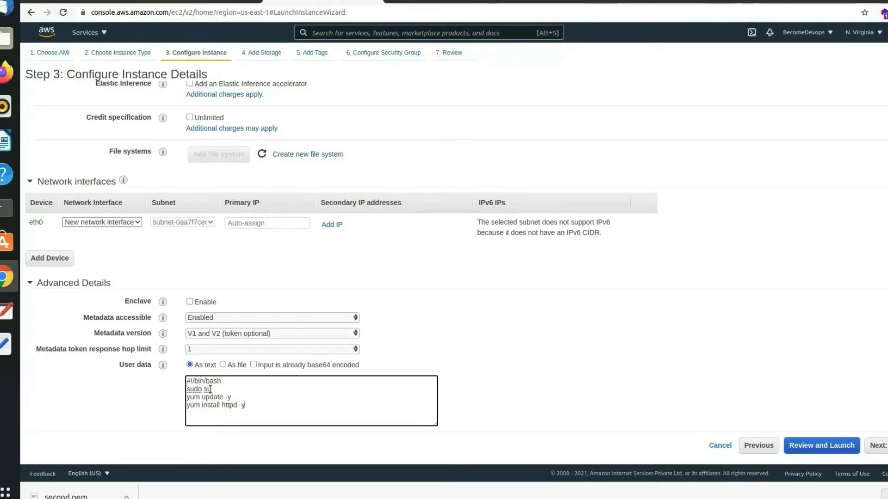
Step: Add the lines systemctl start httpd and systemctl enable httpd to the user data script
{"action": "type", "text": "systemctl "}
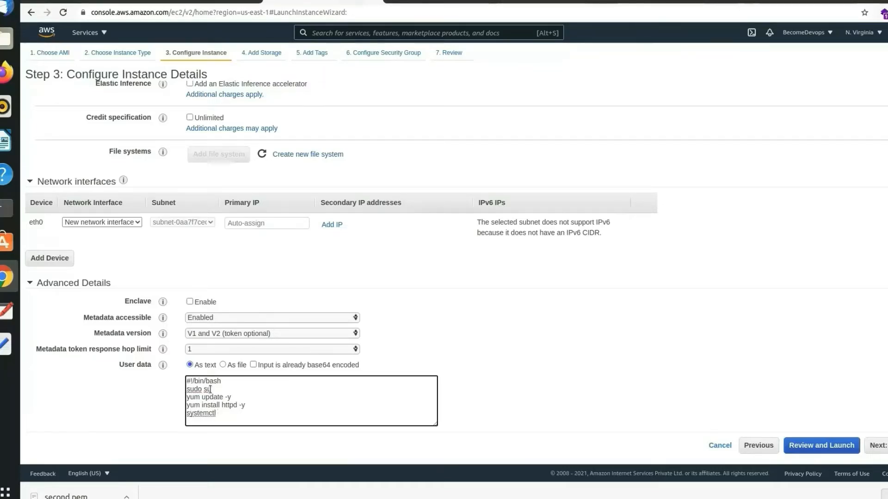
{"action": "type", "text": "start httpd"}
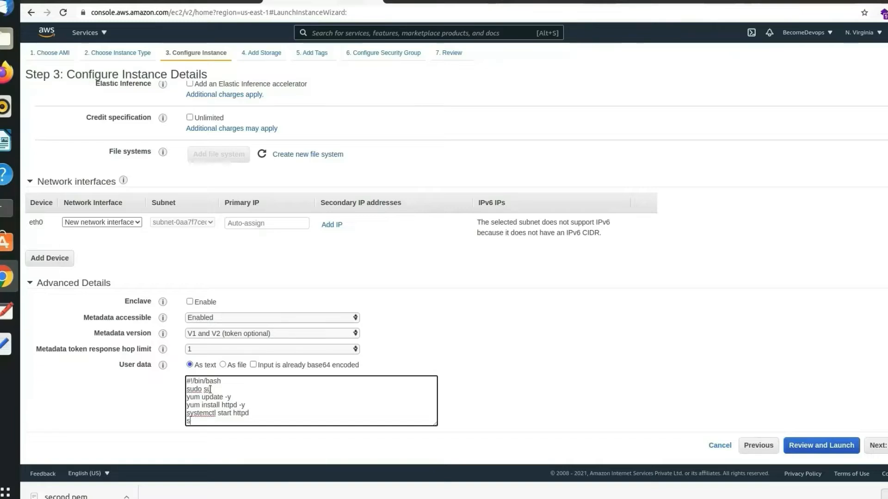
{"action": "key", "text": "Return"}
{"action": "type", "text": "systemctl enabl"}
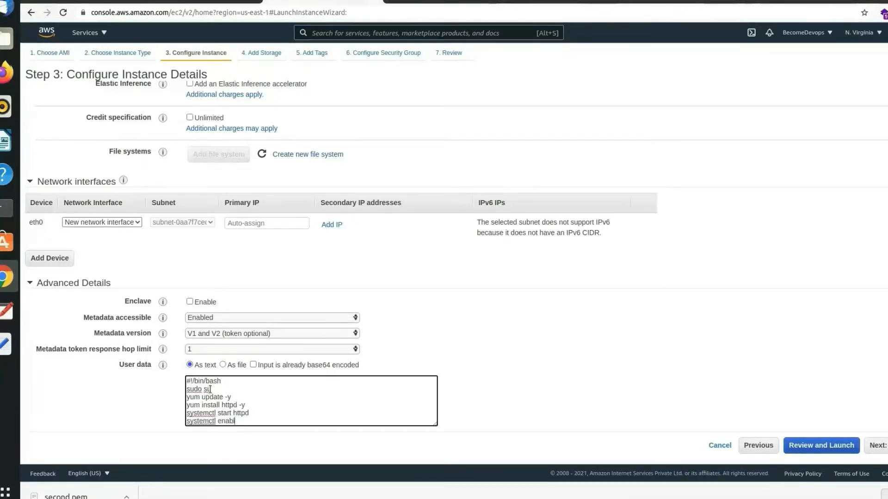
{"action": "type", "text": "e httpd"}
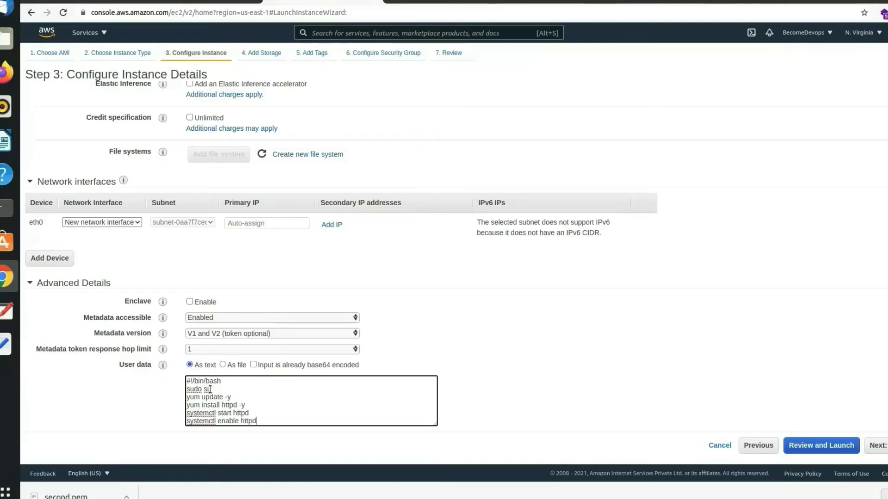
Step: Add the line echo "wlcome to instance1" > /var/www/html/index.html at the end of the user data script
{"action": "key", "text": "Return"}
{"action": "type", "text": "echo"}
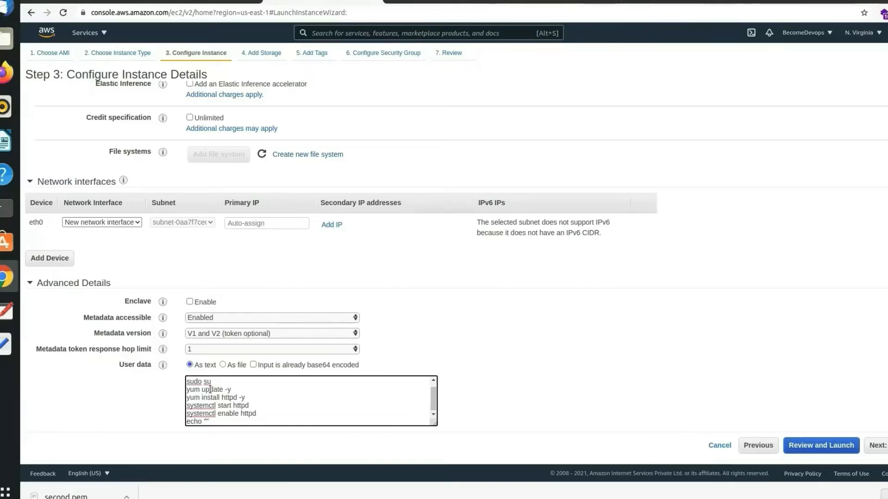
{"action": "type", "text": "wlcome to instanc"}
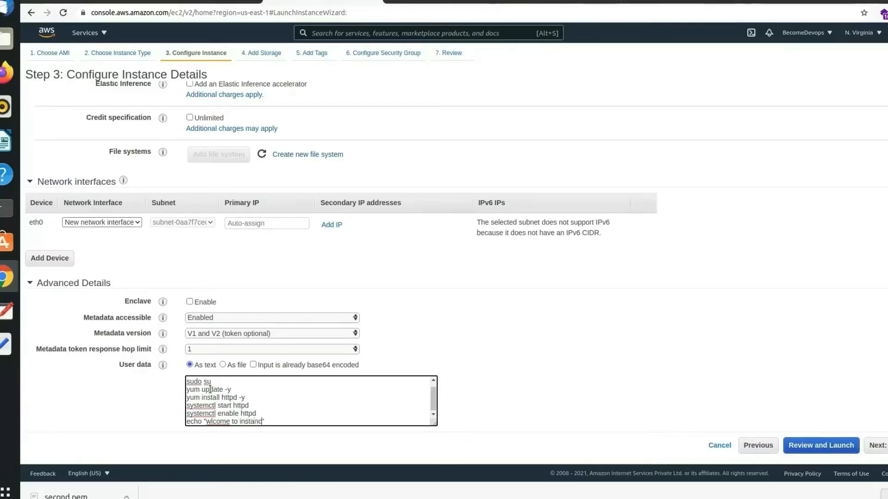
{"action": "type", "text": "e1\" >"}
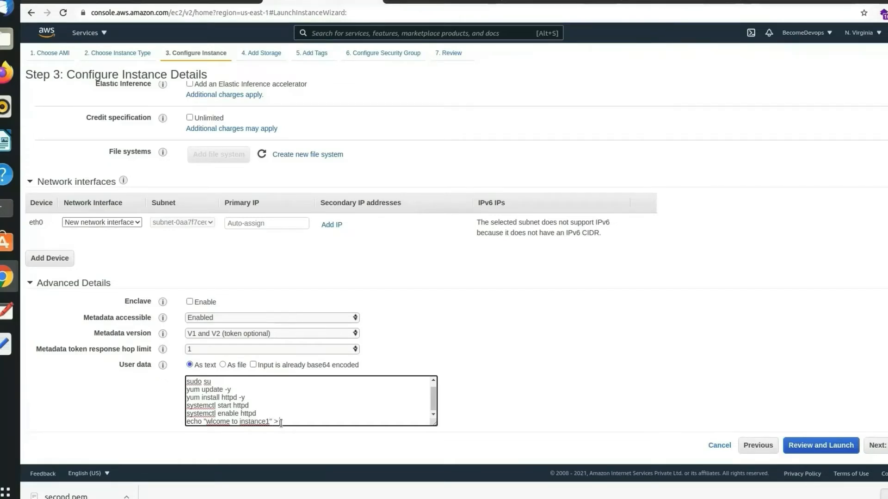
{"action": "type", "text": " /var/www/html"}
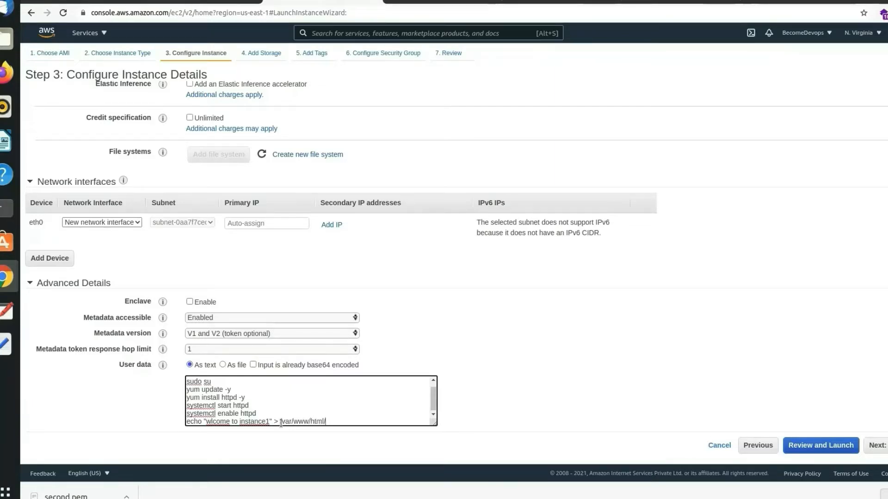
{"action": "type", "text": "/index.html"}
Step: Copy the whole user data script into the untitled text editor document, replacing the stray letter on line 5
{"action": "left_click_drag", "start_coordinate": [391, 421], "coordinate": [185, 376]}
{"action": "key", "text": "ctrl+c"}
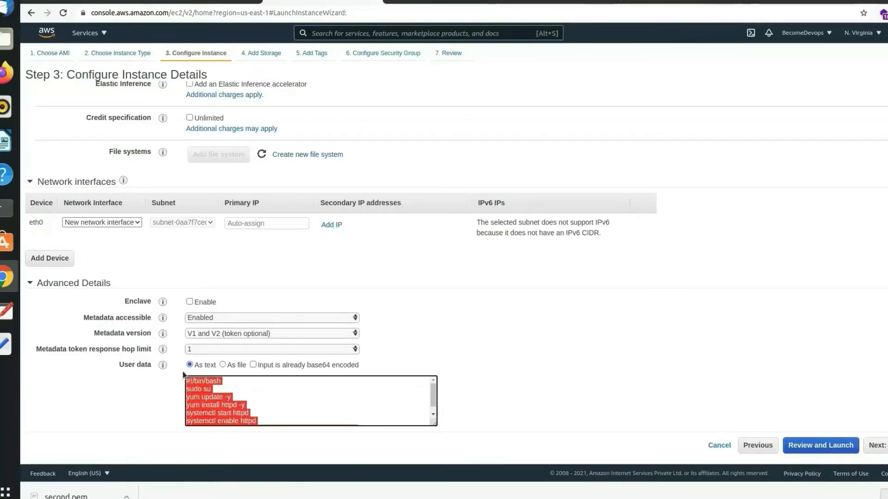
{"action": "left_click", "coordinate": [5, 343]}
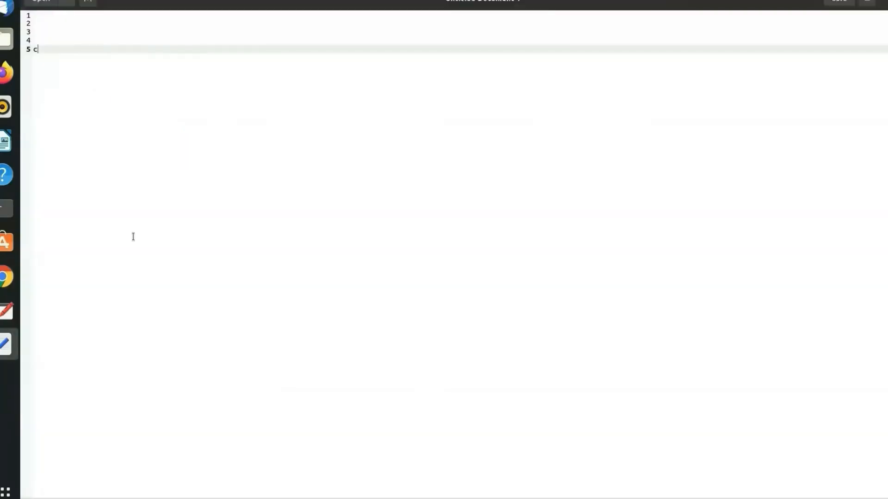
{"action": "key", "text": "BackSpace"}
{"action": "key", "text": "ctrl+v"}
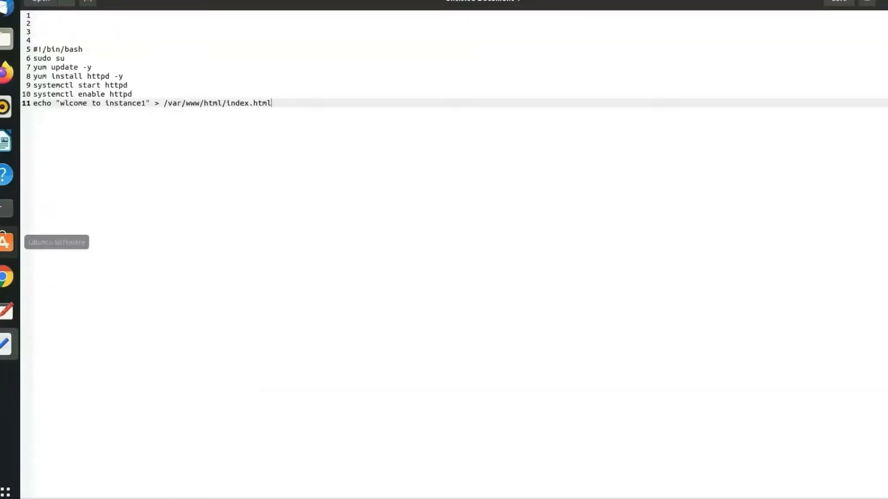
Step: Return to Chrome, keep the default storage and tags, and assign the existing security group app-vpc-sg to the instance
{"action": "left_click", "coordinate": [6, 276]}
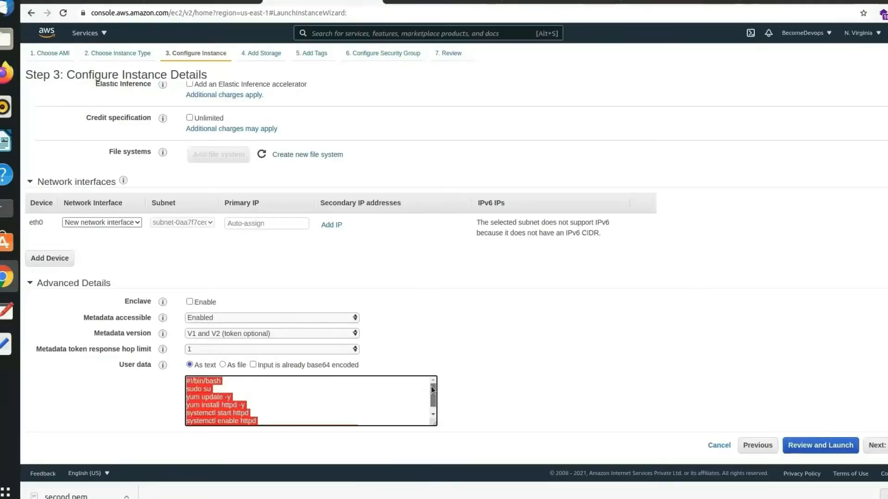
{"action": "left_click", "coordinate": [365, 398]}
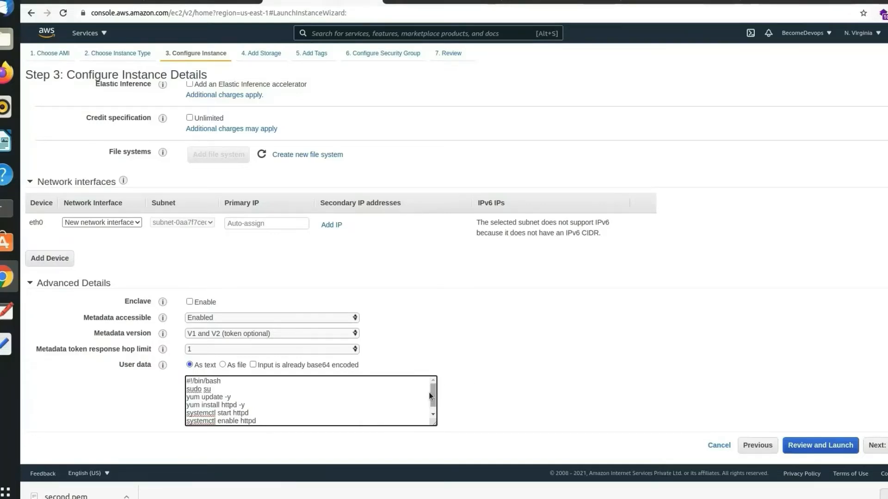
{"action": "left_click_drag", "start_coordinate": [430, 396], "coordinate": [430, 400]}
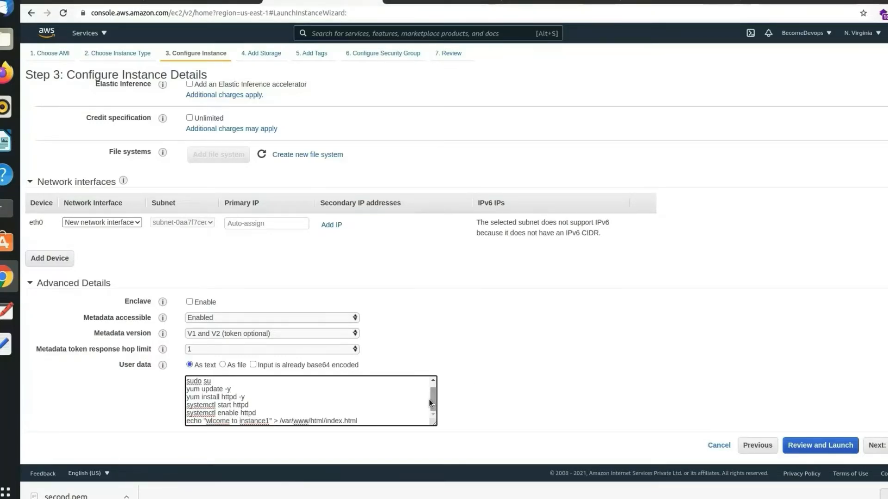
{"action": "scroll", "coordinate": [429, 399], "scroll_direction": "up", "scroll_amount": 1}
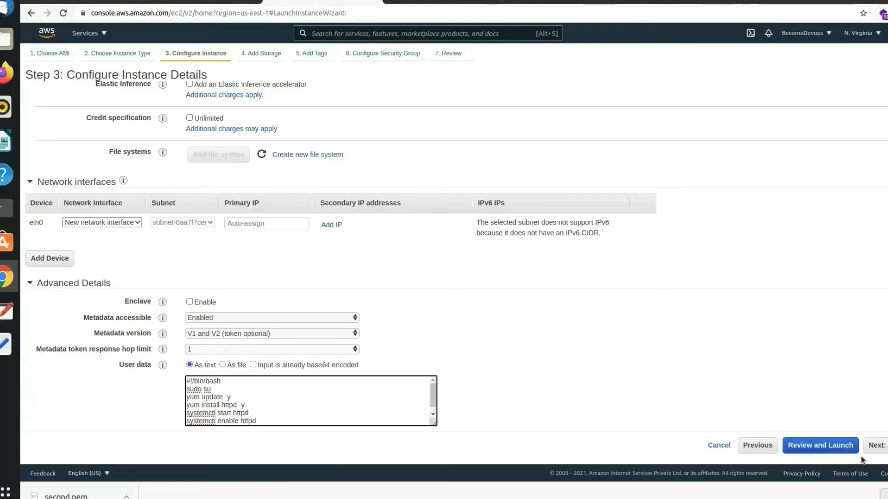
{"action": "left_click", "coordinate": [878, 445]}
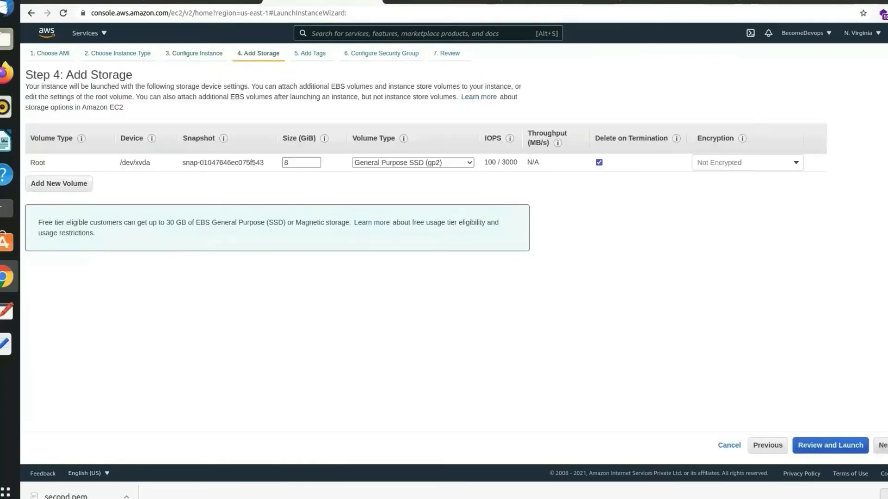
{"action": "left_click", "coordinate": [880, 445]}
{"action": "left_click", "coordinate": [880, 445]}
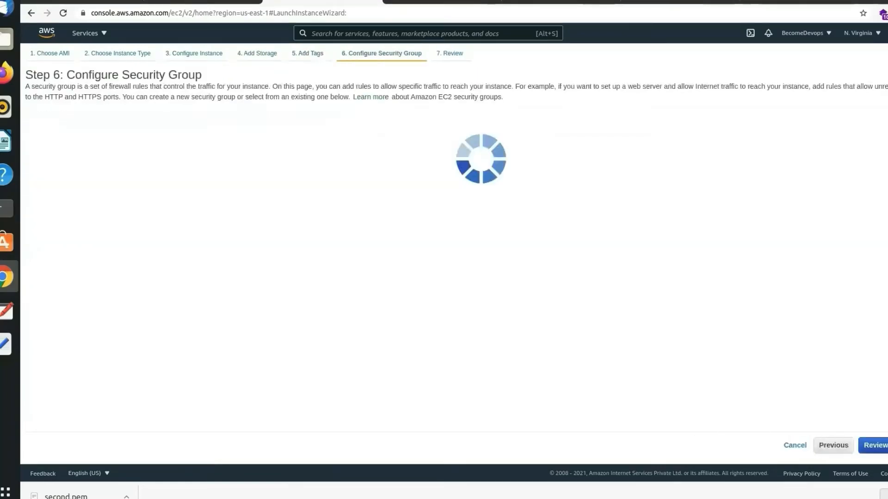
{"action": "left_click", "coordinate": [178, 125]}
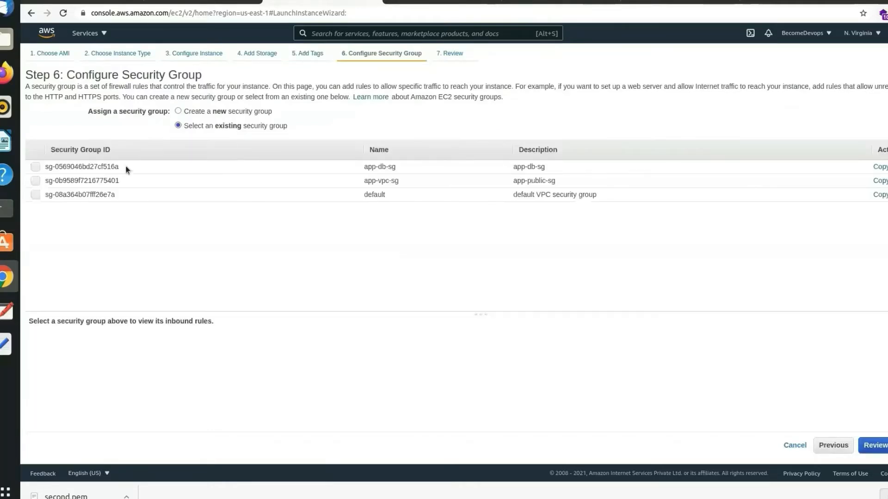
{"action": "left_click", "coordinate": [34, 185]}
{"action": "left_click", "coordinate": [876, 446]}
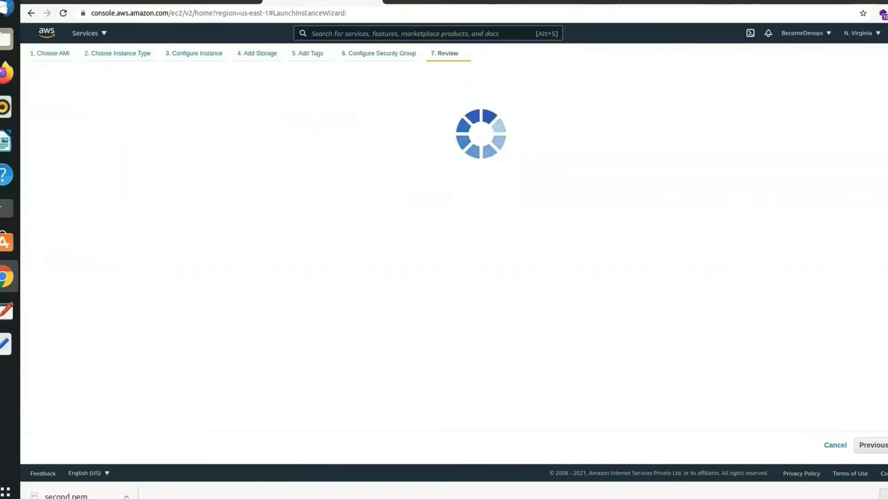
Step: Launch the instance with the existing key pair first, acknowledging access to its private key file
{"action": "left_click", "coordinate": [886, 445]}
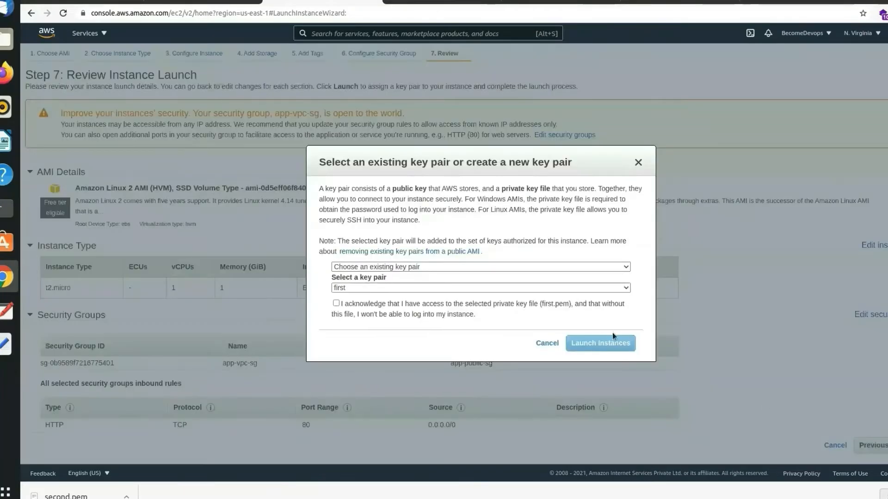
{"action": "left_click", "coordinate": [495, 290]}
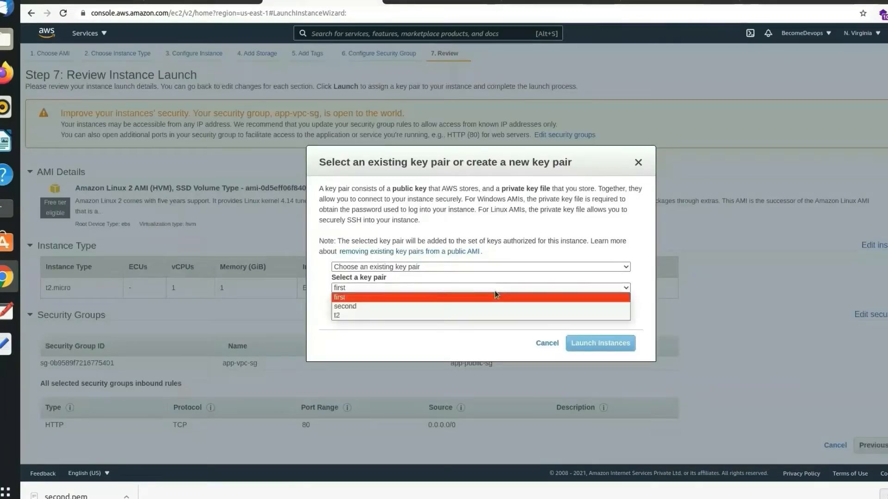
{"action": "left_click", "coordinate": [412, 302]}
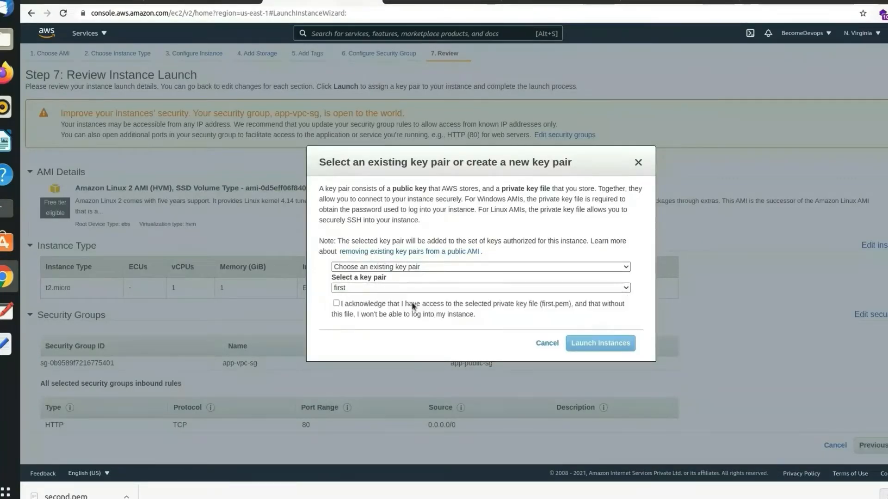
{"action": "left_click", "coordinate": [336, 304]}
{"action": "left_click", "coordinate": [604, 350]}
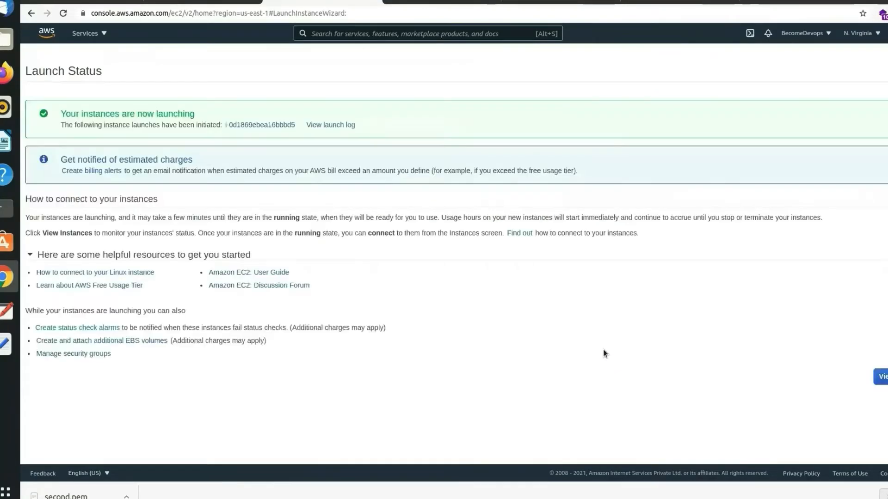
{"action": "left_click_drag", "start_coordinate": [559, 263], "coordinate": [700, 331]}
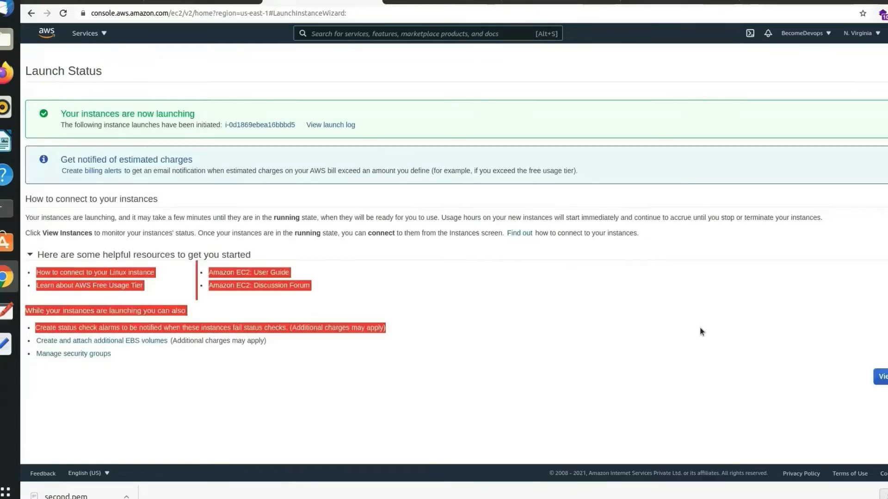
{"action": "left_click", "coordinate": [259, 125]}
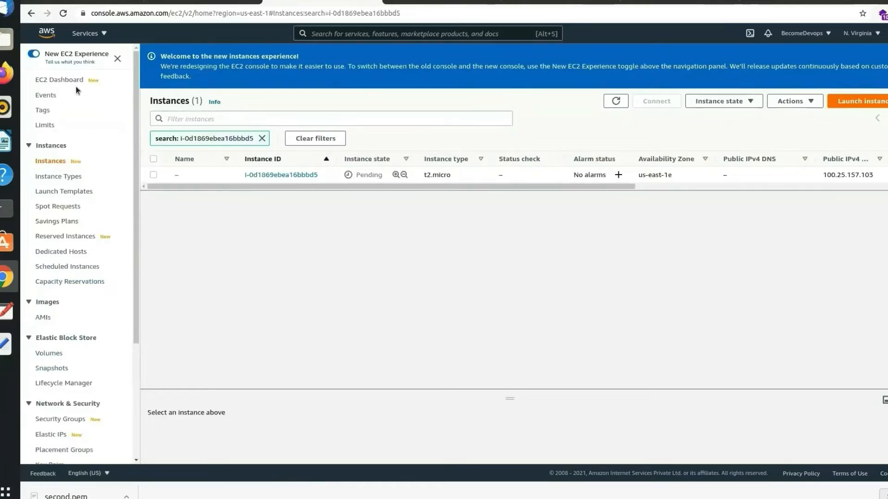
{"action": "left_click", "coordinate": [73, 82]}
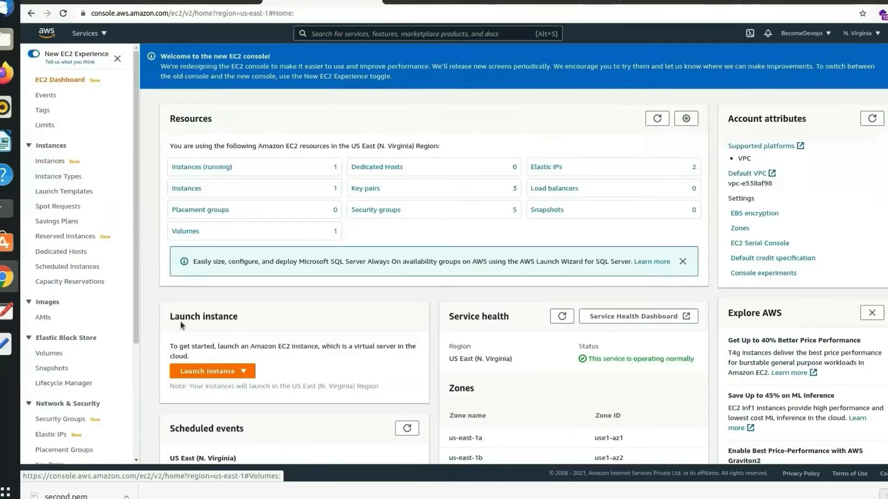
{"action": "left_click", "coordinate": [197, 370]}
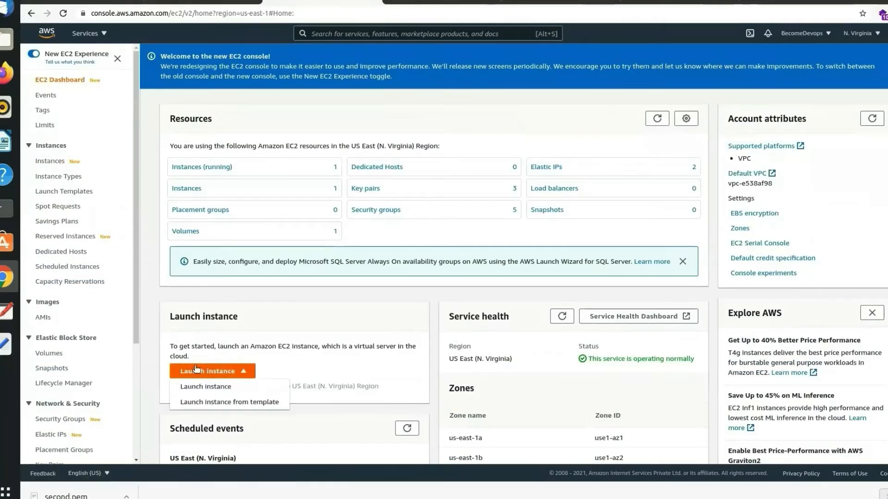
{"action": "left_click", "coordinate": [207, 387]}
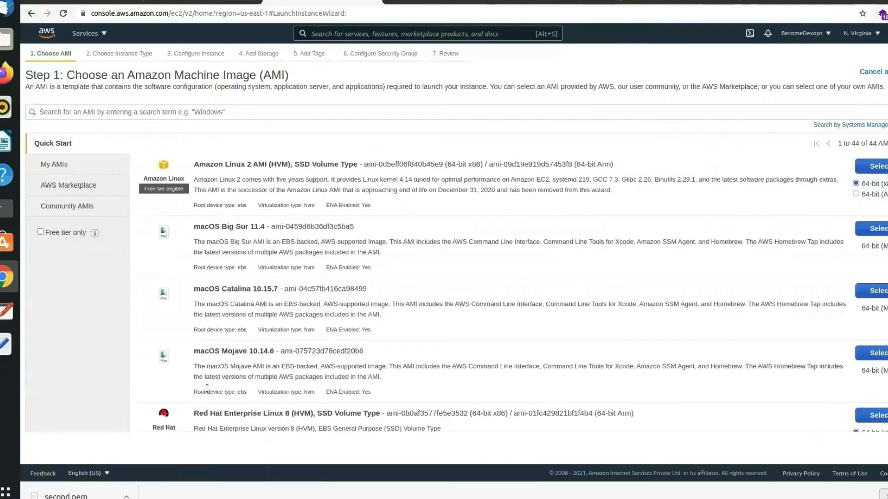
Step: List all EC2 instances in the load balancer's browser tab and name the newly launched, unnamed instance instance1
{"action": "left_click", "coordinate": [106, 1]}
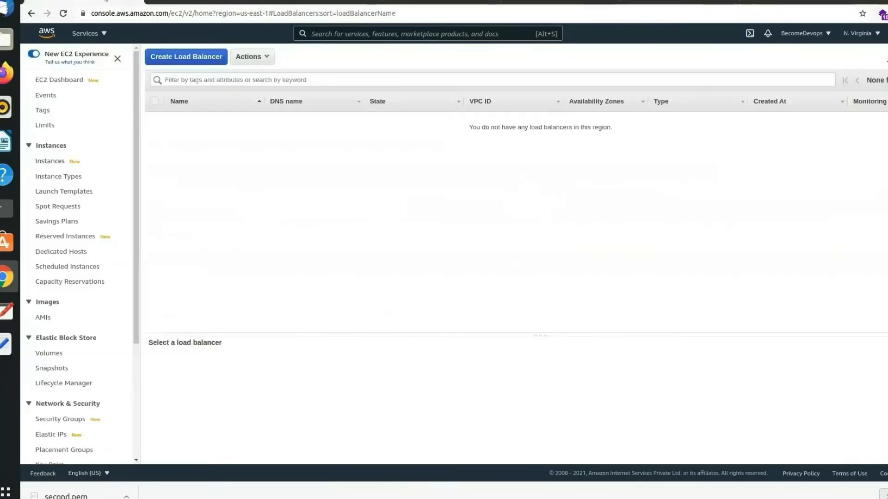
{"action": "left_click", "coordinate": [53, 81]}
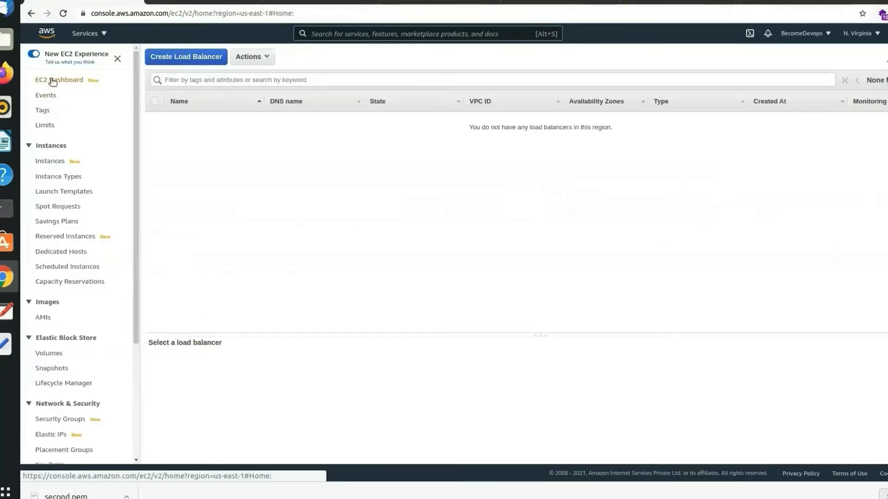
{"action": "left_click", "coordinate": [194, 166]}
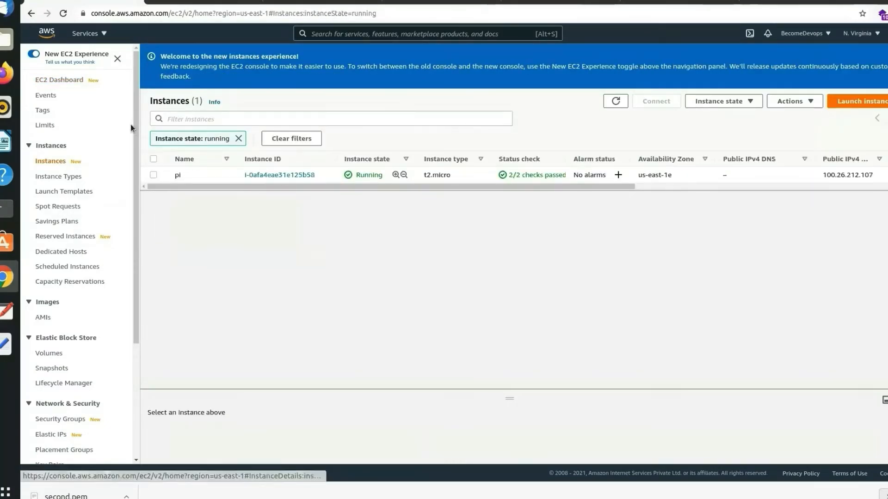
{"action": "left_click", "coordinate": [73, 81]}
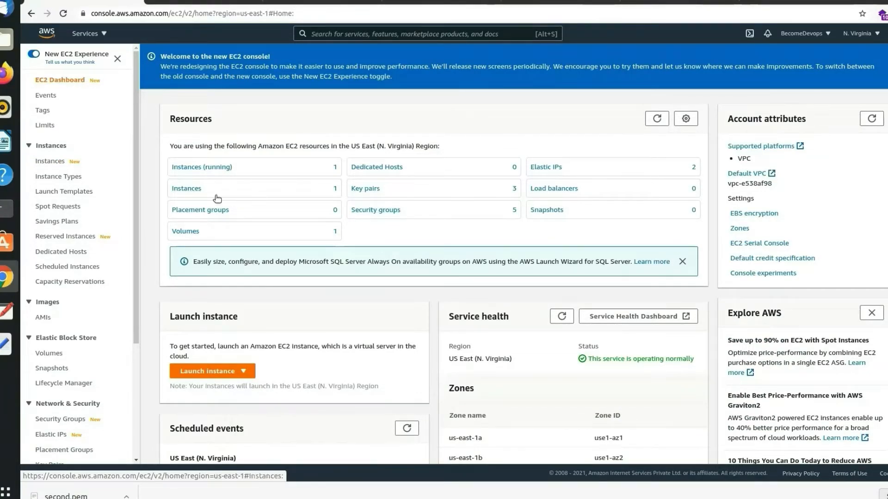
{"action": "left_click", "coordinate": [192, 188]}
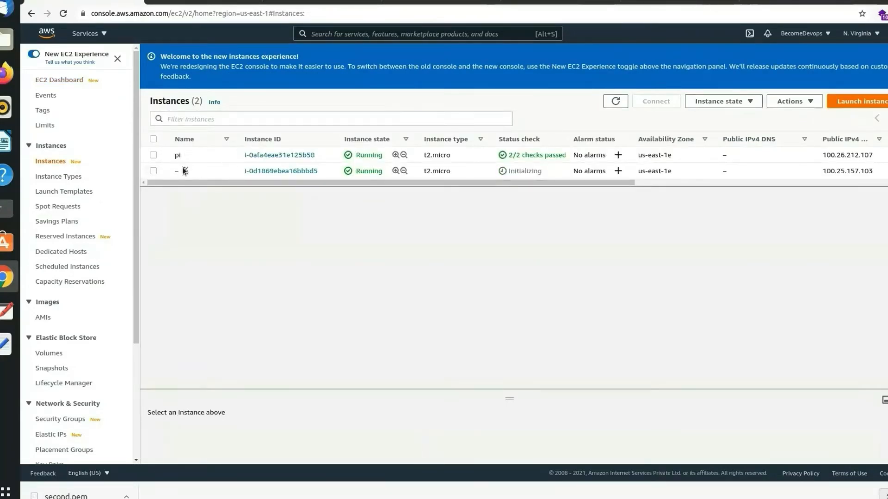
{"action": "left_click", "coordinate": [184, 170]}
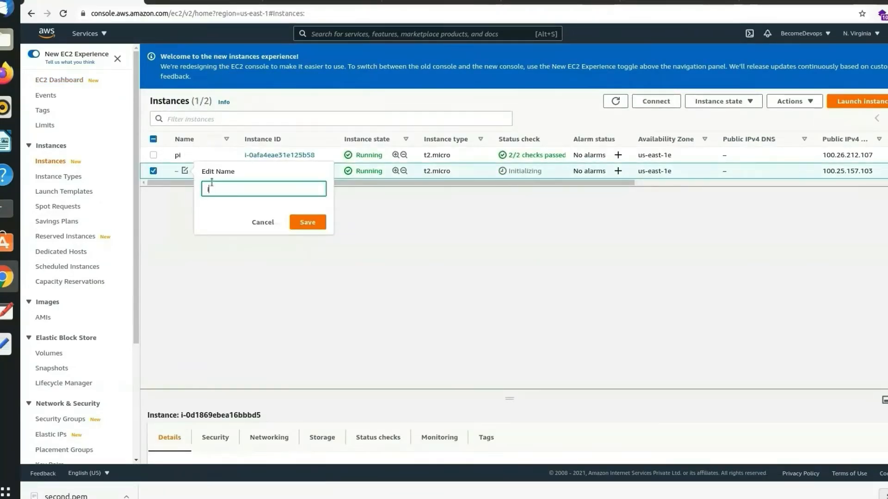
{"action": "type", "text": "Instance1"}
{"action": "left_click", "coordinate": [303, 223]}
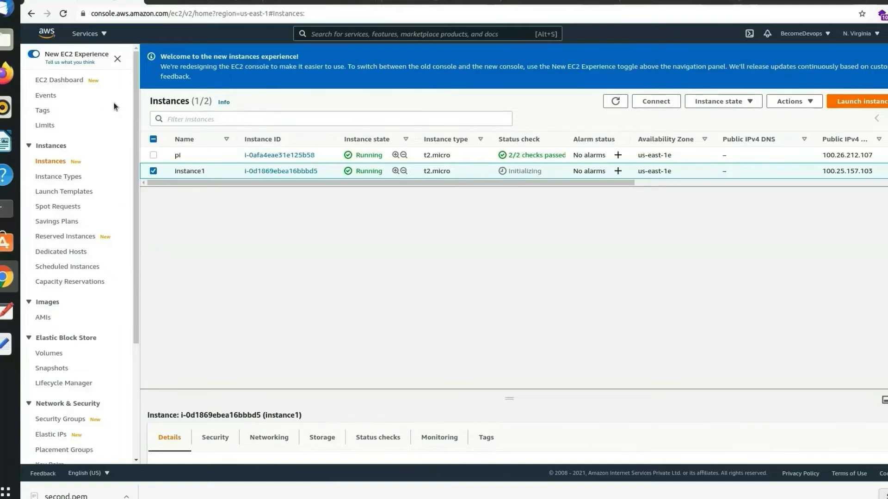
Step: Start launching another EC2 instance from the 64-bit x86 Amazon Linux 2 AMI, keeping the t2.micro instance type
{"action": "left_click", "coordinate": [855, 103]}
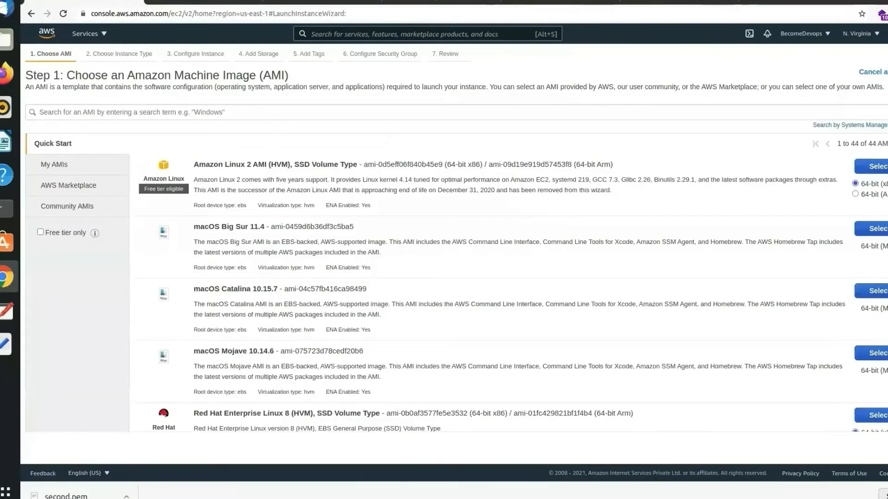
{"action": "left_click", "coordinate": [871, 166]}
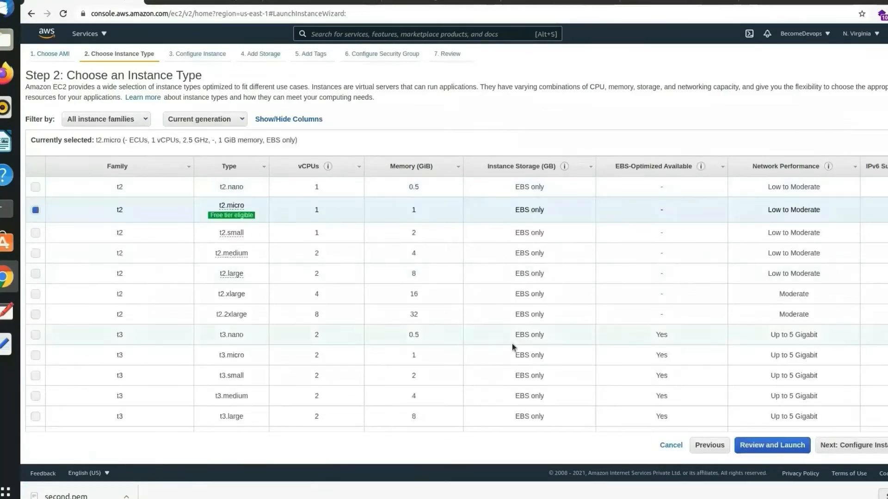
{"action": "left_click", "coordinate": [872, 446]}
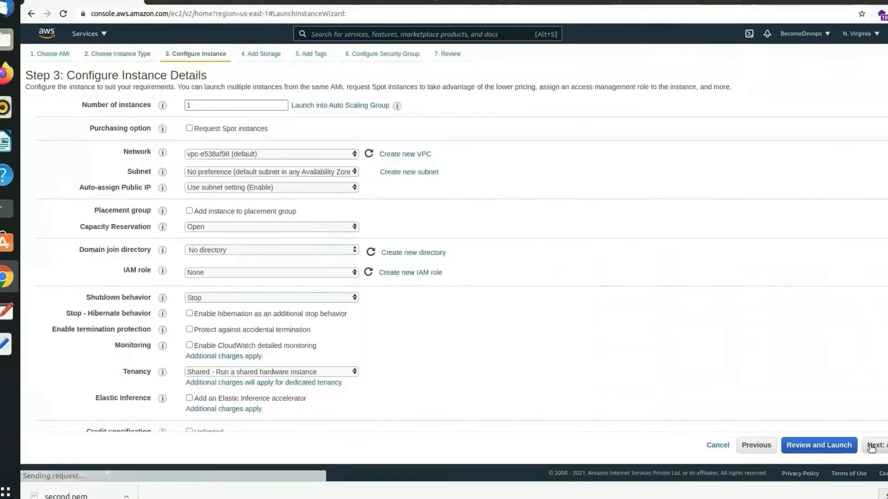
Step: Set the instance's network to app-vpc and its subnet to public2-subnet in us-east-1c, and enable auto-assigning a public IP
{"action": "left_click", "coordinate": [322, 173]}
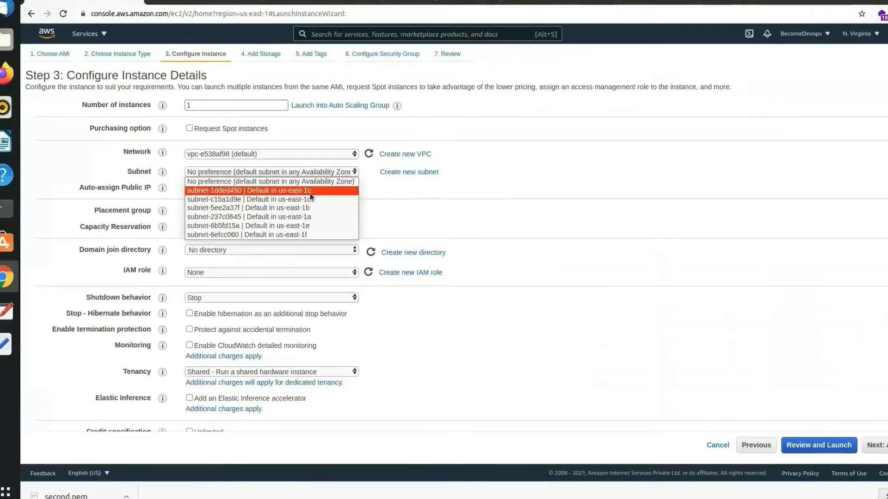
{"action": "left_click", "coordinate": [300, 149]}
{"action": "left_click", "coordinate": [299, 149]}
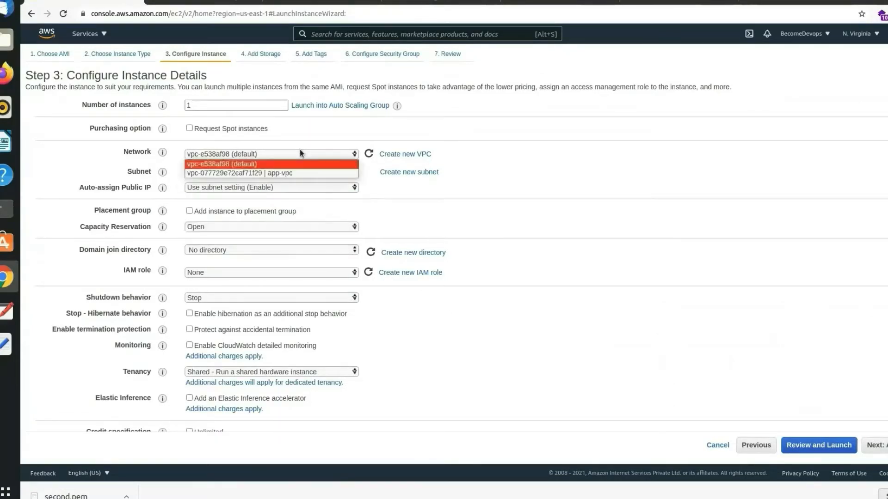
{"action": "left_click", "coordinate": [292, 173]}
{"action": "left_click", "coordinate": [293, 173]}
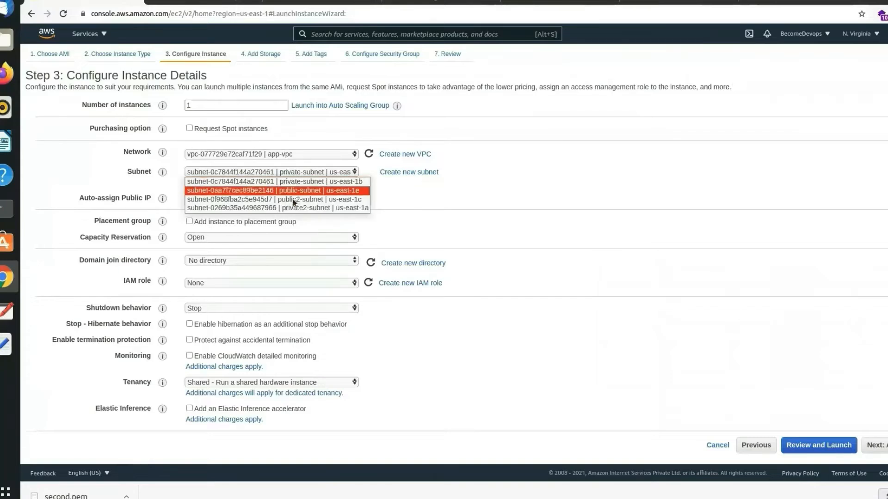
{"action": "left_click", "coordinate": [296, 200]}
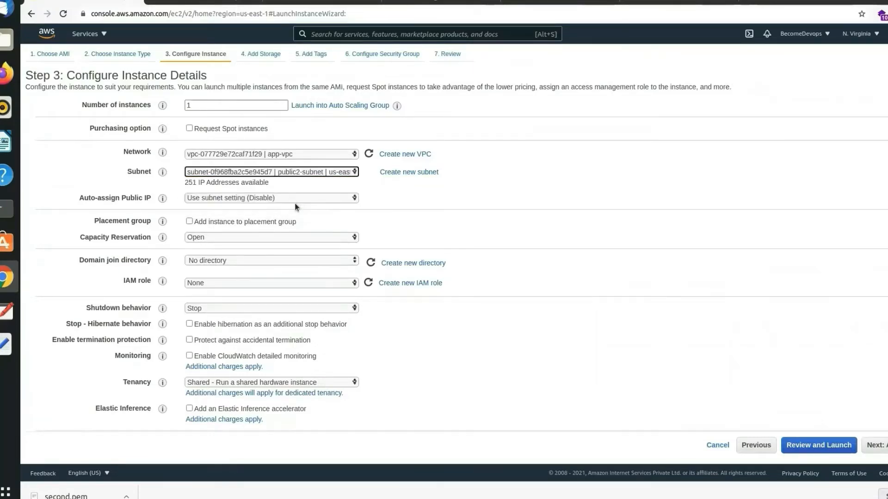
{"action": "left_click", "coordinate": [295, 202]}
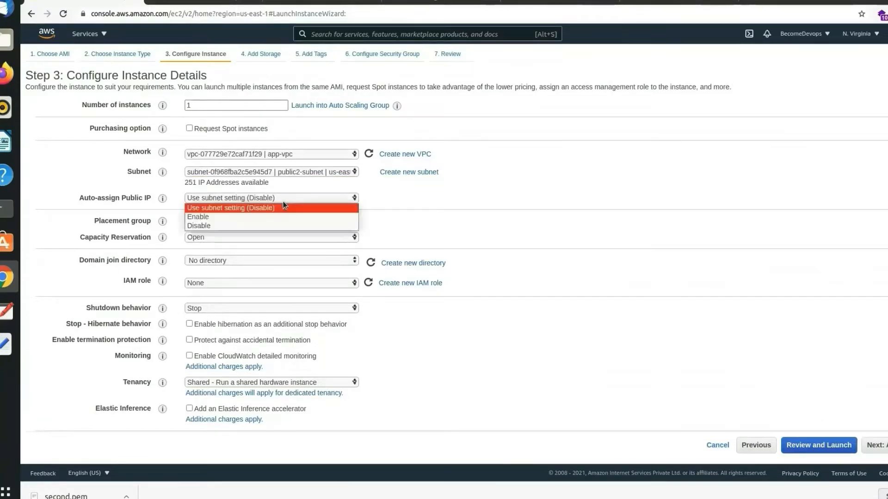
{"action": "left_click", "coordinate": [259, 216]}
Step: Paste the httpd installation script into the user data and change its echoed page text to "wlcome to instance2"
{"action": "scroll", "coordinate": [252, 306], "scroll_direction": "down", "scroll_amount": 5}
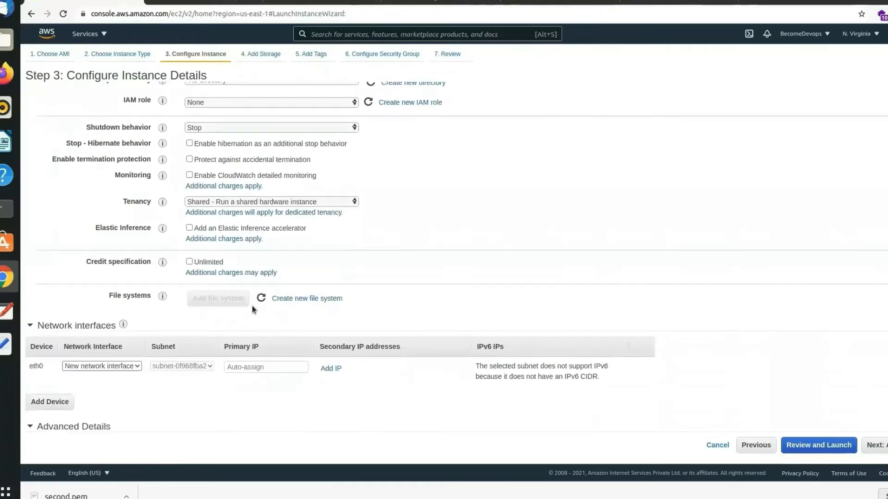
{"action": "left_click_drag", "start_coordinate": [252, 306], "coordinate": [257, 239]}
{"action": "scroll", "coordinate": [484, 264], "scroll_direction": "down", "scroll_amount": 4}
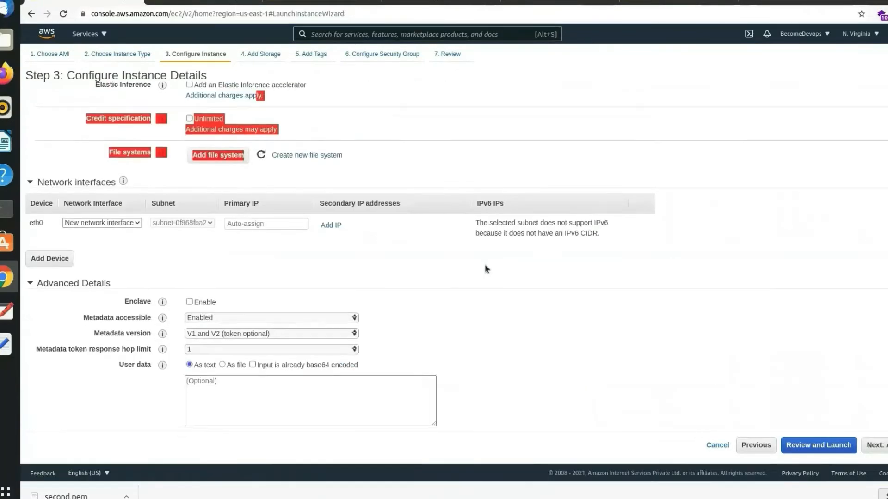
{"action": "left_click", "coordinate": [205, 407]}
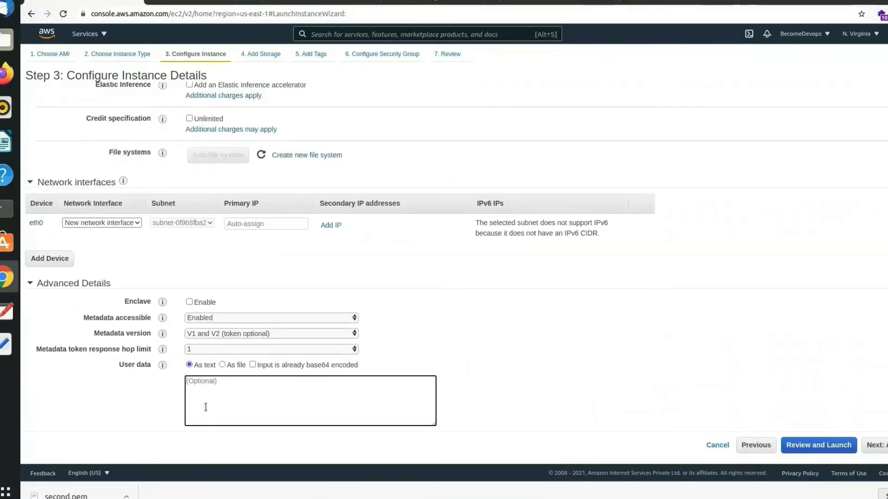
{"action": "type", "text": "sudo su yum update -y yum install httpd -y systemctl start httpd systemctl enable httpd echo \"wlcome to instance1\" > /var/www/html/index.html"}
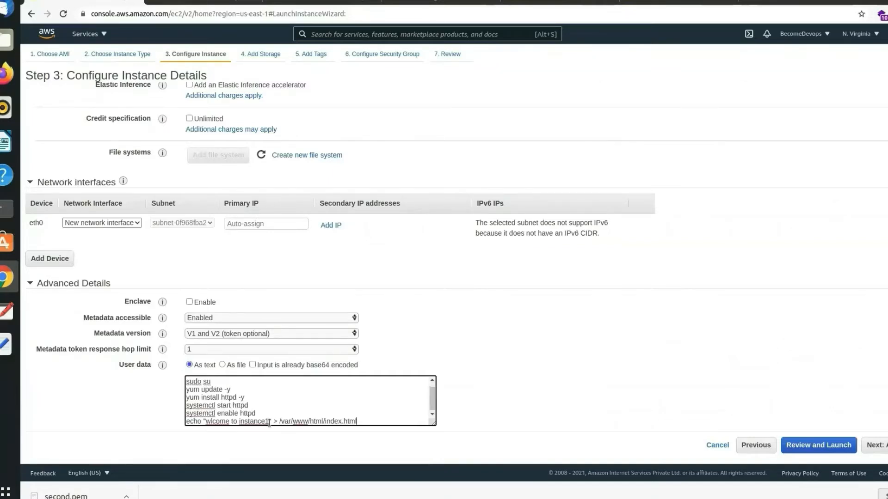
{"action": "left_click", "coordinate": [267, 422]}
{"action": "type", "text": "1"}
{"action": "key", "text": "BackSpace"}
{"action": "type", "text": "2"}
{"action": "scroll", "coordinate": [332, 418], "scroll_direction": "up", "scroll_amount": 1}
{"action": "scroll", "coordinate": [306, 227], "scroll_direction": "up", "scroll_amount": 7}
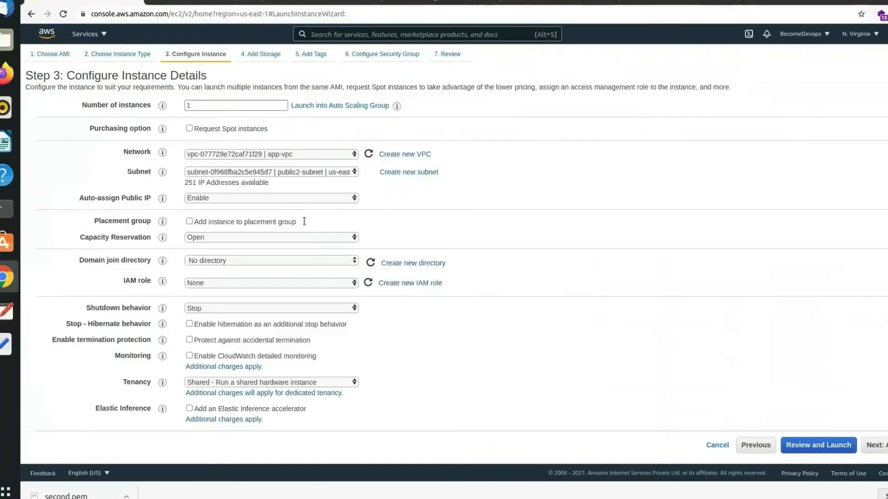
Step: Look up instance1 among the running instances in another browser tab and examine its subnet and networking details
{"action": "left_click", "coordinate": [296, 3]}
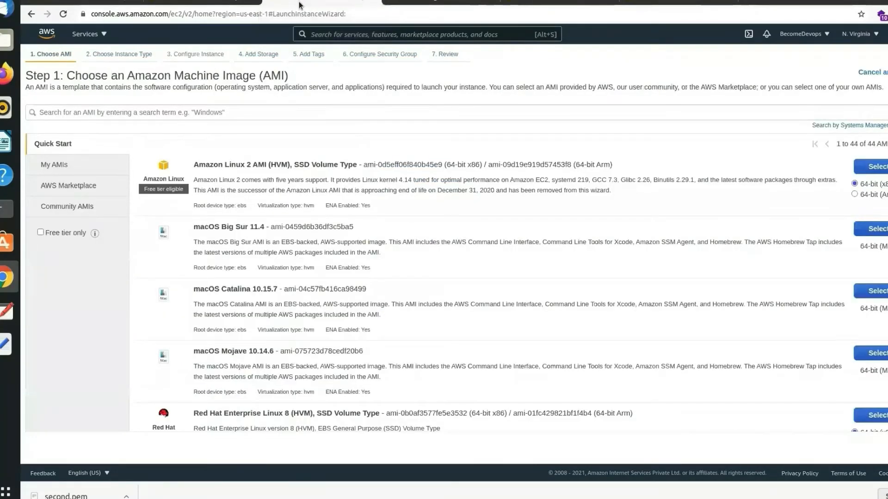
{"action": "left_click", "coordinate": [206, 3]}
{"action": "left_click", "coordinate": [95, 4]}
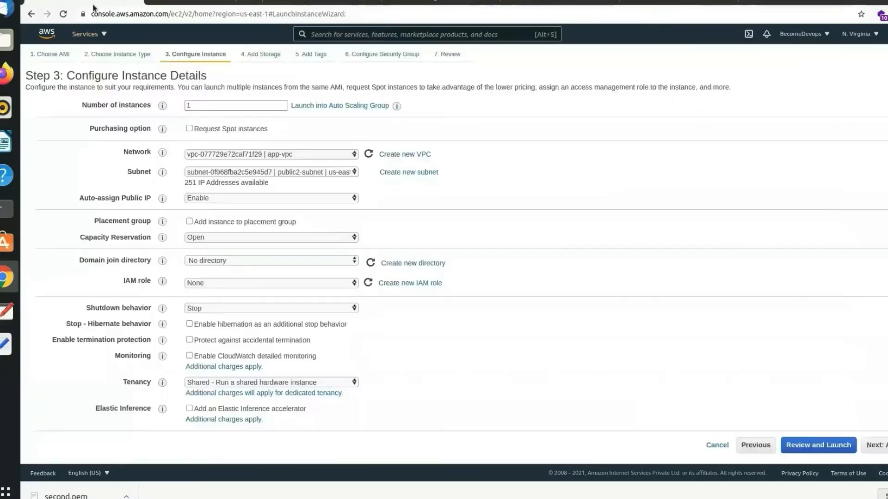
{"action": "left_click", "coordinate": [289, 2]}
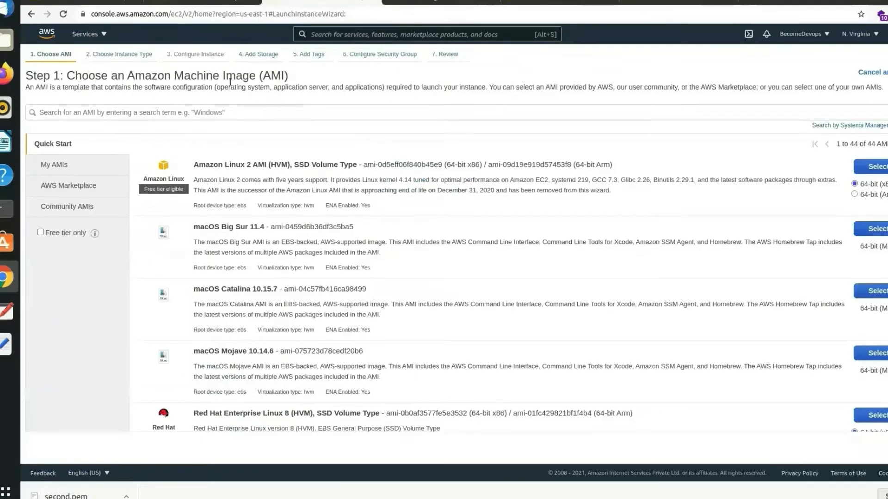
{"action": "left_click", "coordinate": [94, 40]}
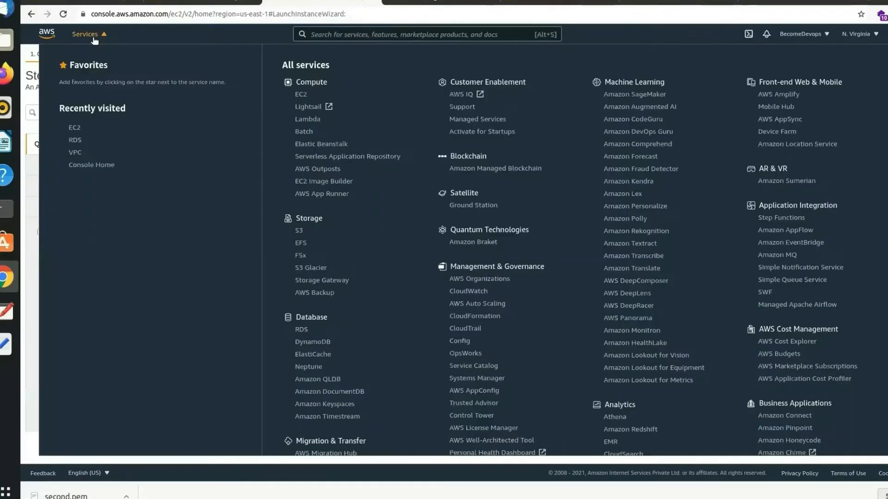
{"action": "left_click", "coordinate": [78, 128]}
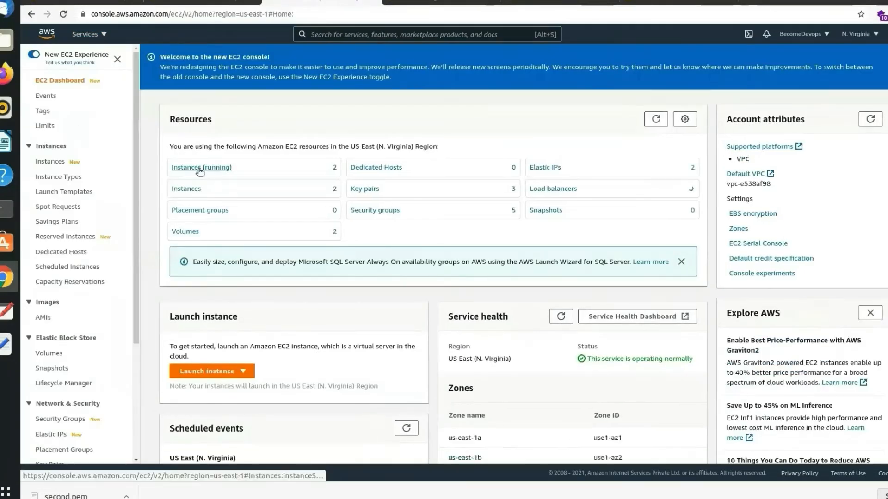
{"action": "left_click", "coordinate": [199, 168]}
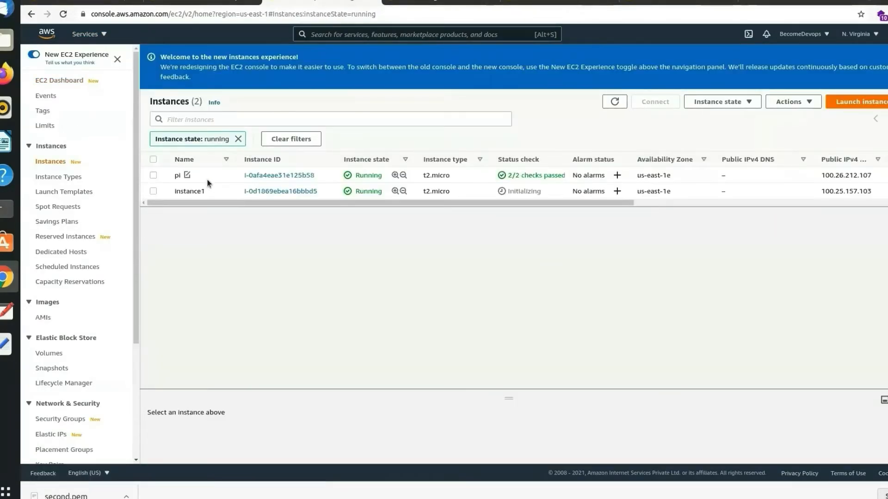
{"action": "left_click", "coordinate": [261, 192]}
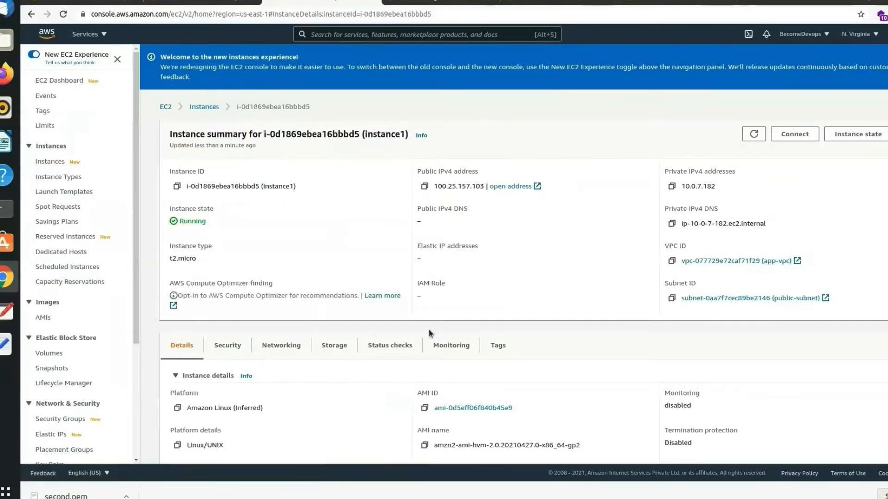
{"action": "scroll", "coordinate": [428, 332], "scroll_direction": "down", "scroll_amount": 3}
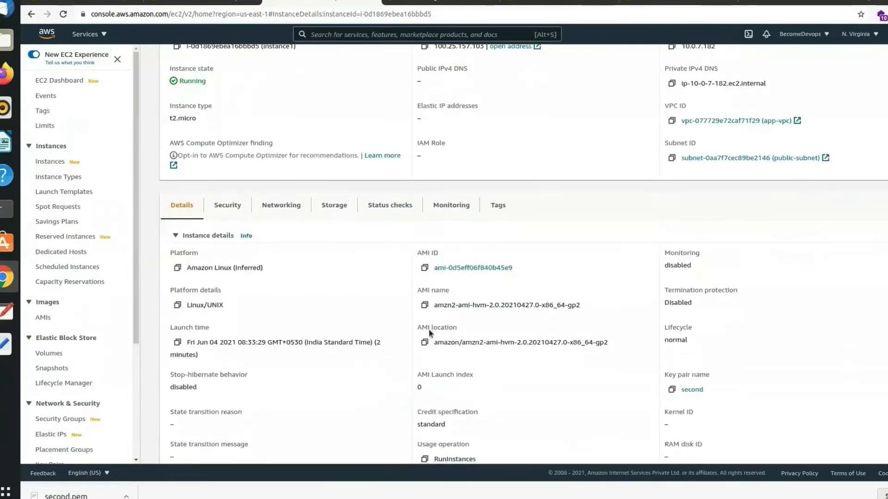
{"action": "left_click", "coordinate": [292, 208]}
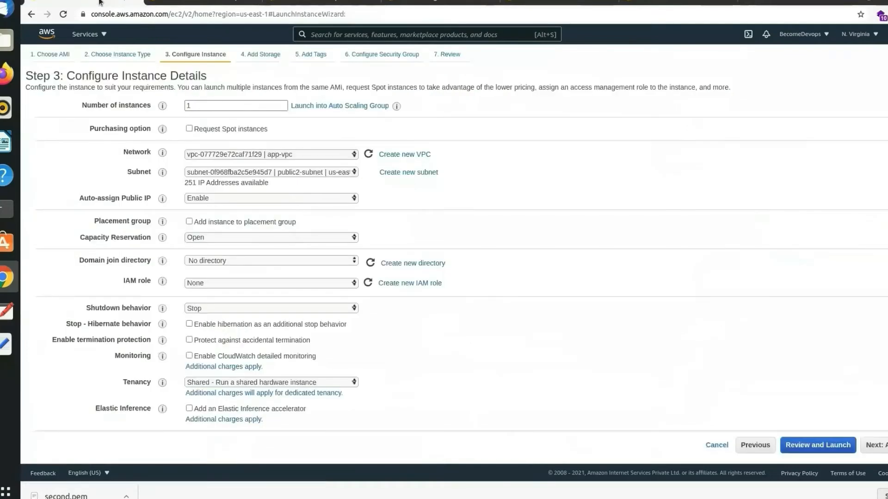
Step: Return to the launch wizard's tab, recheck the subnet choice, keeping public2-subnet in us-east-1c, and review the remaining instance details
{"action": "left_click", "coordinate": [287, 170]}
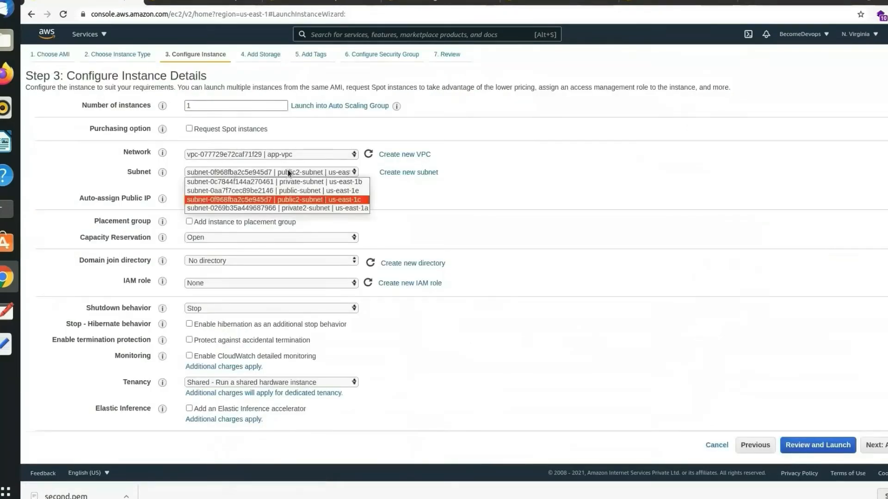
{"action": "left_click", "coordinate": [293, 199]}
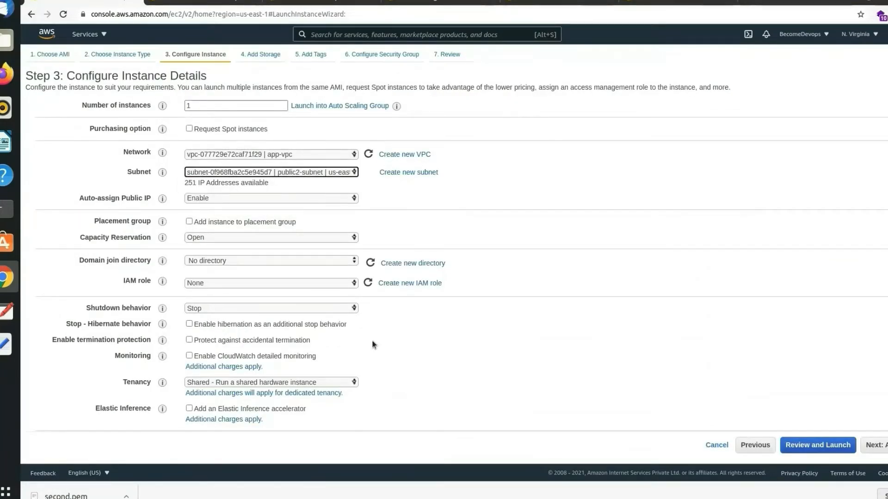
{"action": "scroll", "coordinate": [366, 371], "scroll_direction": "down", "scroll_amount": 7}
{"action": "scroll", "coordinate": [352, 317], "scroll_direction": "up", "scroll_amount": 7}
{"action": "scroll", "coordinate": [288, 321], "scroll_direction": "down", "scroll_amount": 7}
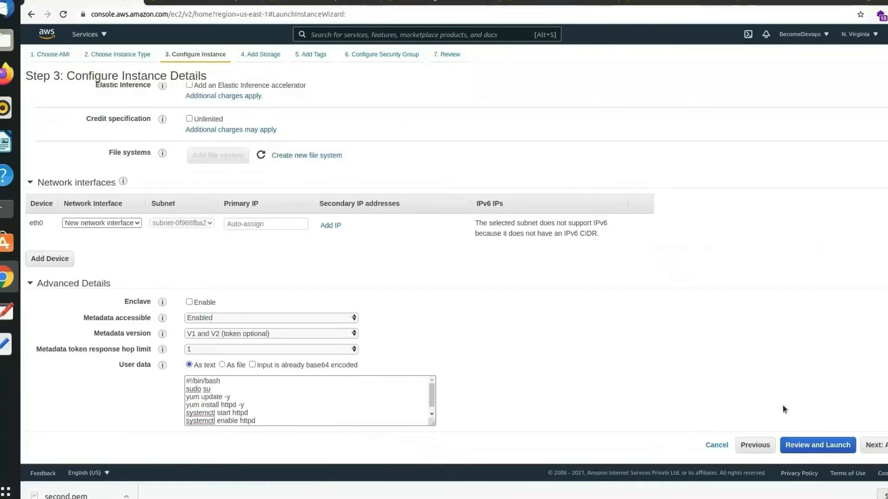
Step: Keep the default storage and no tags, assign the existing security group app-vpc-sg, and proceed to the launch review
{"action": "left_click", "coordinate": [884, 450]}
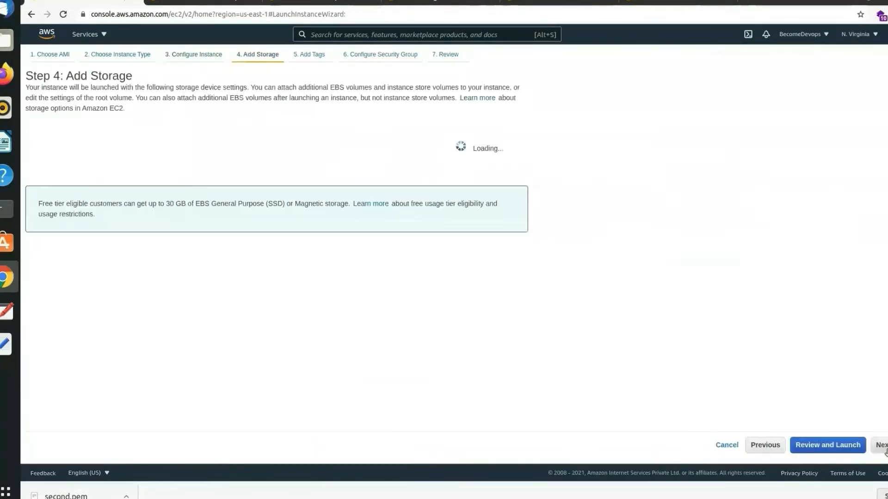
{"action": "left_click", "coordinate": [883, 446]}
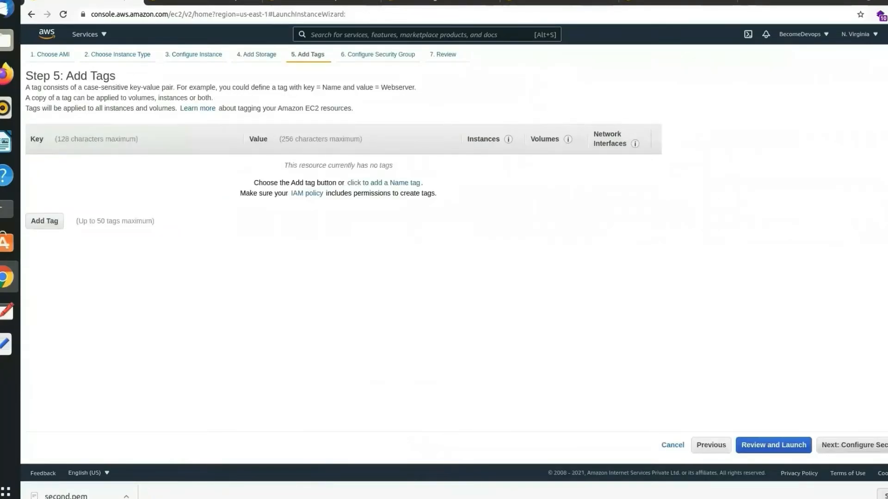
{"action": "left_click", "coordinate": [869, 445]}
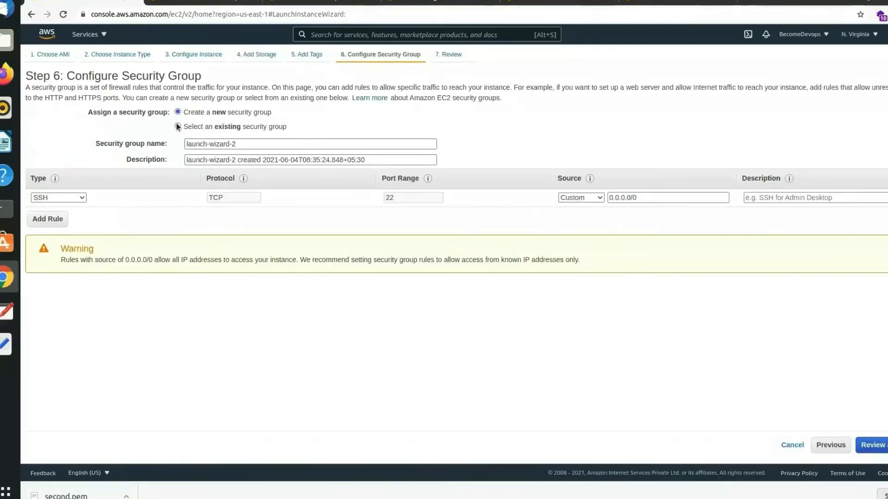
{"action": "left_click", "coordinate": [177, 127]}
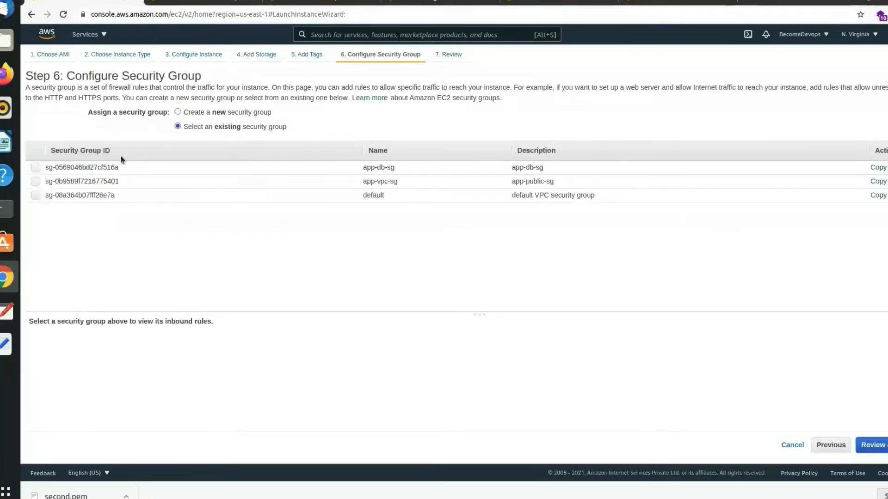
{"action": "left_click", "coordinate": [35, 181]}
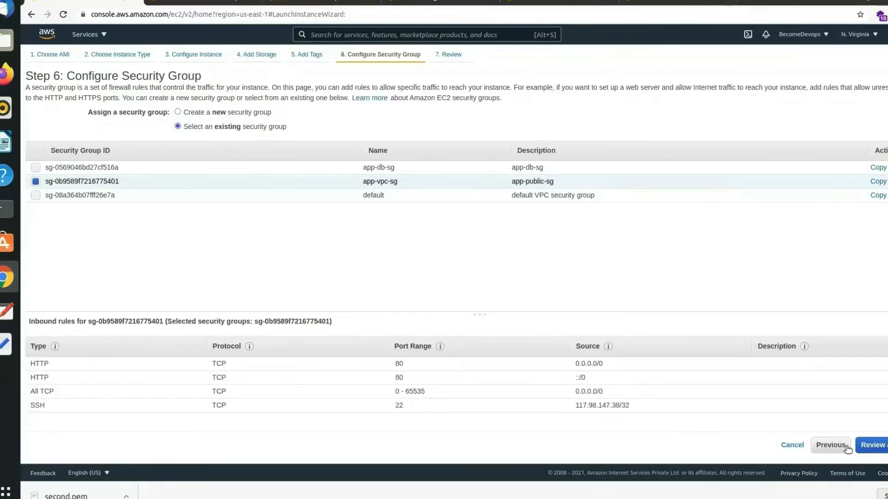
{"action": "left_click", "coordinate": [881, 446]}
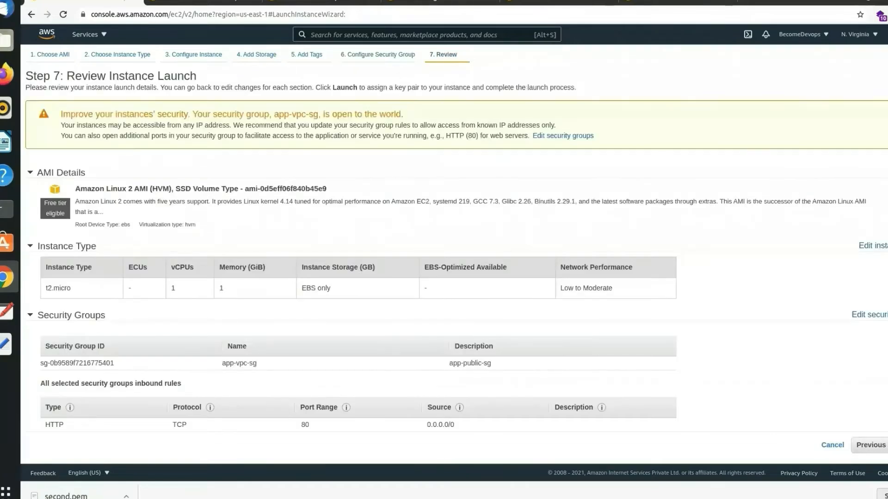
Step: Launch the instance with the existing key pair second, acknowledging access to its private key file
{"action": "left_click", "coordinate": [885, 445]}
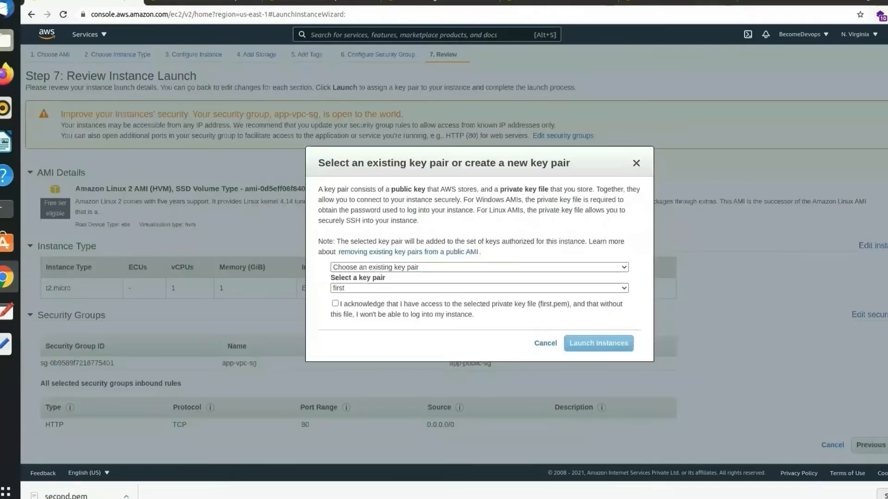
{"action": "left_click", "coordinate": [396, 287]}
{"action": "left_click", "coordinate": [366, 308]}
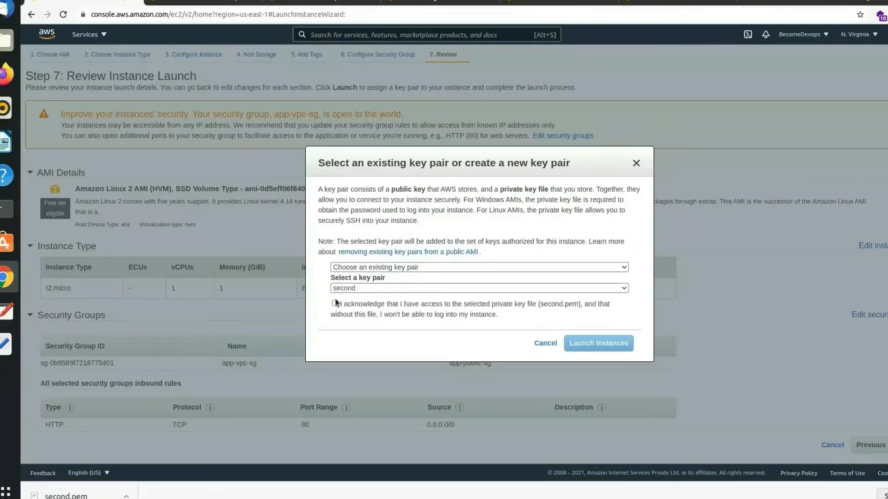
{"action": "left_click", "coordinate": [335, 304]}
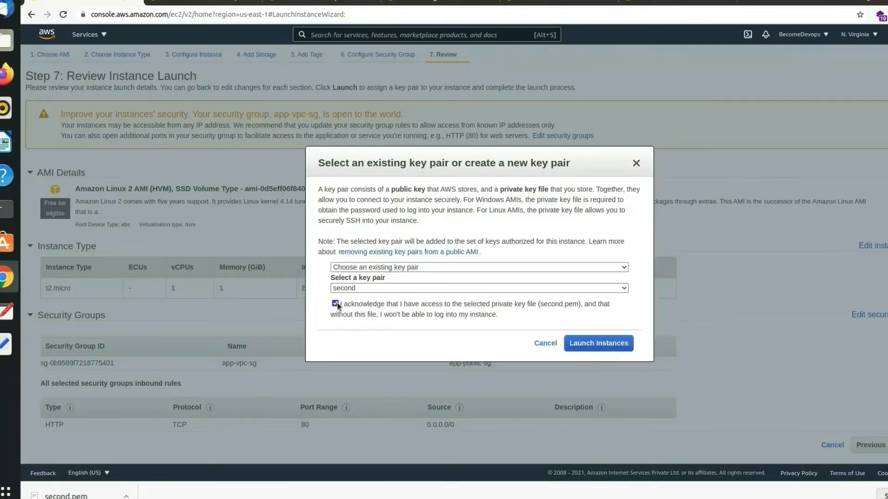
{"action": "left_click", "coordinate": [576, 341]}
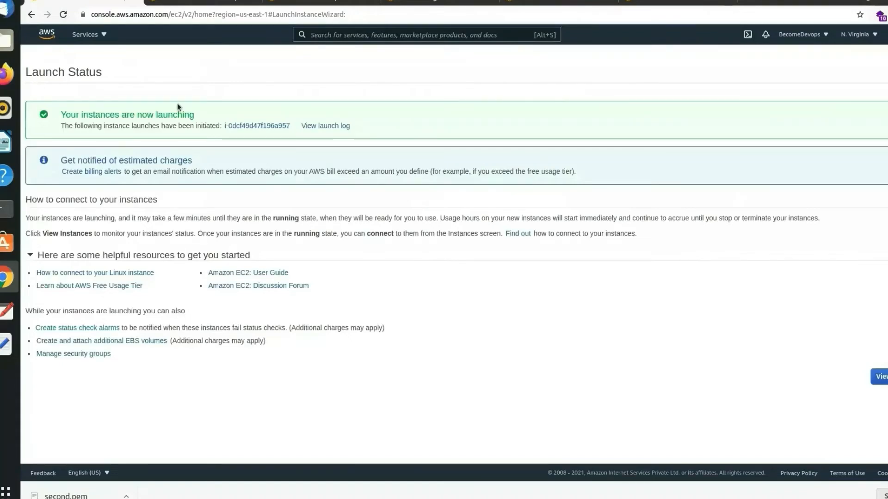
Step: Open the newly launched instance in the instance list and name it instance2
{"action": "left_click", "coordinate": [250, 125]}
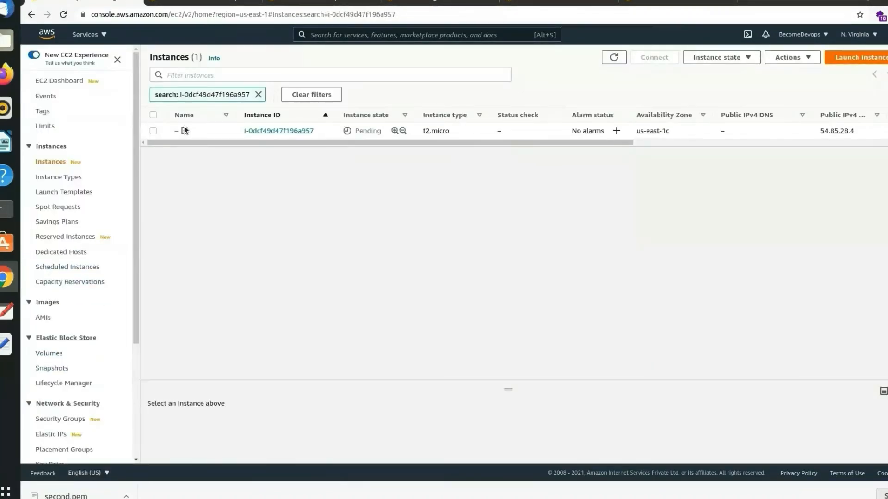
{"action": "left_click", "coordinate": [185, 130]}
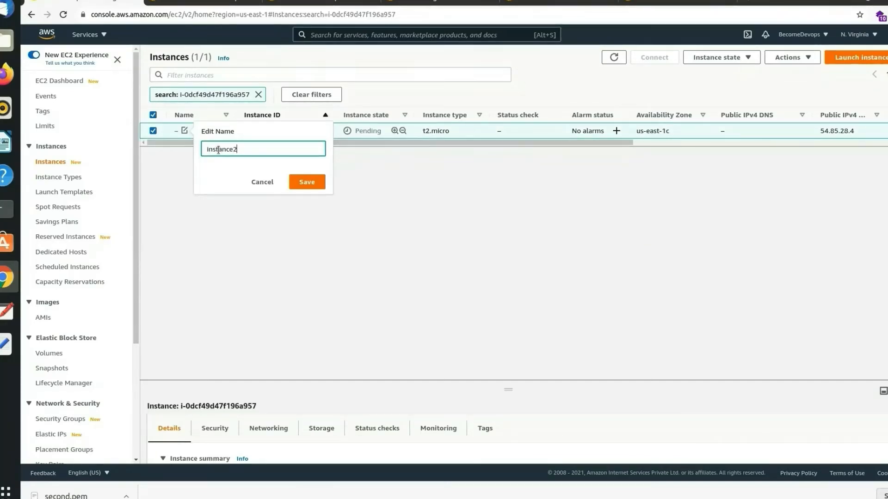
{"action": "left_click", "coordinate": [303, 181]}
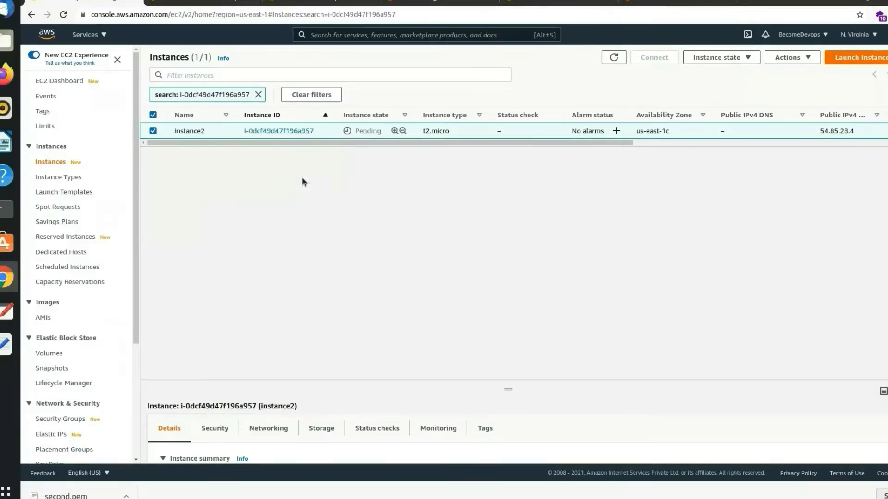
Step: List all EC2 instances from the dashboard, then open instance1's details and examine its status checks
{"action": "left_click", "coordinate": [61, 81]}
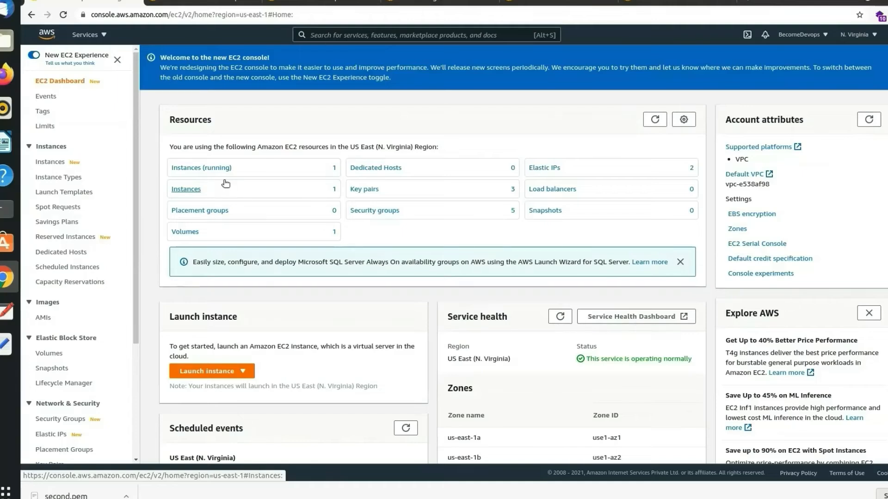
{"action": "left_click", "coordinate": [193, 194]}
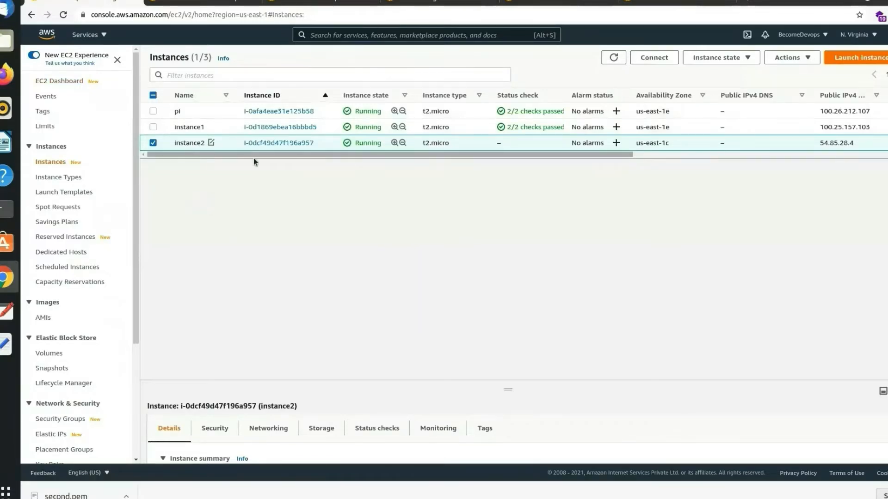
{"action": "left_click", "coordinate": [253, 128]}
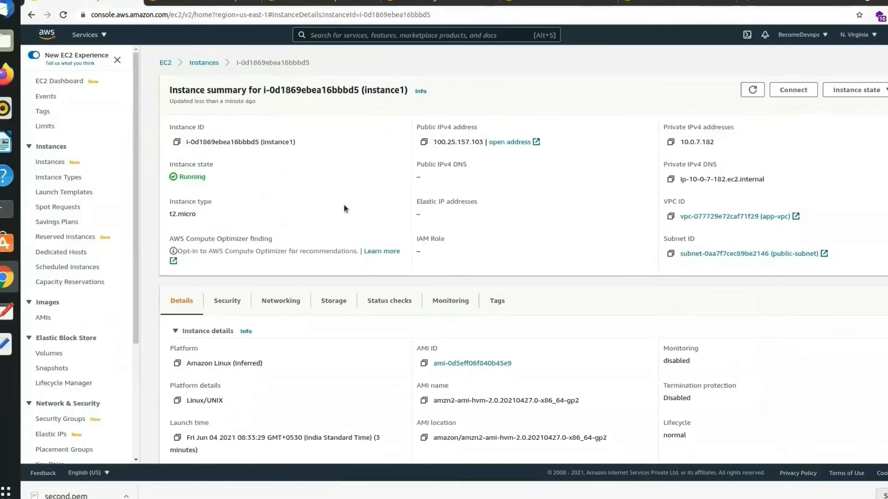
{"action": "left_click", "coordinate": [386, 301]}
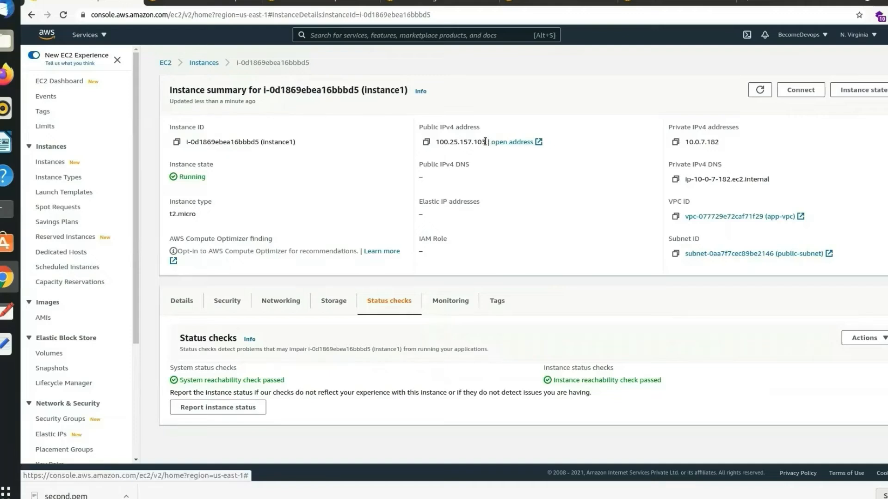
Step: Copy instance1's public IPv4 address and load it in the blank browser tab to check its web page
{"action": "left_click_drag", "start_coordinate": [485, 141], "coordinate": [433, 141]}
{"action": "key", "text": "ctrl+c"}
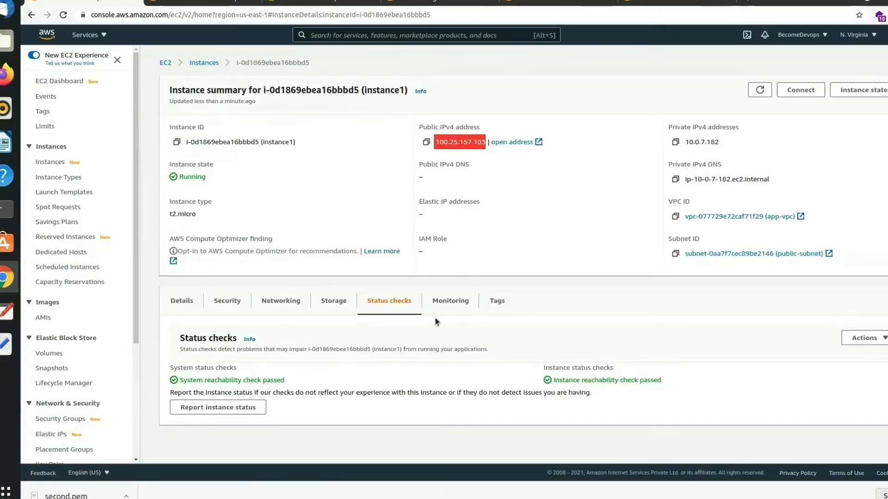
{"action": "left_click", "coordinate": [746, 2]}
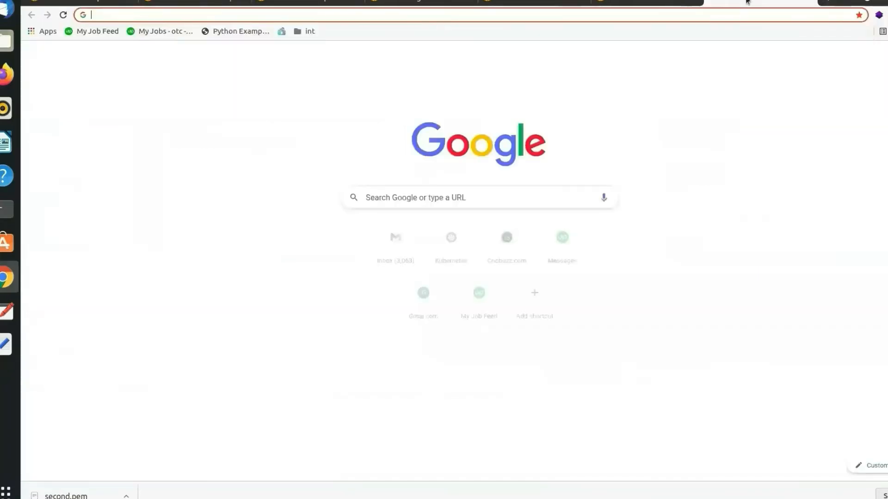
{"action": "key", "text": "ctrl+v"}
{"action": "key", "text": "Return"}
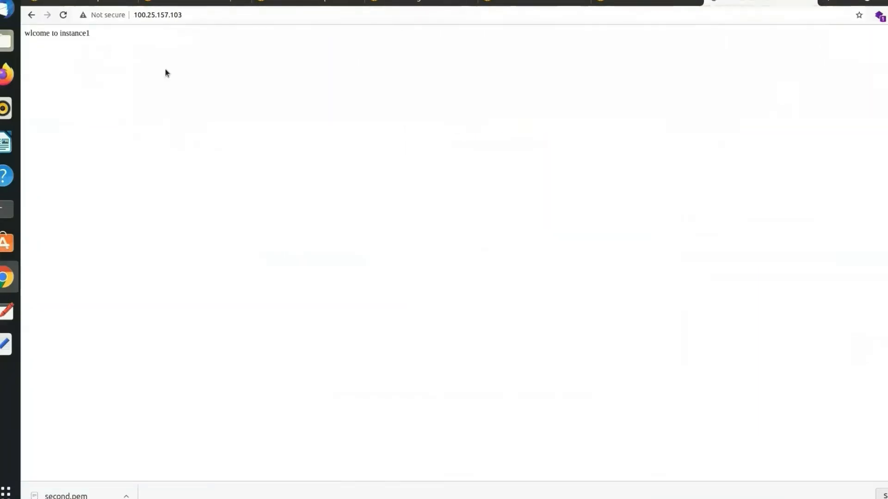
Step: Return to the load balancer creation wizard's browser tab and name the load balancer app-lb
{"action": "left_click", "coordinate": [303, 4]}
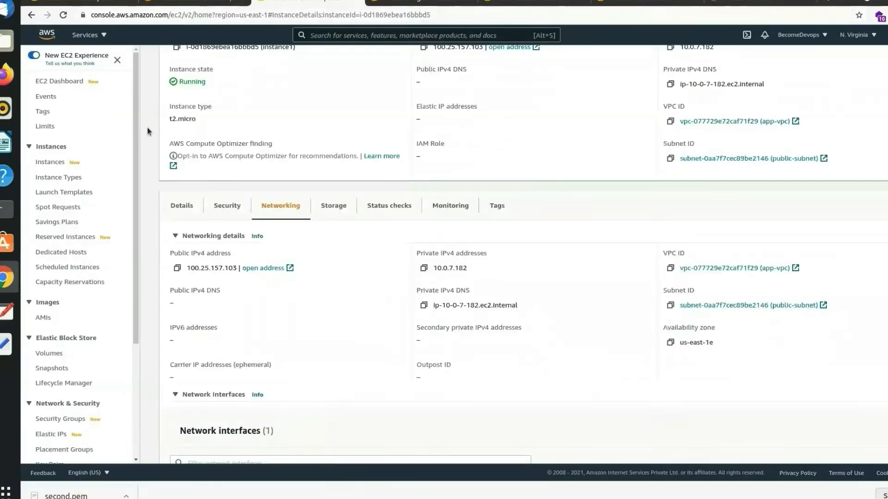
{"action": "scroll", "coordinate": [147, 127], "scroll_direction": "up", "scroll_amount": 3}
{"action": "scroll", "coordinate": [73, 307], "scroll_direction": "down", "scroll_amount": 4}
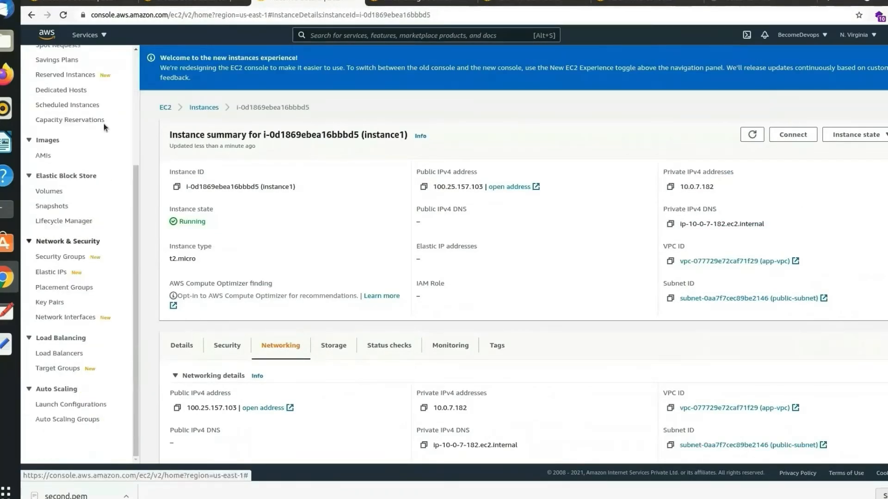
{"action": "left_click", "coordinate": [170, 3]}
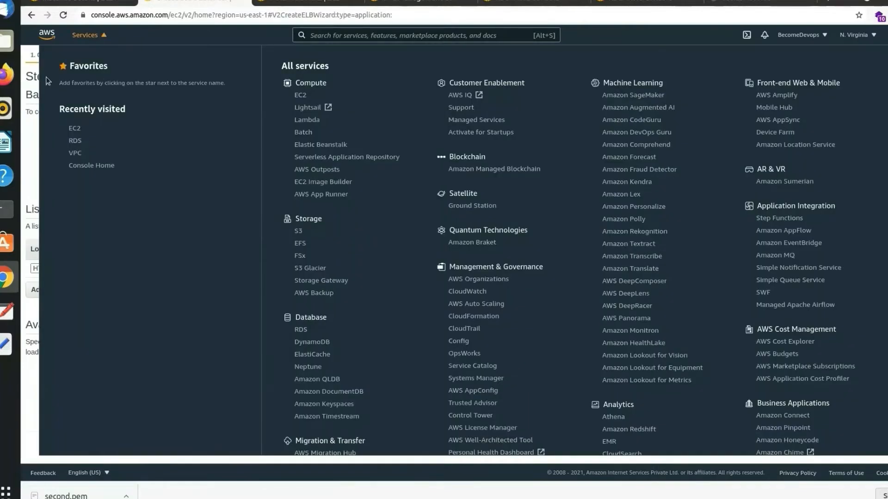
{"action": "left_click", "coordinate": [29, 129]}
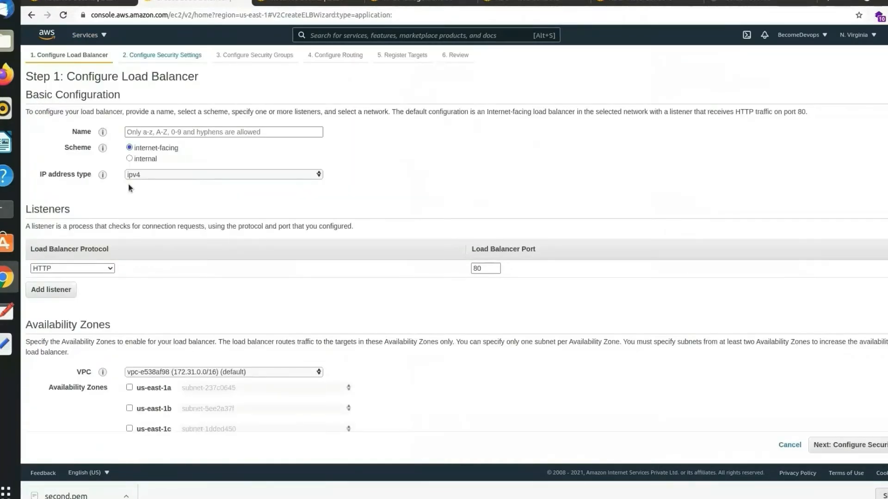
{"action": "left_click", "coordinate": [164, 131]}
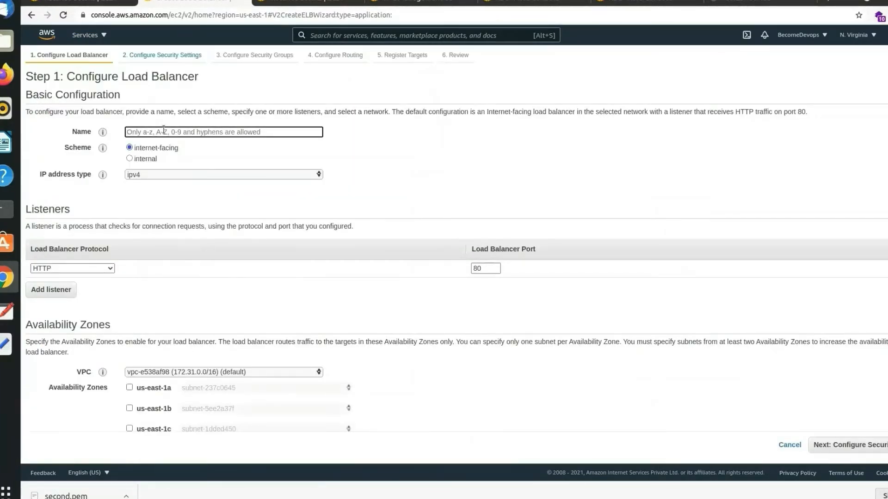
{"action": "type", "text": "app-lb"}
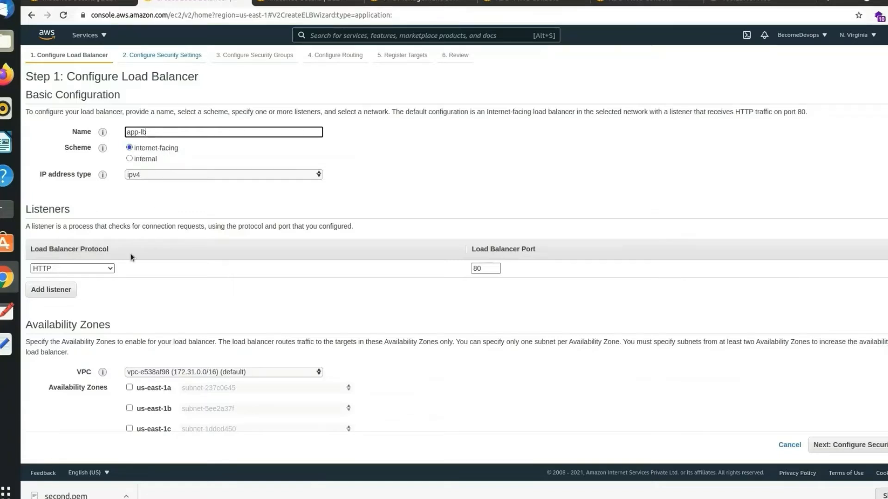
Step: Place the load balancer in app-vpc with us-east-1c (public2-subnet) and us-east-1e (public-subnet) enabled, and continue to the security settings
{"action": "scroll", "coordinate": [135, 282], "scroll_direction": "down", "scroll_amount": 4}
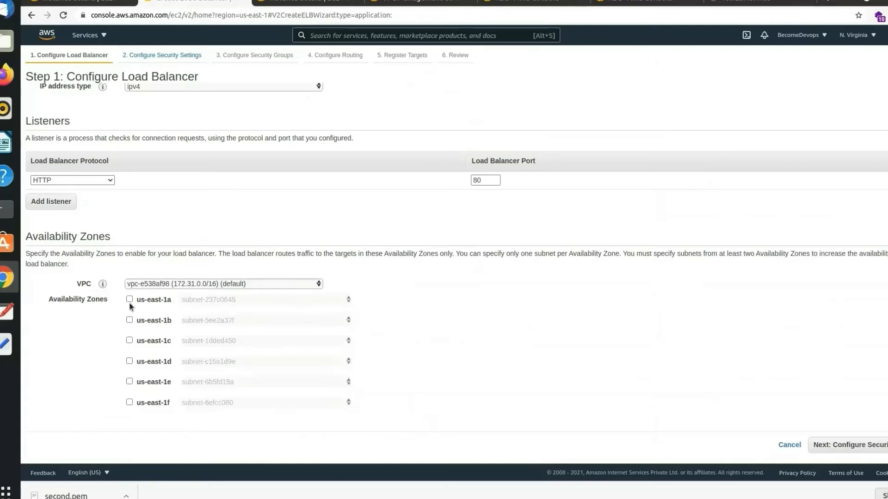
{"action": "left_click", "coordinate": [182, 288]}
{"action": "left_click", "coordinate": [188, 304]}
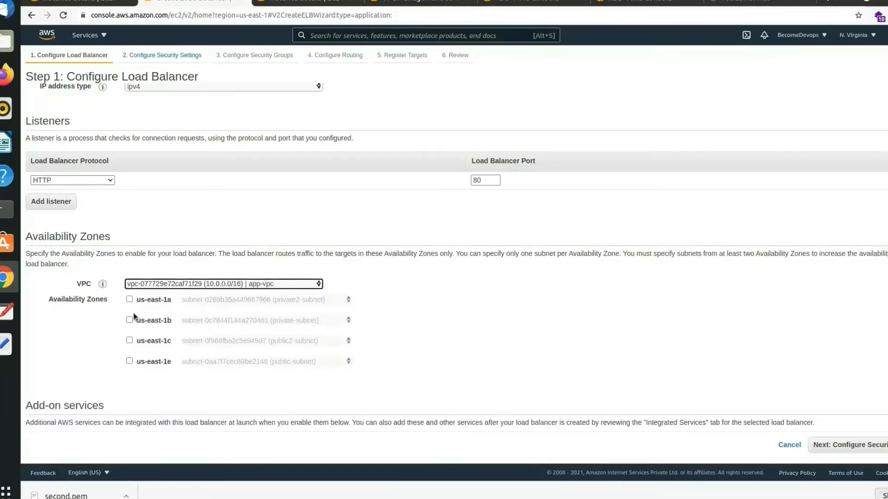
{"action": "left_click", "coordinate": [129, 341]}
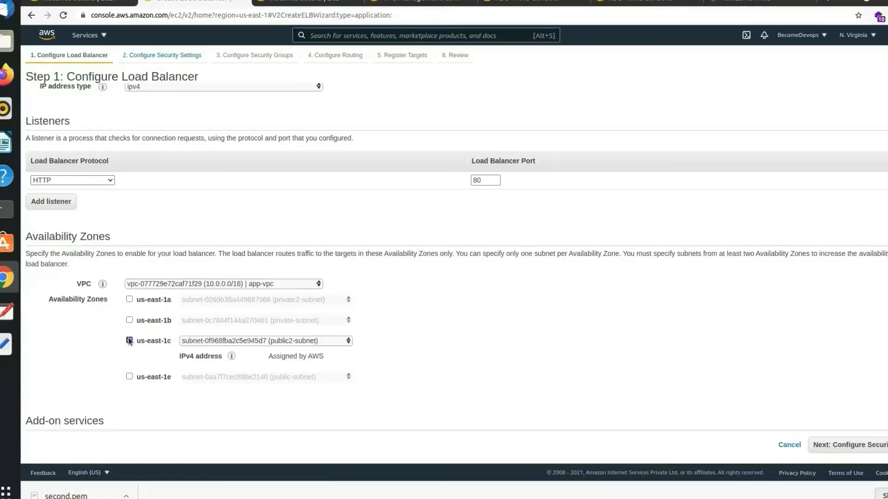
{"action": "left_click", "coordinate": [129, 377]}
{"action": "scroll", "coordinate": [337, 393], "scroll_direction": "down", "scroll_amount": 4}
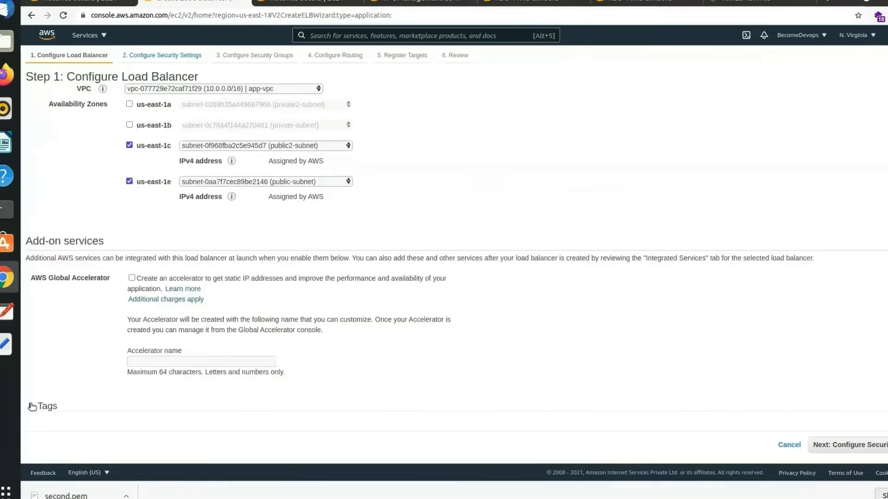
{"action": "scroll", "coordinate": [71, 315], "scroll_direction": "up", "scroll_amount": 5}
{"action": "scroll", "coordinate": [71, 314], "scroll_direction": "down", "scroll_amount": 5}
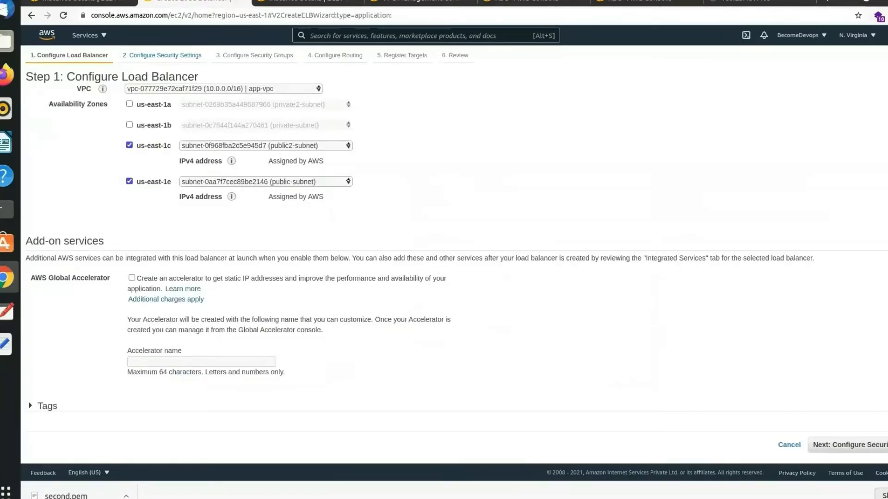
{"action": "left_click", "coordinate": [854, 445]}
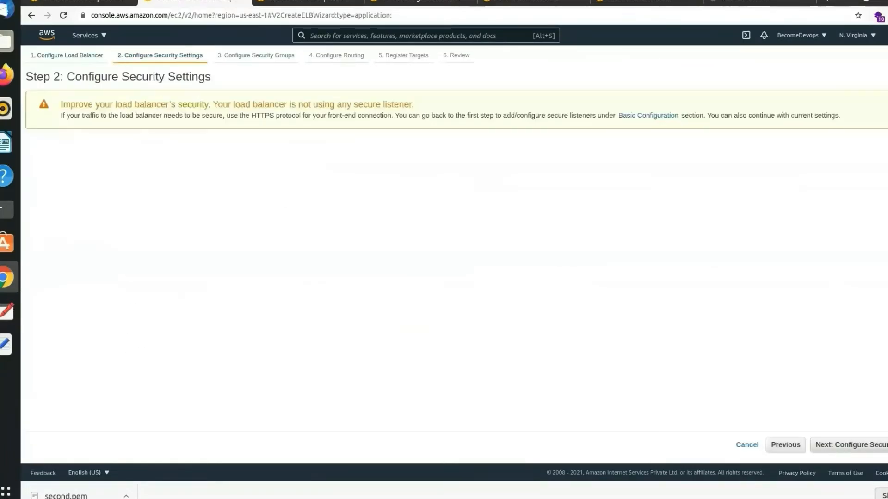
Step: Continue without a secure listener and assign only the existing security group app-vpc-sg in place of the default group
{"action": "left_click", "coordinate": [854, 445]}
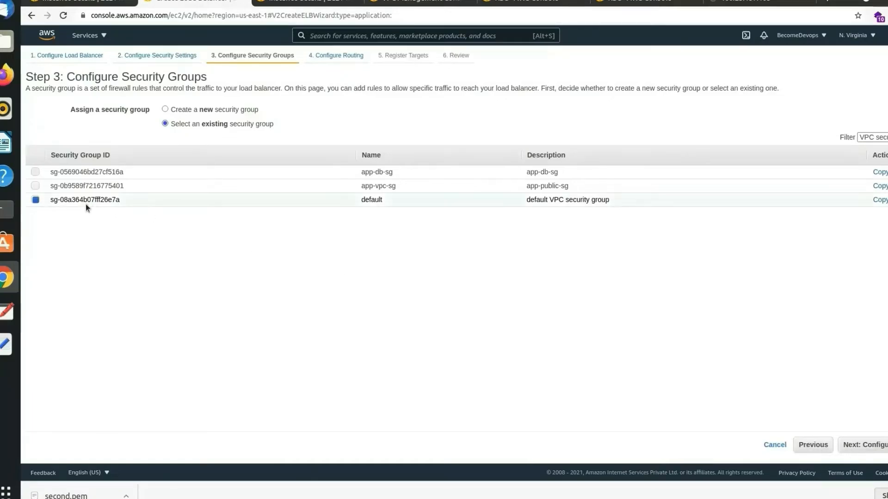
{"action": "left_click", "coordinate": [36, 186]}
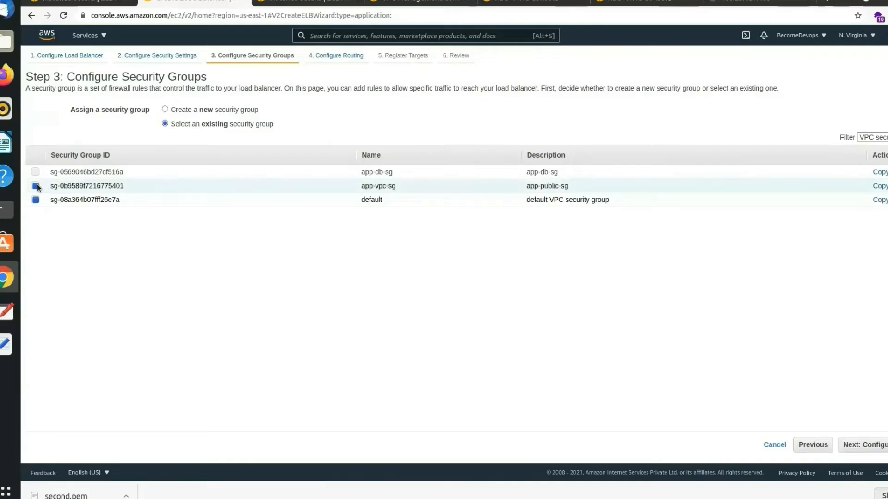
{"action": "left_click", "coordinate": [35, 200]}
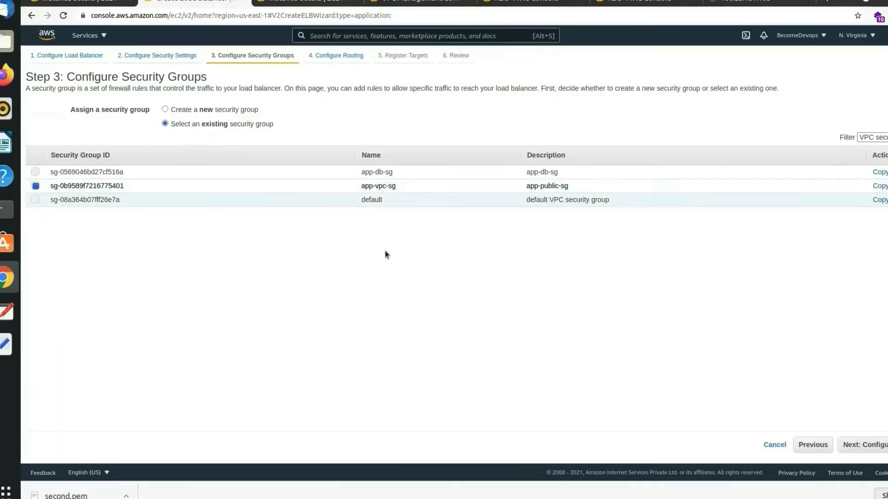
Step: Proceed to the routing configuration and name the new target group app-tg, keeping the Instance target type and HTTP port 80
{"action": "left_click", "coordinate": [876, 444]}
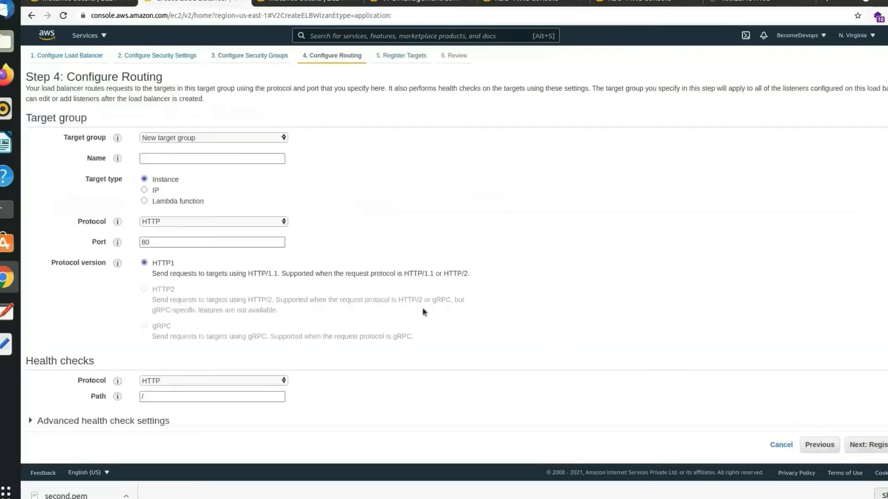
{"action": "left_click", "coordinate": [206, 158]}
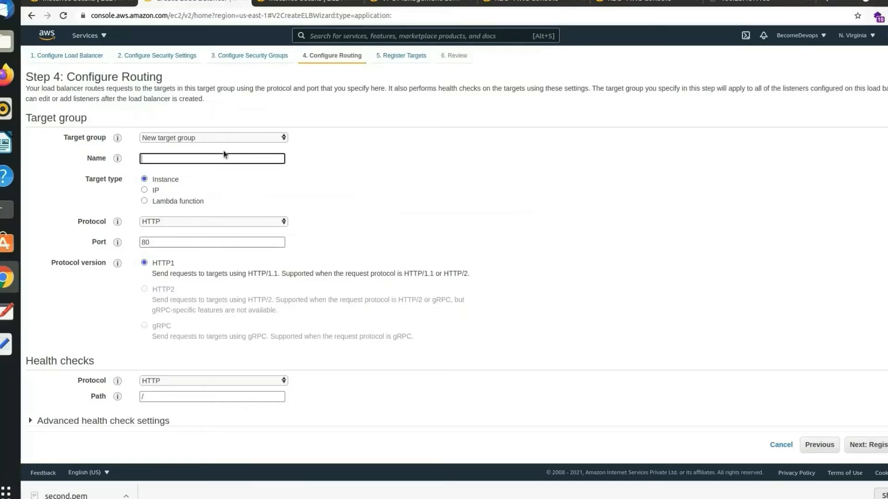
{"action": "type", "text": "app-tg"}
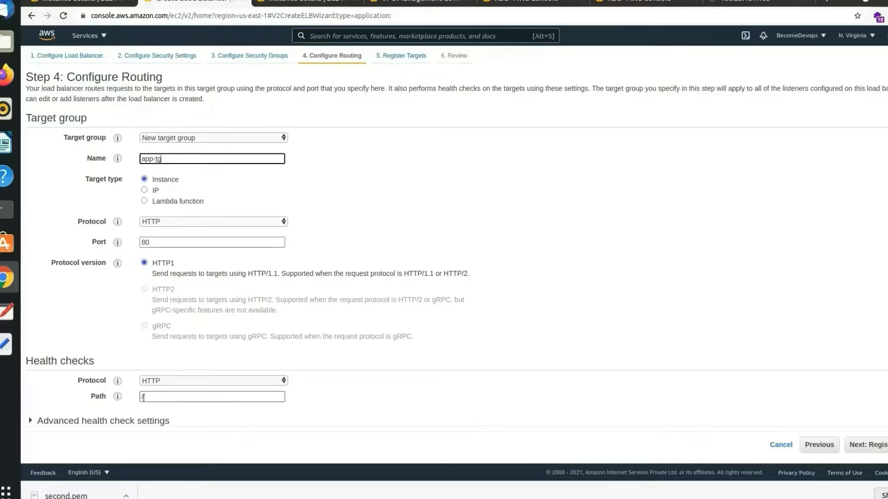
Step: Examine the health check path information and the advanced health check settings, including the healthy threshold and interval
{"action": "mouse_move", "coordinate": [118, 396]}
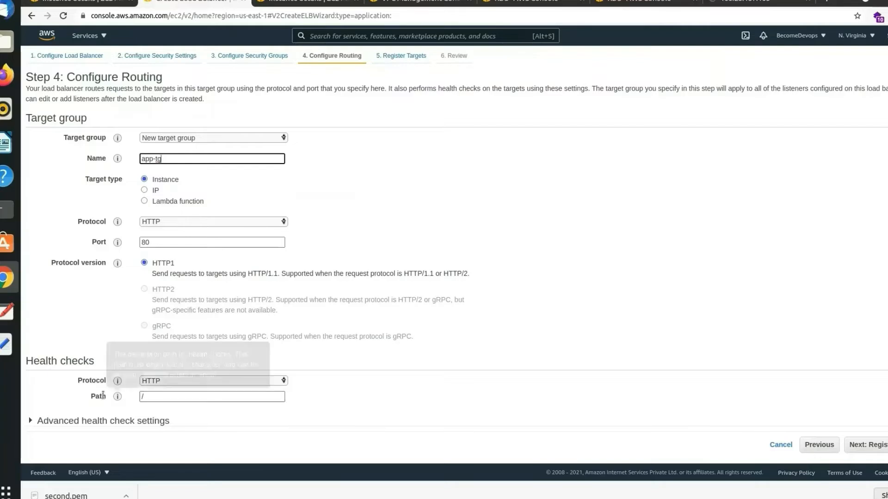
{"action": "mouse_move", "coordinate": [119, 374]}
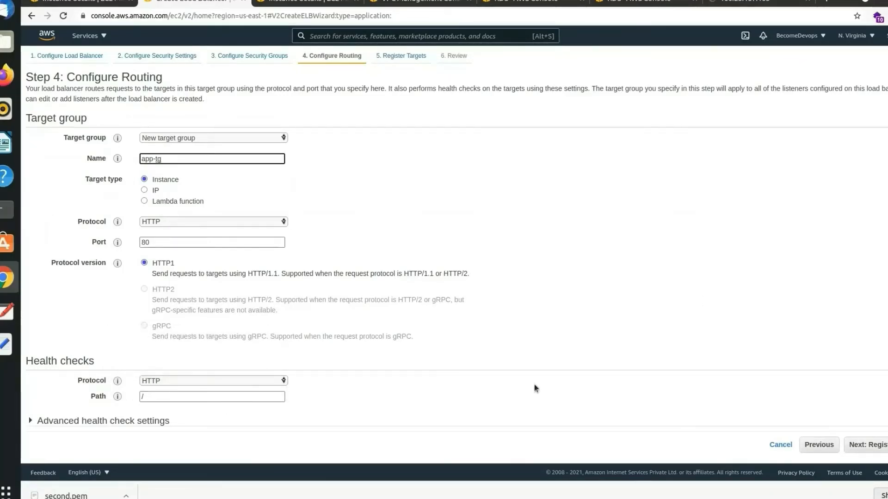
{"action": "left_click", "coordinate": [30, 420]}
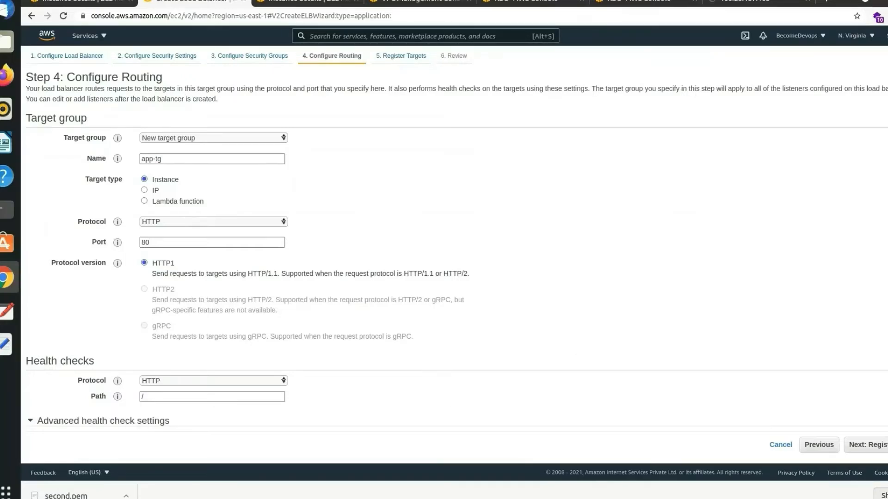
{"action": "scroll", "coordinate": [457, 258], "scroll_direction": "down", "scroll_amount": 2}
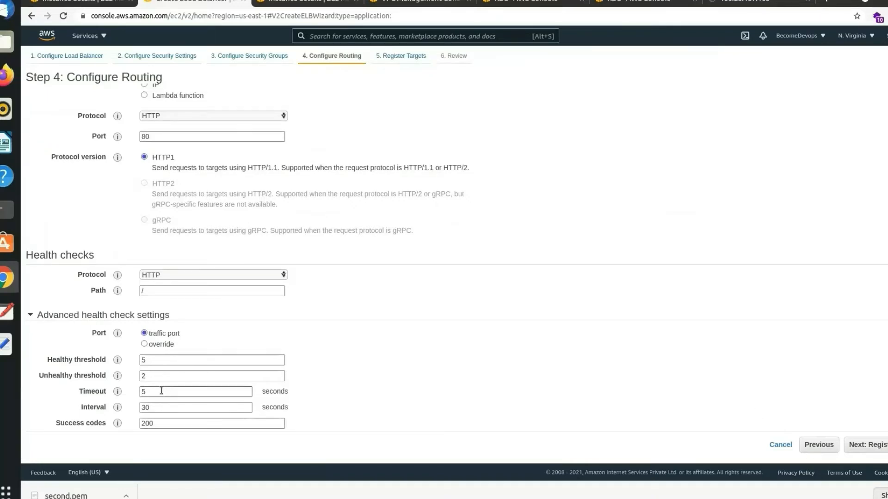
{"action": "left_click", "coordinate": [150, 407]}
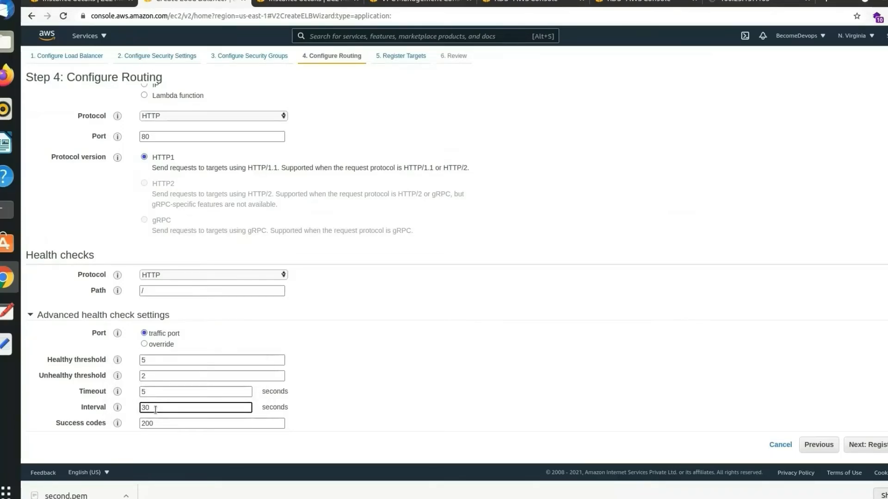
{"action": "double_click", "coordinate": [143, 360]}
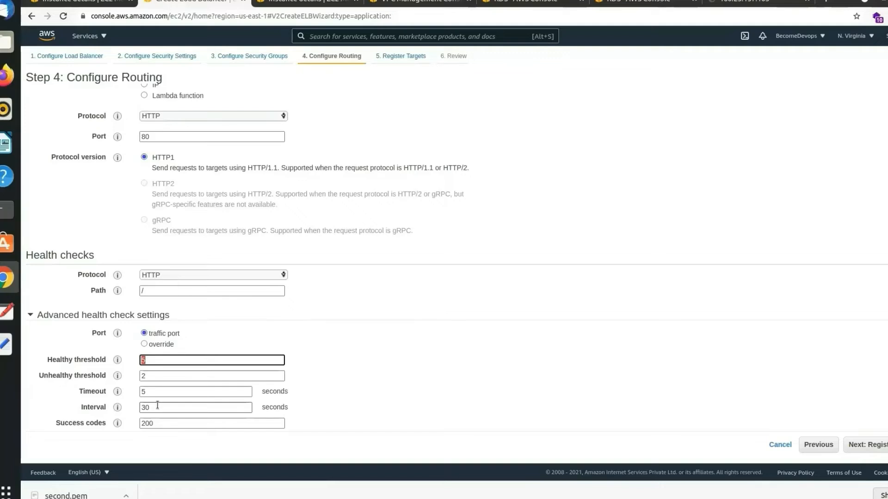
{"action": "left_click", "coordinate": [155, 363]}
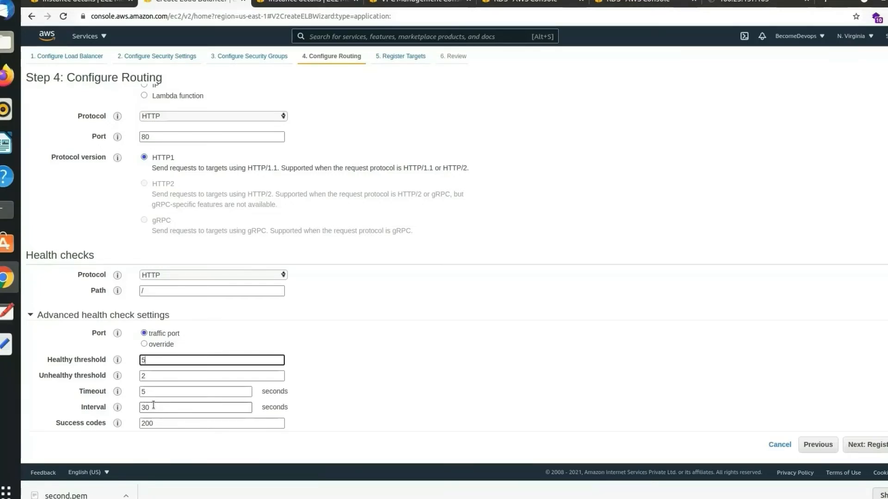
Step: Set the health check interval to 5 seconds and try to continue to target registration
{"action": "left_click", "coordinate": [148, 377]}
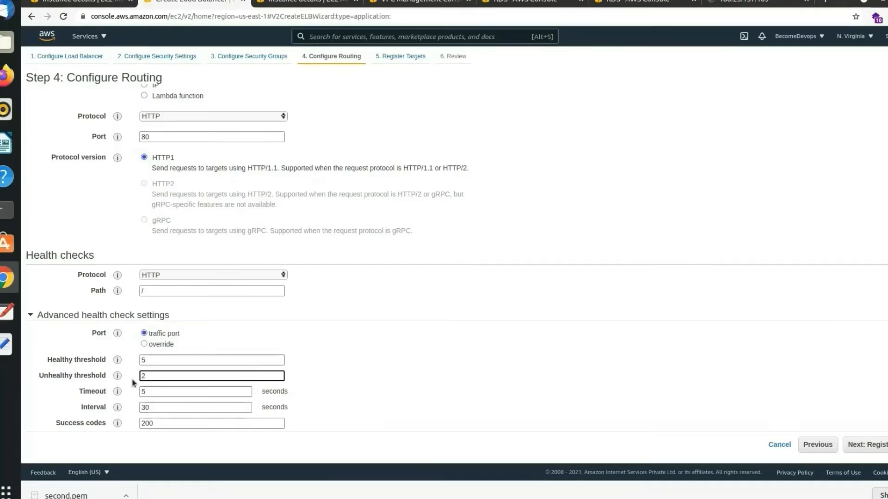
{"action": "left_click", "coordinate": [158, 405]}
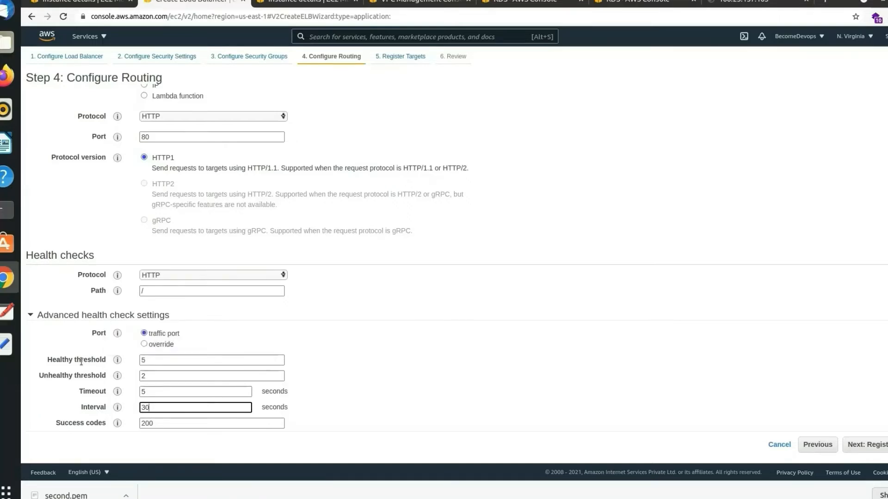
{"action": "left_click_drag", "start_coordinate": [164, 406], "coordinate": [129, 406]}
{"action": "type", "text": "5"}
{"action": "left_click", "coordinate": [535, 300]}
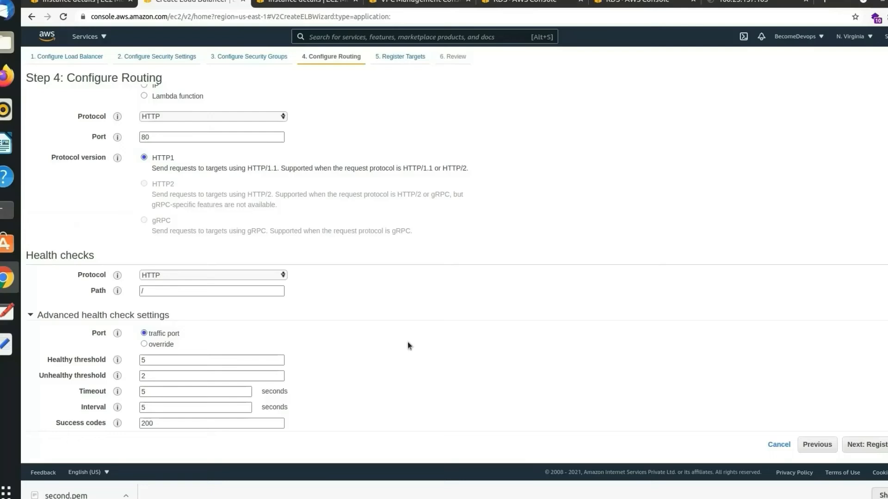
{"action": "left_click", "coordinate": [879, 444]}
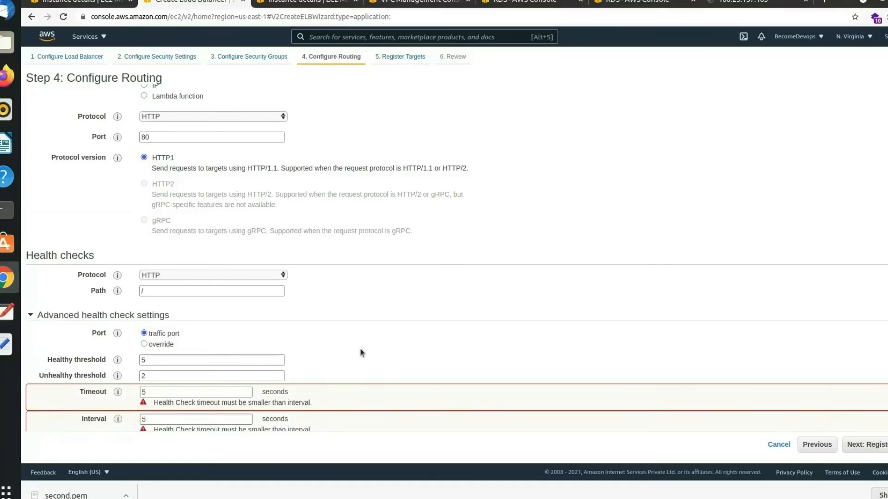
Step: Set the health check timeout to 4 seconds and proceed to target registration
{"action": "left_click", "coordinate": [183, 390]}
{"action": "type", "text": "4"}
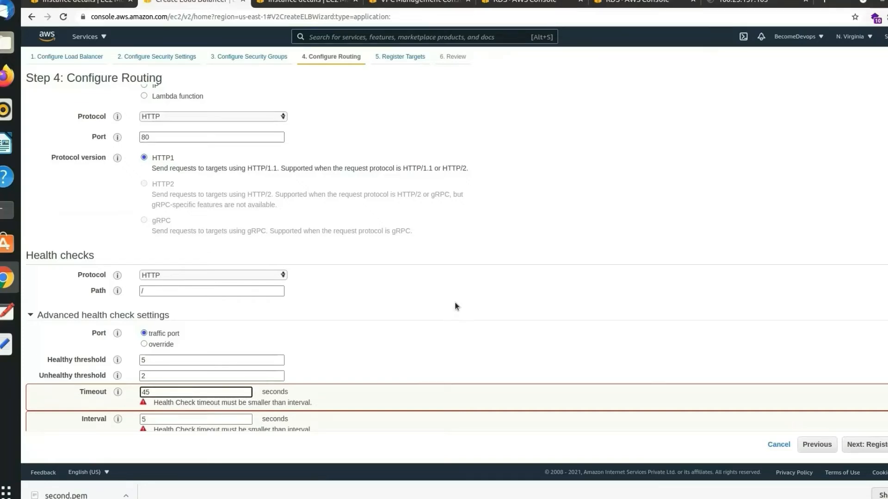
{"action": "left_click", "coordinate": [507, 290]}
{"action": "left_click", "coordinate": [171, 394]}
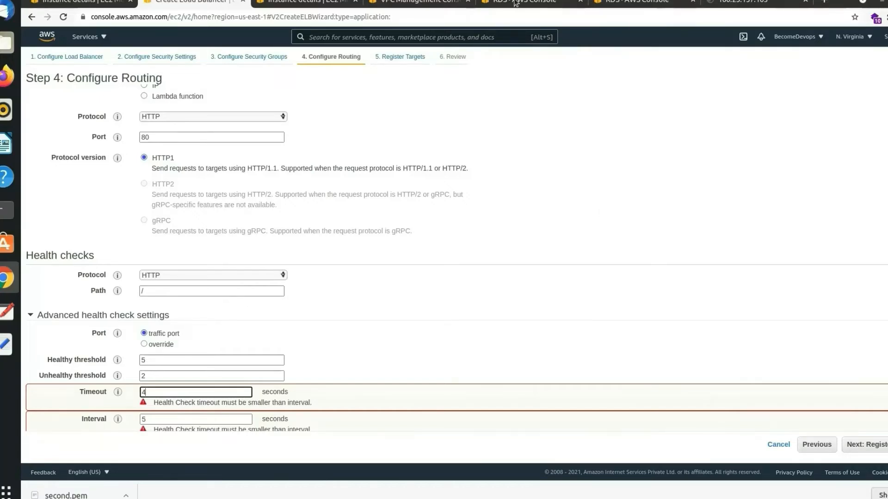
{"action": "left_click", "coordinate": [878, 451]}
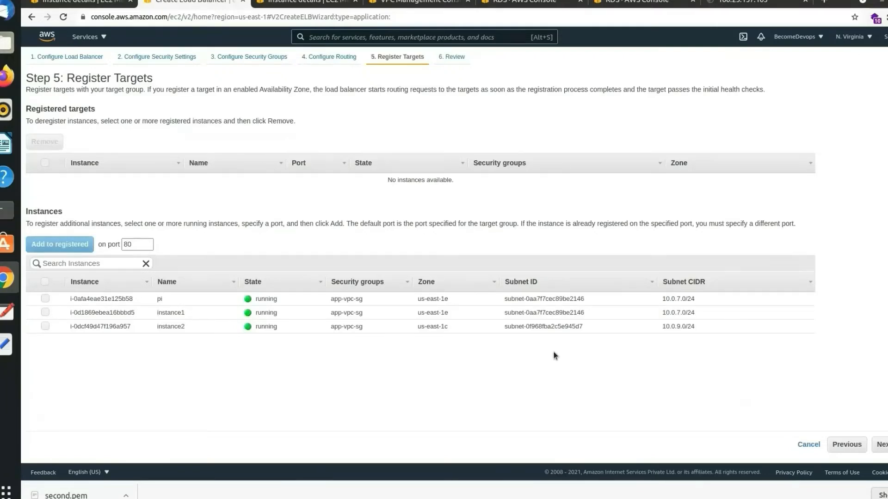
Step: Select instance1, proceed to the review without adding it to the registered targets, and create the load balancer
{"action": "left_click", "coordinate": [45, 313]}
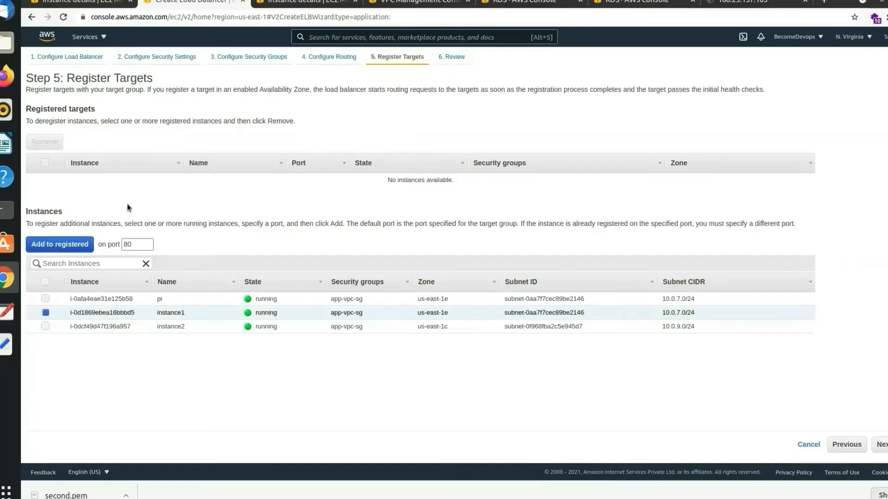
{"action": "left_click", "coordinate": [883, 445]}
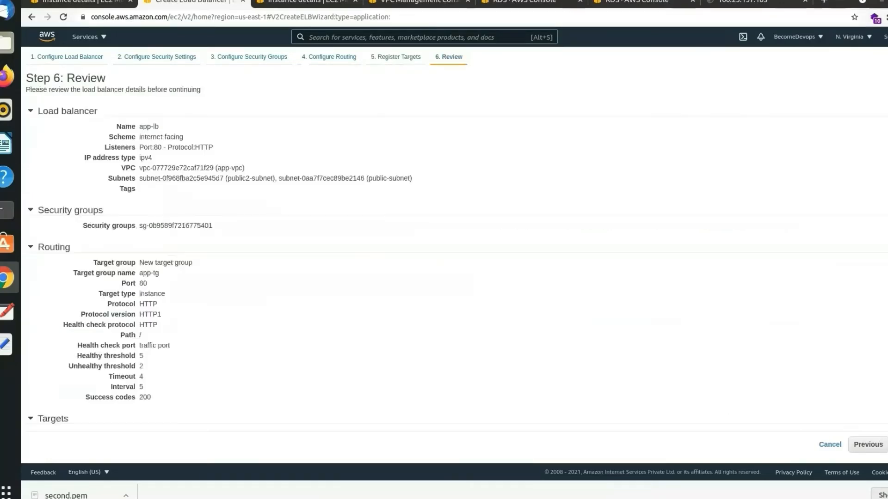
{"action": "left_click", "coordinate": [887, 444]}
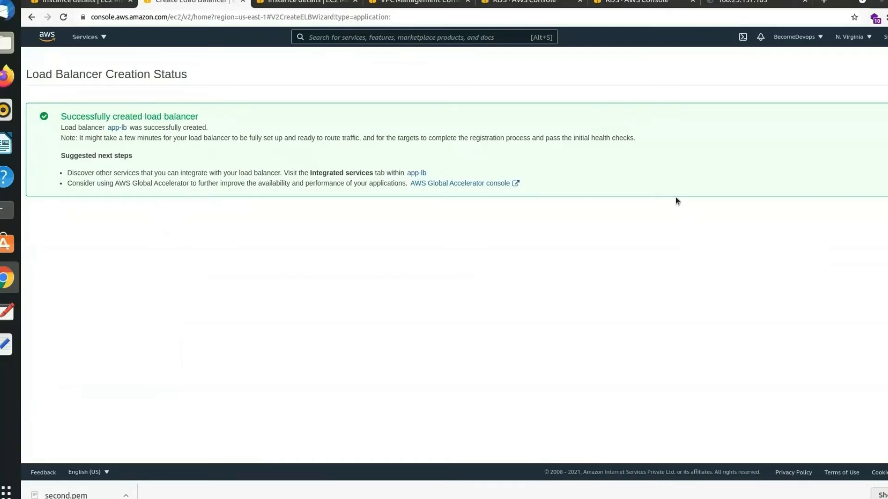
Step: Open the app-tg target group from the new load balancer's page and register instance1 as a target on port 80
{"action": "left_click", "coordinate": [116, 129]}
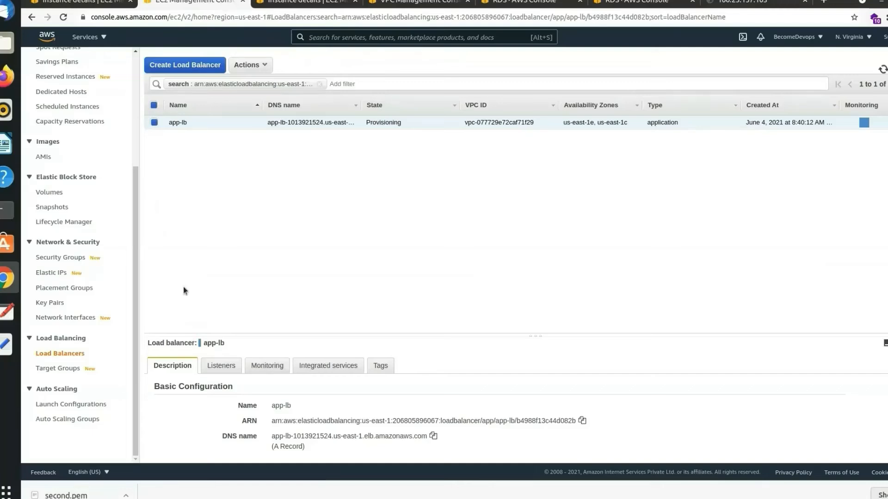
{"action": "left_click", "coordinate": [69, 369]}
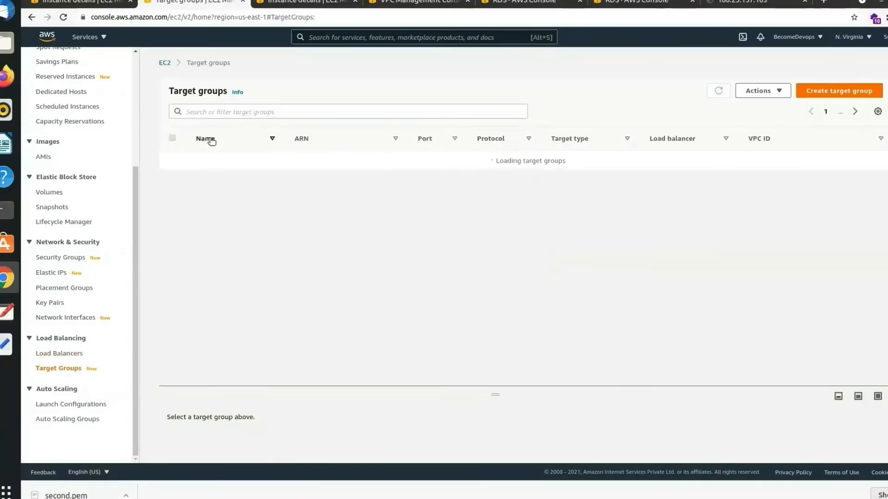
{"action": "left_click", "coordinate": [206, 161]}
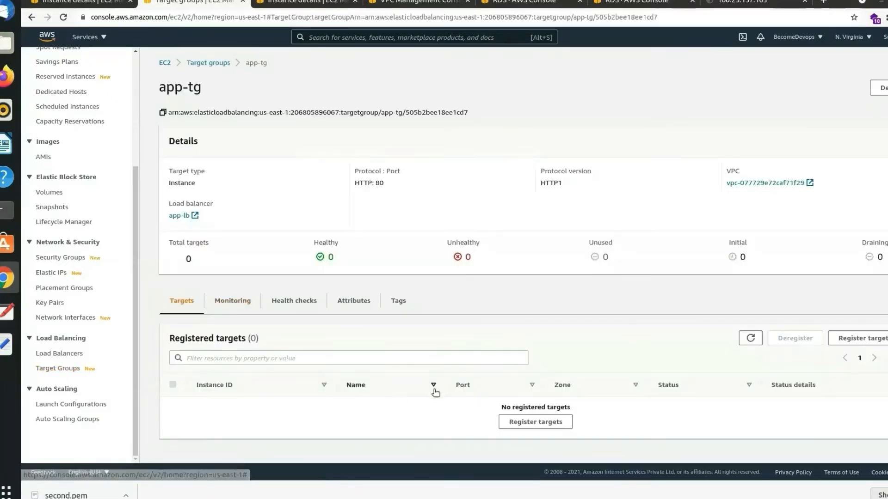
{"action": "left_click", "coordinate": [858, 339]}
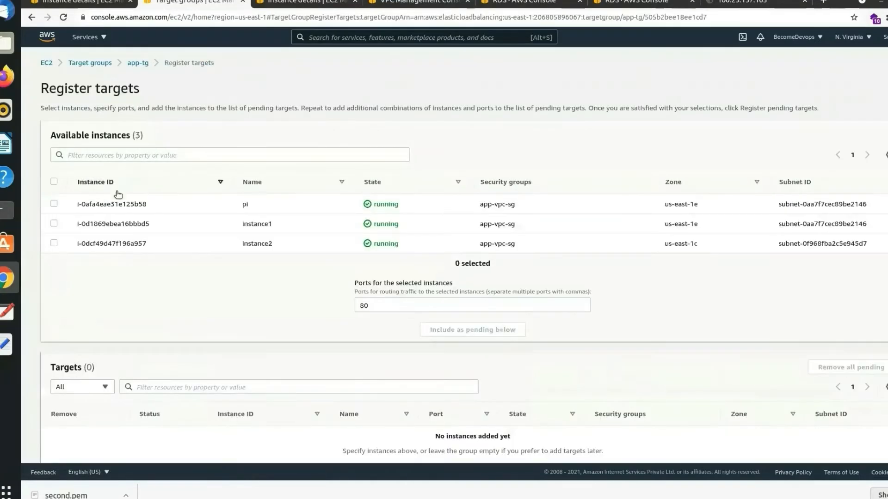
{"action": "left_click", "coordinate": [54, 224]}
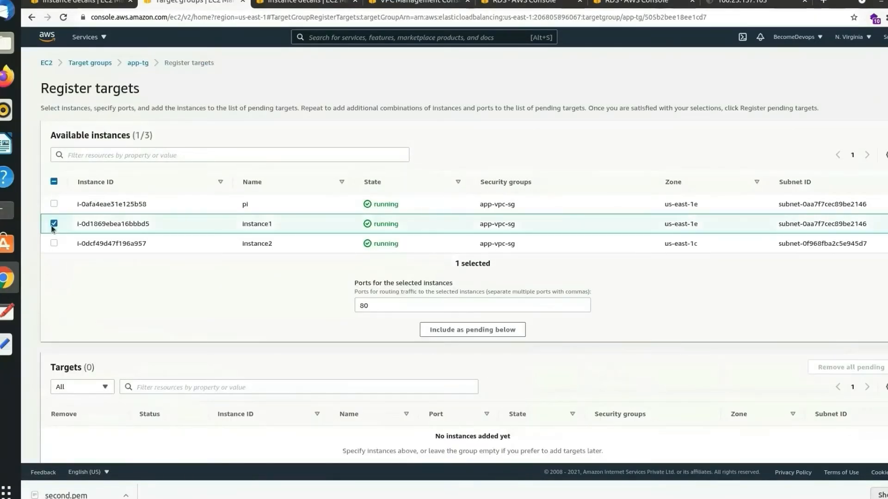
{"action": "left_click", "coordinate": [469, 329]}
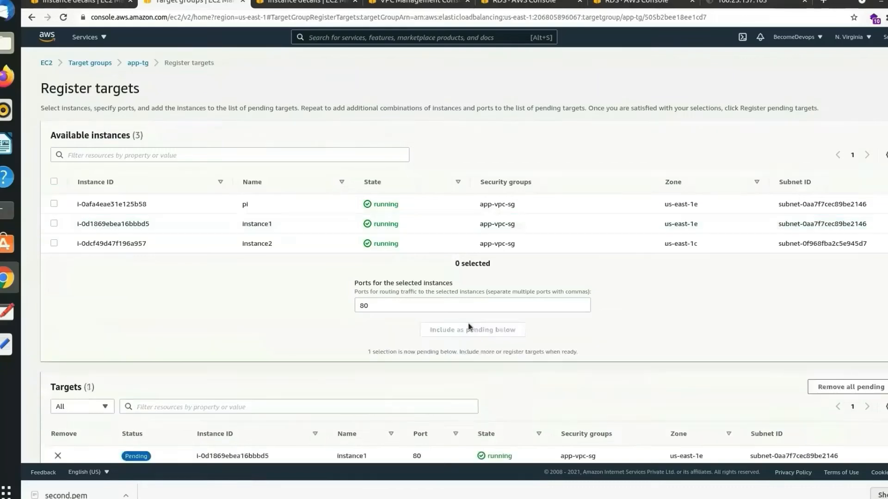
{"action": "scroll", "coordinate": [526, 380], "scroll_direction": "down", "scroll_amount": 2}
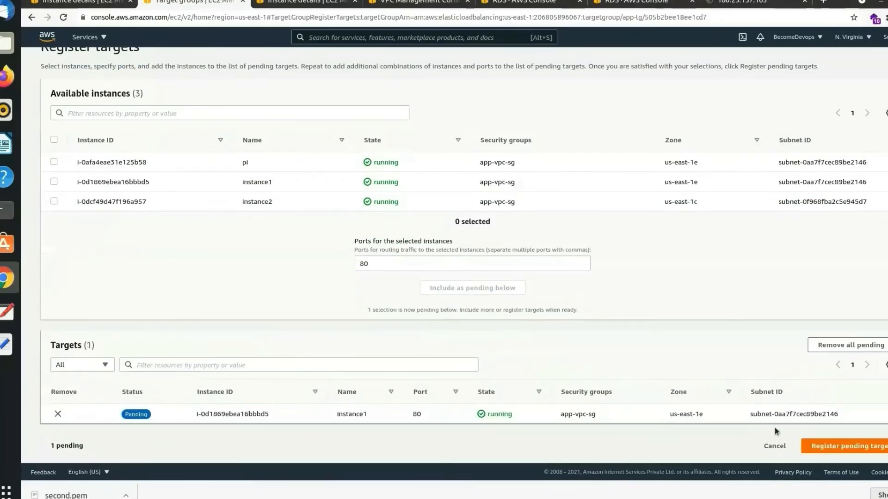
{"action": "left_click", "coordinate": [853, 449]}
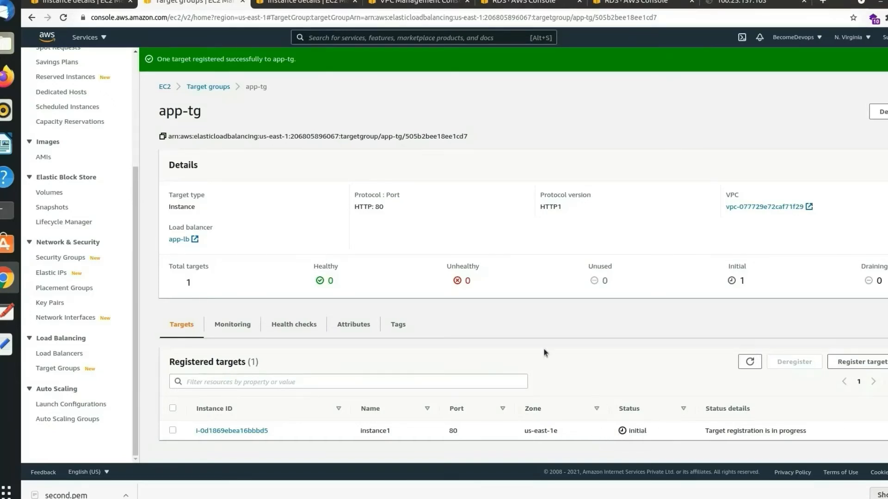
Step: Reload instance1's web page to check that it responds, and return to the app-tg target group
{"action": "left_click", "coordinate": [738, 5]}
{"action": "left_click", "coordinate": [63, 17]}
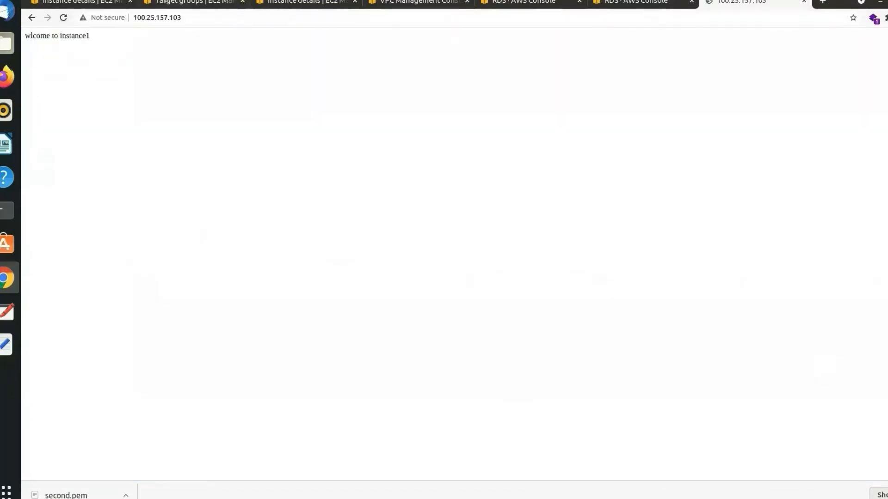
{"action": "left_click", "coordinate": [178, 5]}
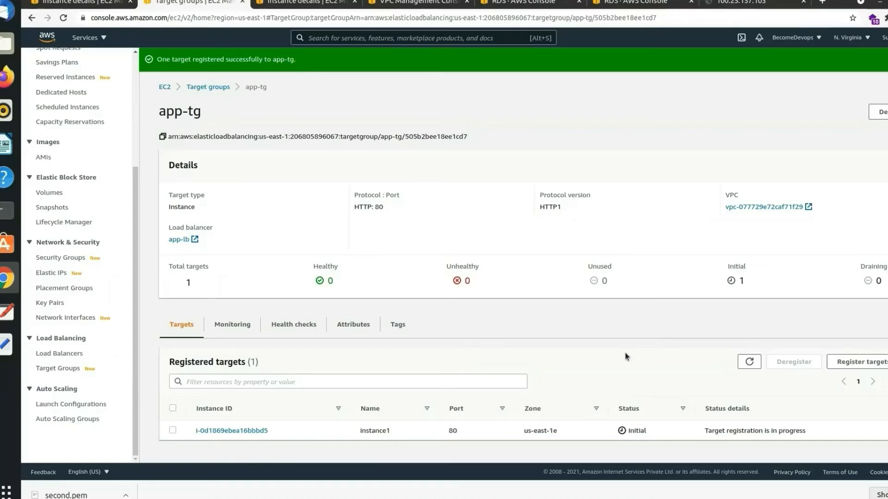
{"action": "left_click", "coordinate": [842, 361]}
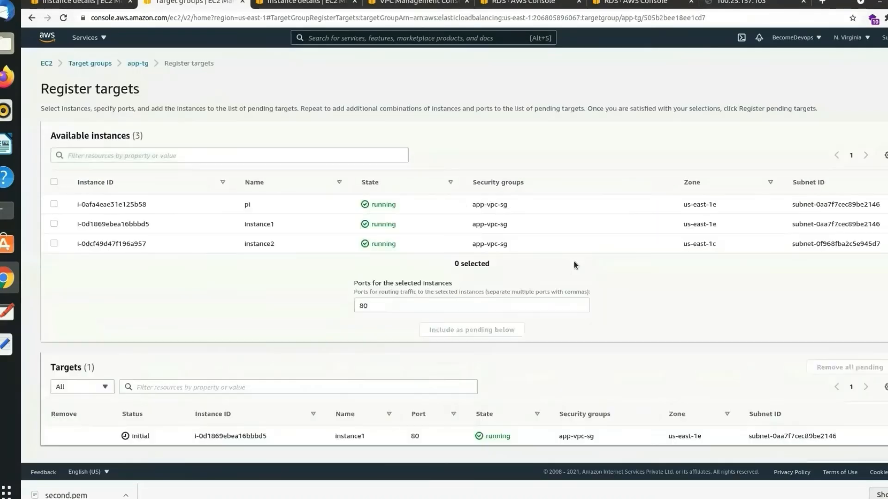
{"action": "left_click", "coordinate": [53, 244]}
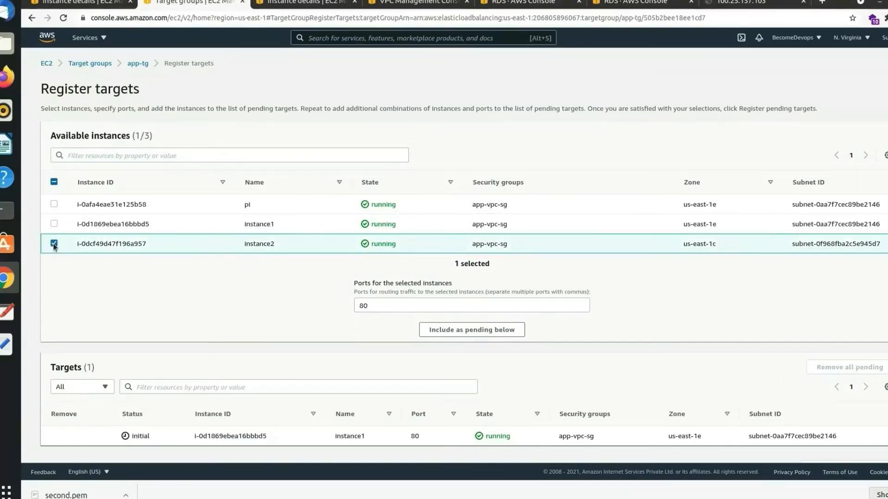
{"action": "left_click", "coordinate": [54, 244]}
{"action": "left_click", "coordinate": [54, 244]}
{"action": "left_click", "coordinate": [54, 244]}
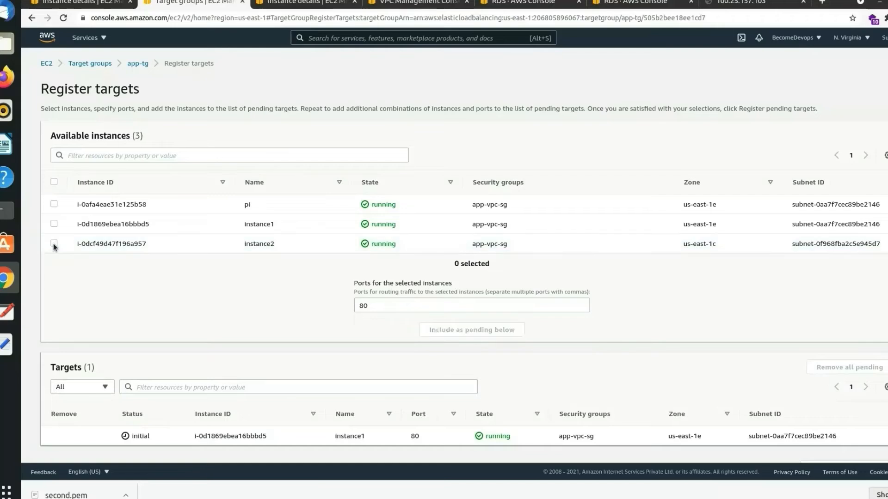
{"action": "left_click", "coordinate": [134, 65]}
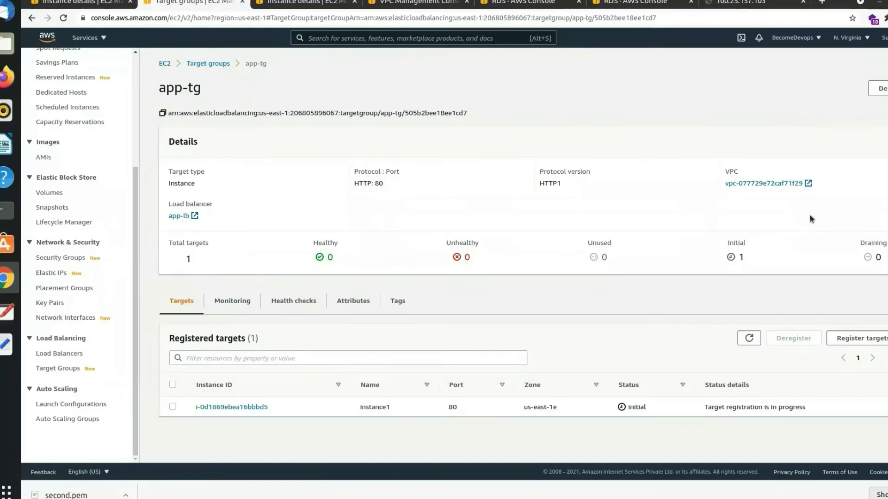
Step: Refresh the registered targets of app-tg to check the health status of instance1
{"action": "left_click", "coordinate": [749, 339]}
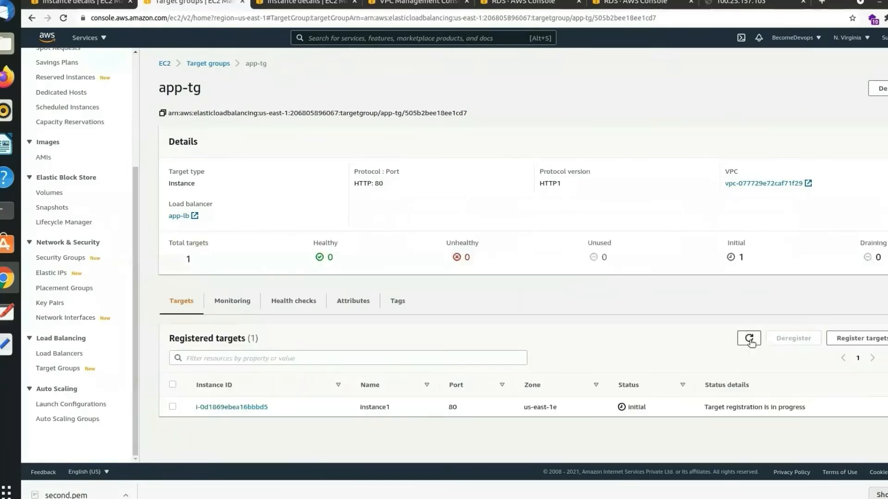
{"action": "left_click", "coordinate": [749, 339]}
{"action": "left_click", "coordinate": [750, 339]}
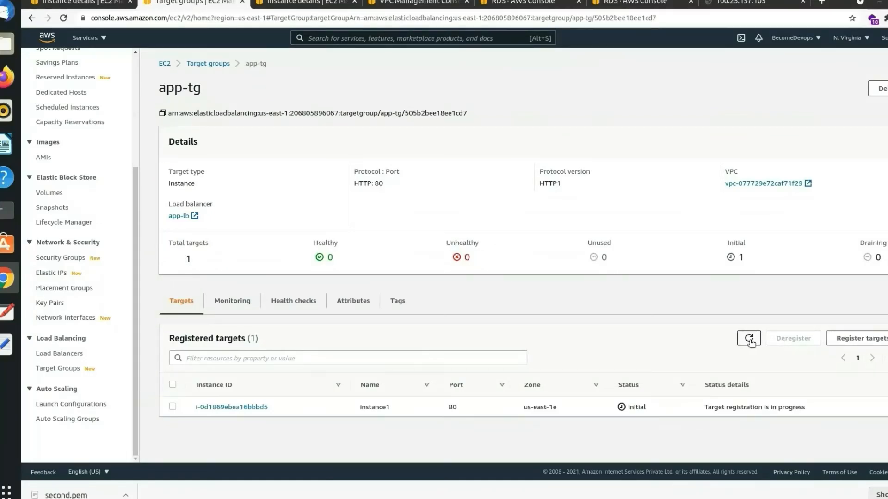
Step: Load the web page at 100.25.157.103 again and compare its address with the public IPv4 address in instance1's details
{"action": "left_click", "coordinate": [738, 3]}
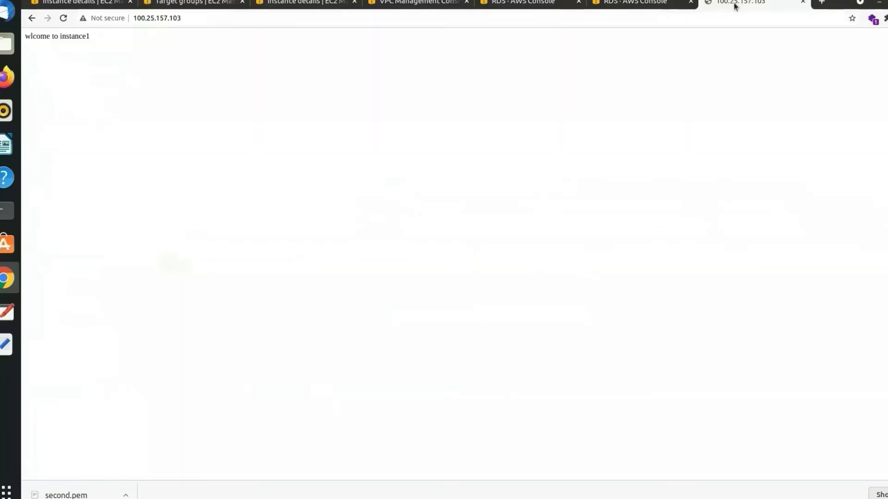
{"action": "left_click", "coordinate": [188, 18]}
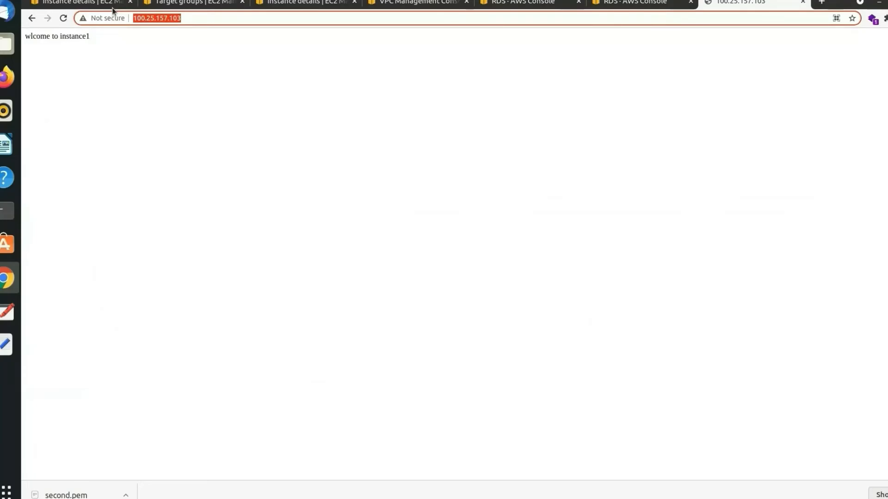
{"action": "key", "text": "Return"}
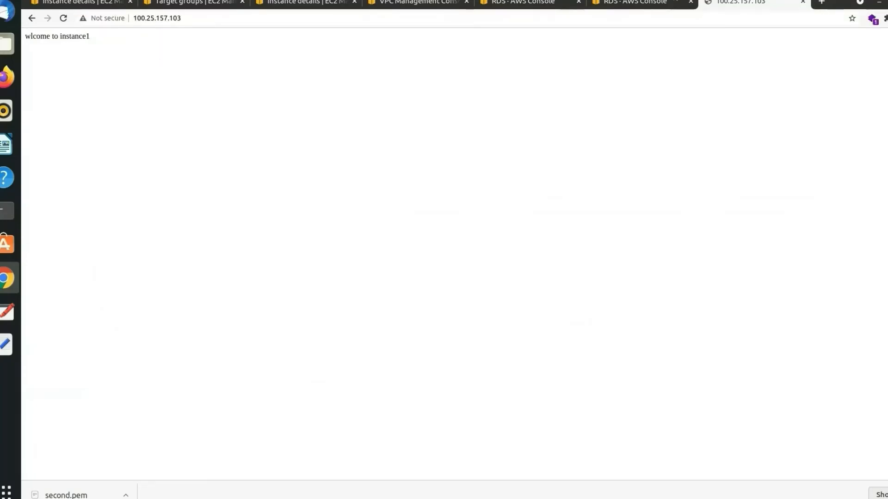
{"action": "left_click", "coordinate": [184, 17]}
{"action": "left_click_drag", "start_coordinate": [184, 17], "coordinate": [128, 21]}
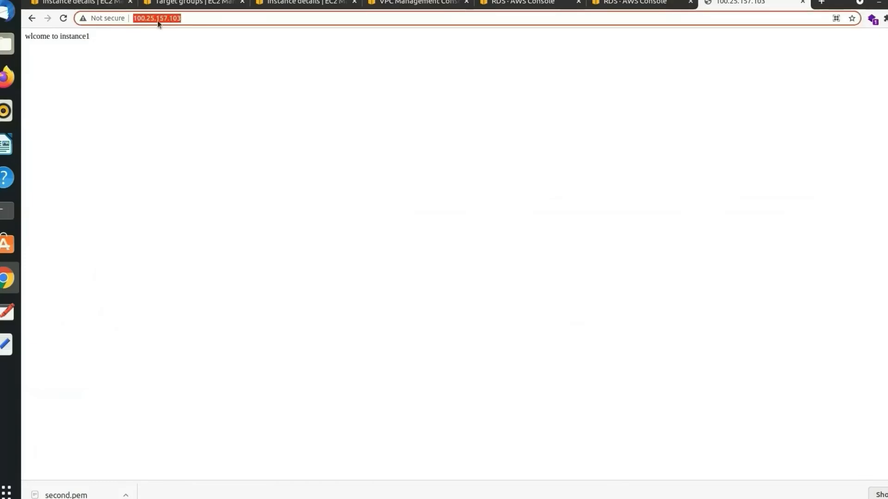
{"action": "left_click", "coordinate": [285, 5]}
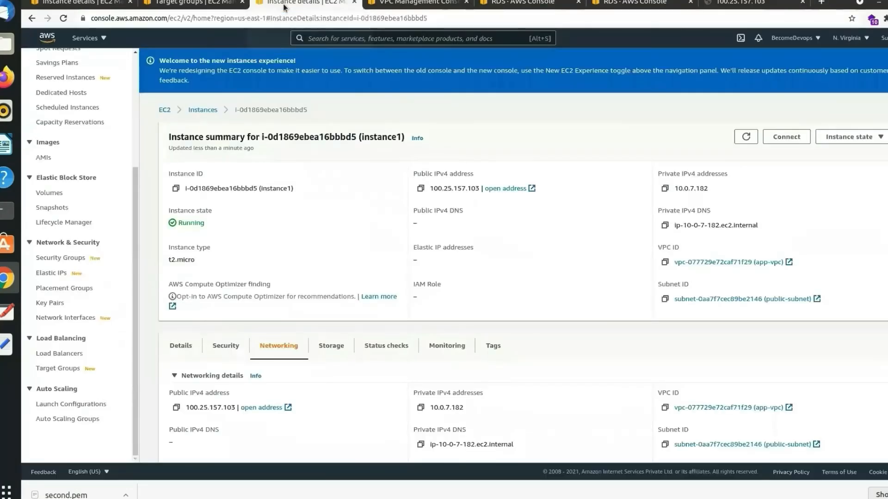
Step: Return to the app-tg target group, refresh its target list and reload the whole page to recheck instance1's registration status
{"action": "left_click", "coordinate": [194, 5]}
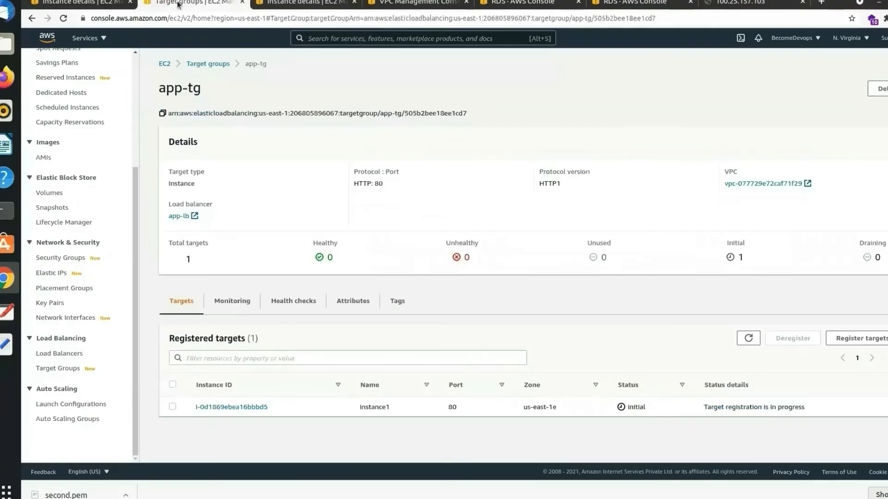
{"action": "left_click", "coordinate": [746, 341]}
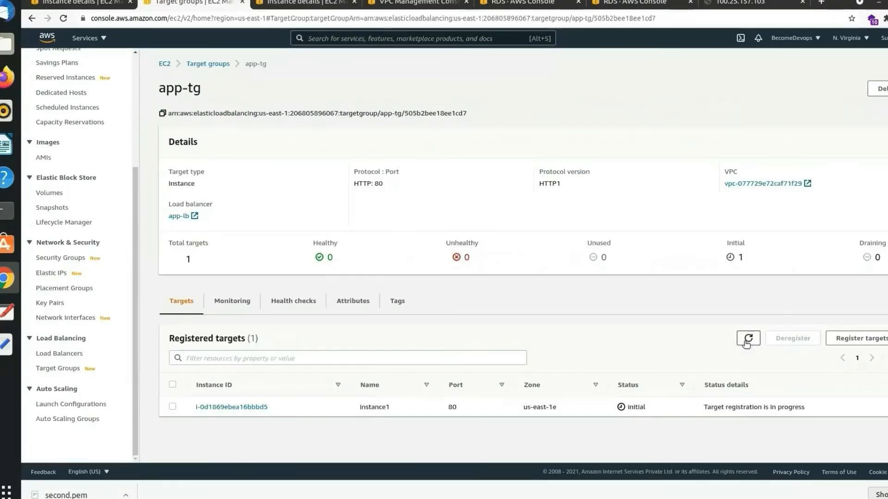
{"action": "left_click", "coordinate": [745, 342]}
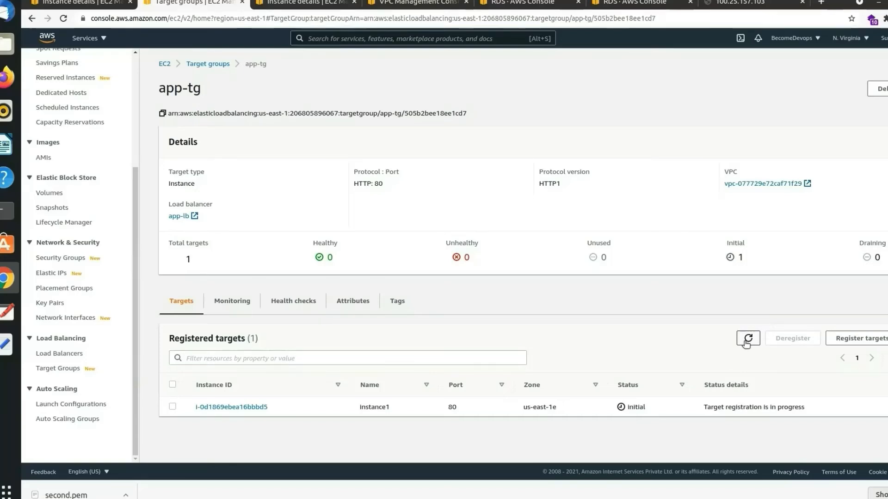
{"action": "left_click", "coordinate": [747, 340]}
{"action": "left_click", "coordinate": [64, 20]}
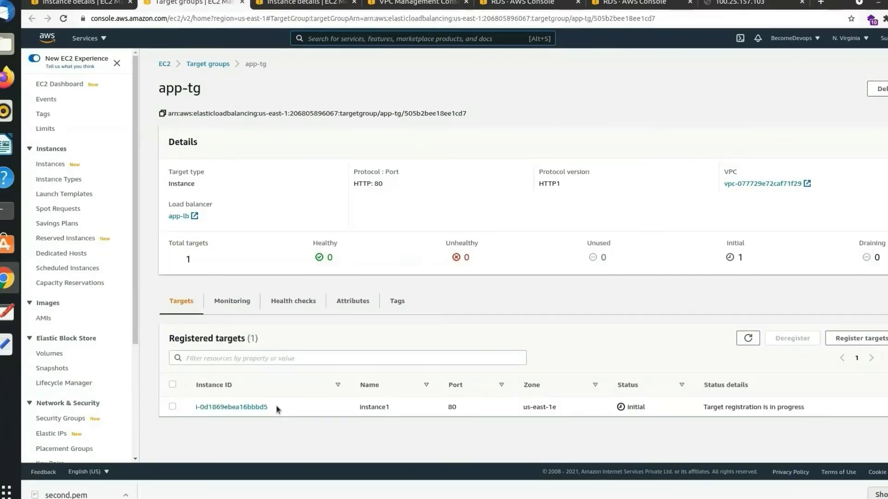
Step: Refresh the registered targets of app-tg and copy the DNS name from the app-lb load balancer's description
{"action": "left_click", "coordinate": [749, 339]}
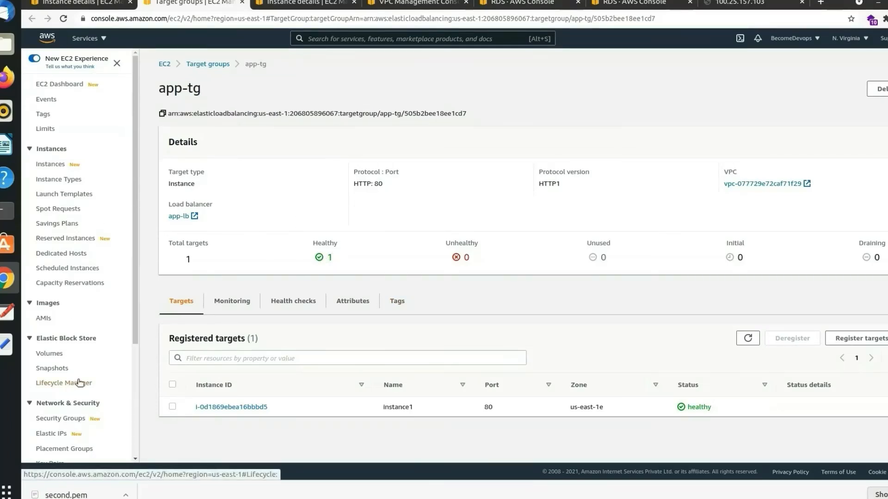
{"action": "left_click_drag", "start_coordinate": [134, 340], "coordinate": [124, 408]}
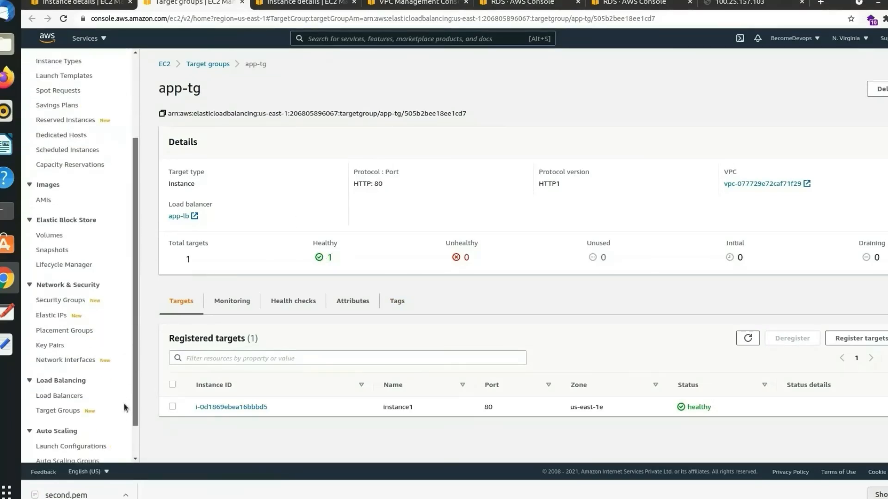
{"action": "left_click", "coordinate": [72, 397]}
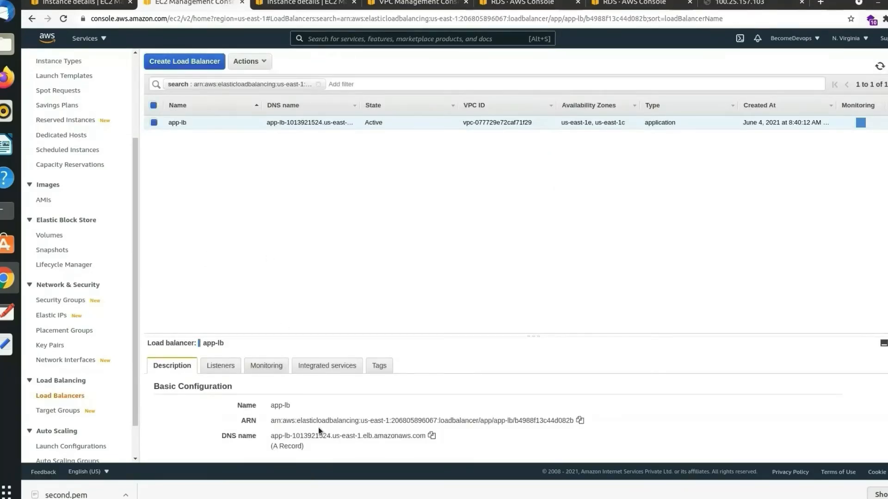
{"action": "scroll", "coordinate": [318, 423], "scroll_direction": "down", "scroll_amount": 3}
{"action": "scroll", "coordinate": [318, 422], "scroll_direction": "up", "scroll_amount": 5}
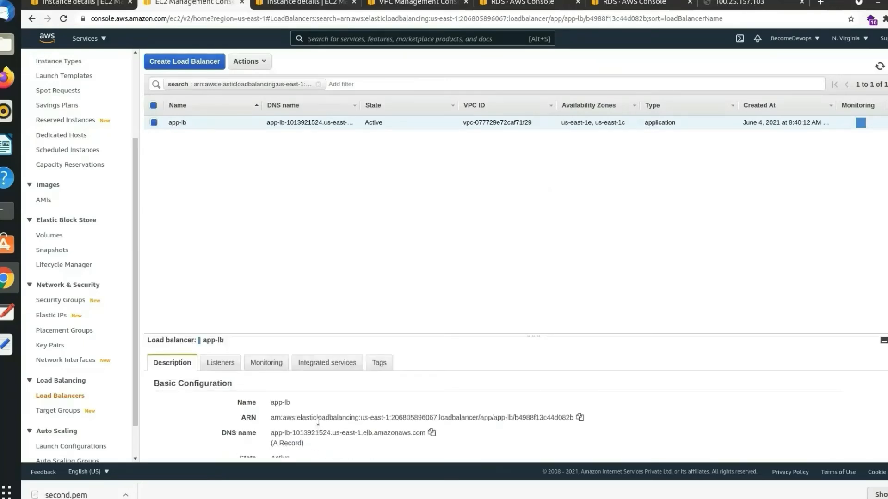
{"action": "left_click", "coordinate": [432, 433]}
Step: Load app-lb's copied DNS name in a new browser page and reload it to test the load balancer
{"action": "left_click", "coordinate": [819, 3]}
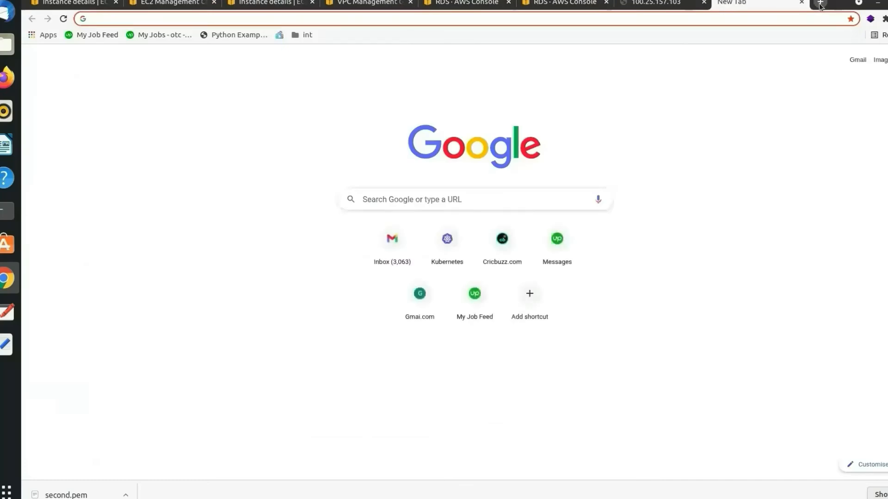
{"action": "key", "text": "ctrl+v"}
{"action": "key", "text": "Return"}
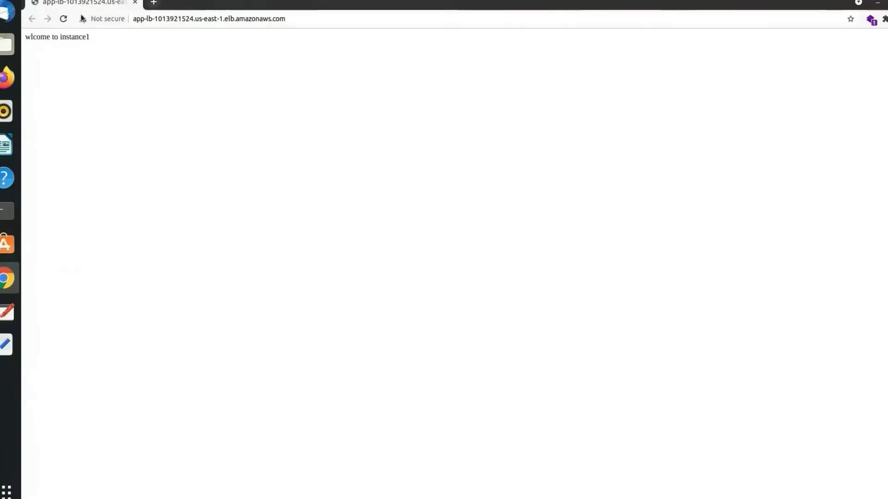
{"action": "left_click", "coordinate": [64, 19]}
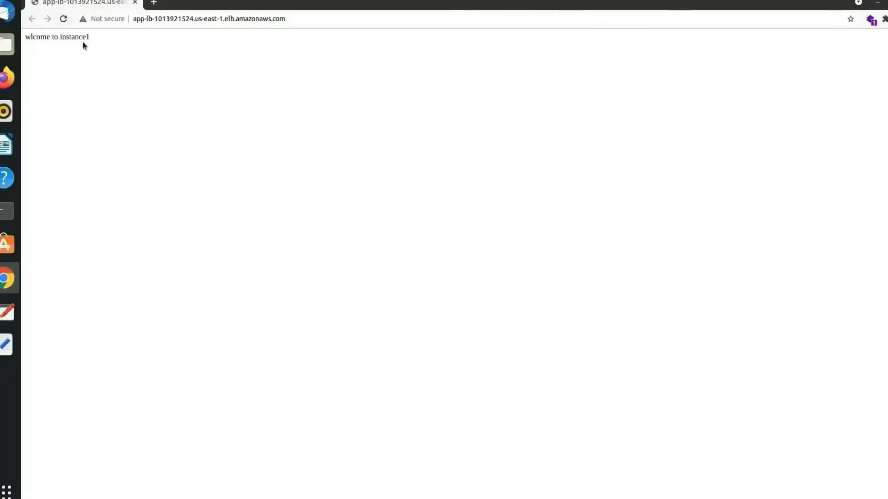
Step: Return to the browser window with the EC2 console and open the app-tg target group's details
{"action": "left_click", "coordinate": [7, 278]}
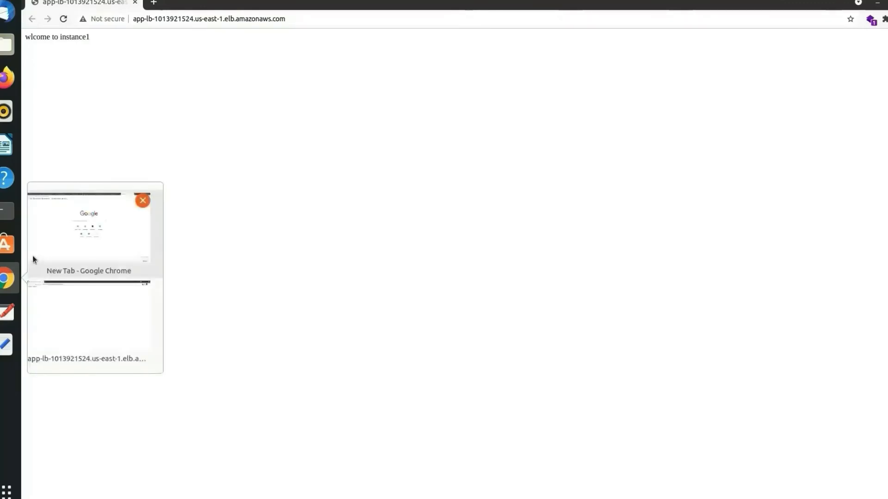
{"action": "left_click", "coordinate": [4, 285]}
{"action": "left_click", "coordinate": [4, 285]}
{"action": "left_click", "coordinate": [59, 336]}
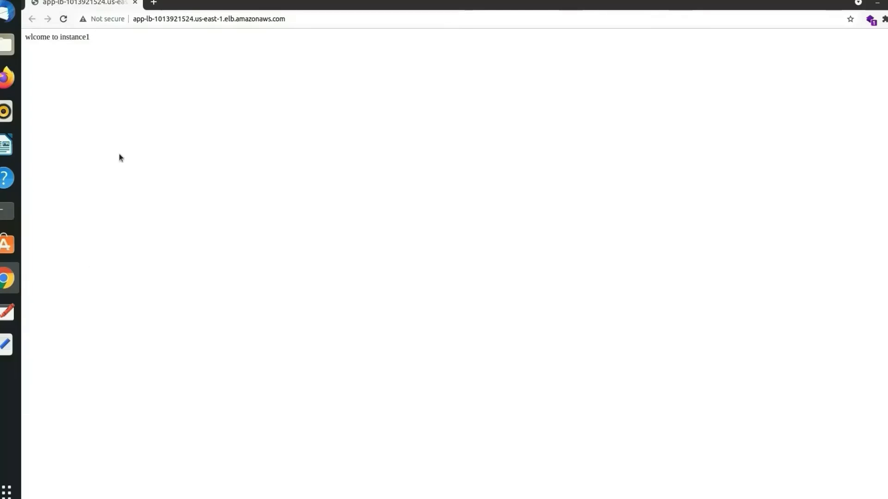
{"action": "double_click", "coordinate": [180, 3]}
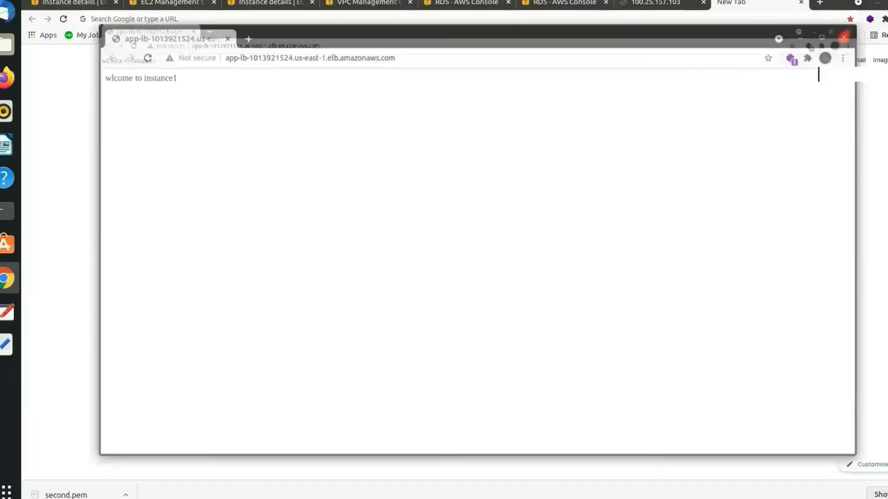
{"action": "left_click", "coordinate": [180, 3]}
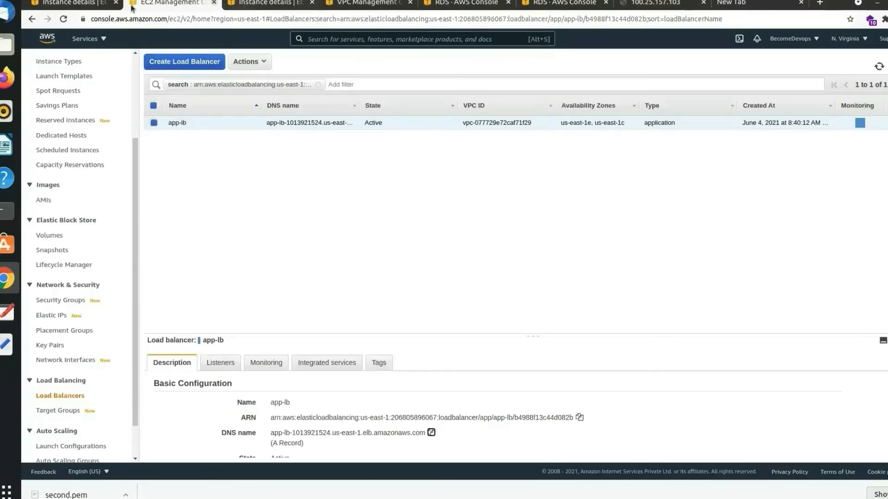
{"action": "scroll", "coordinate": [88, 369], "scroll_direction": "down", "scroll_amount": 2}
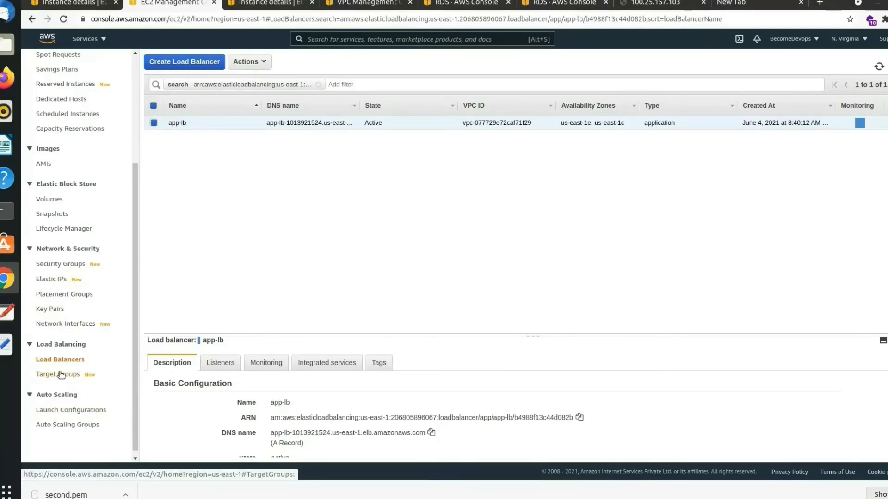
{"action": "left_click", "coordinate": [60, 375]}
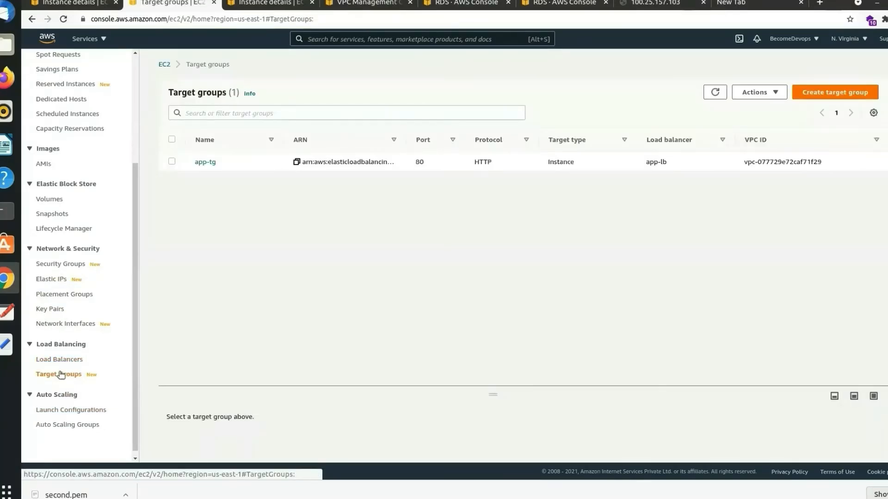
{"action": "left_click", "coordinate": [214, 165]}
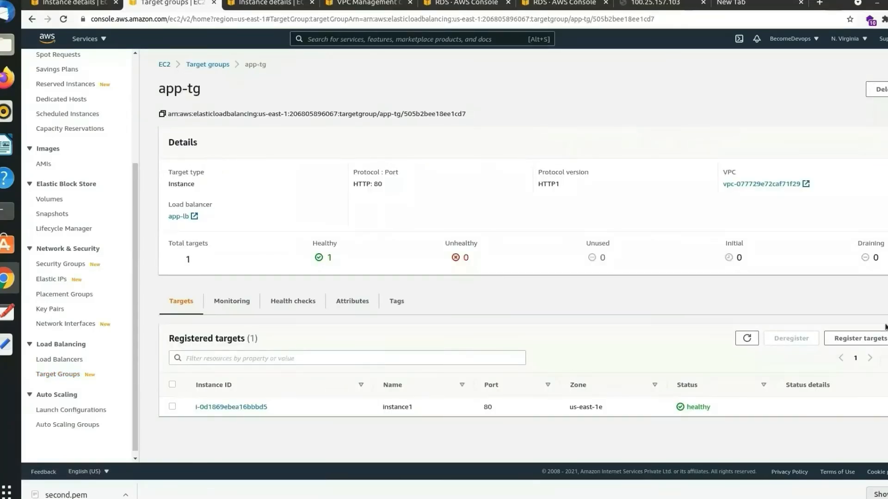
Step: Register instance2 on port 80 as an additional target of app-tg and view the registered targets
{"action": "left_click", "coordinate": [875, 340]}
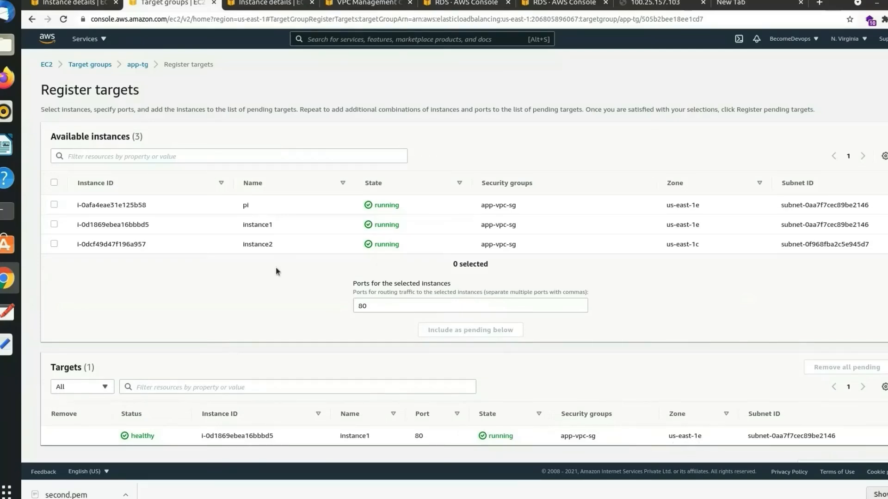
{"action": "left_click", "coordinate": [54, 244]}
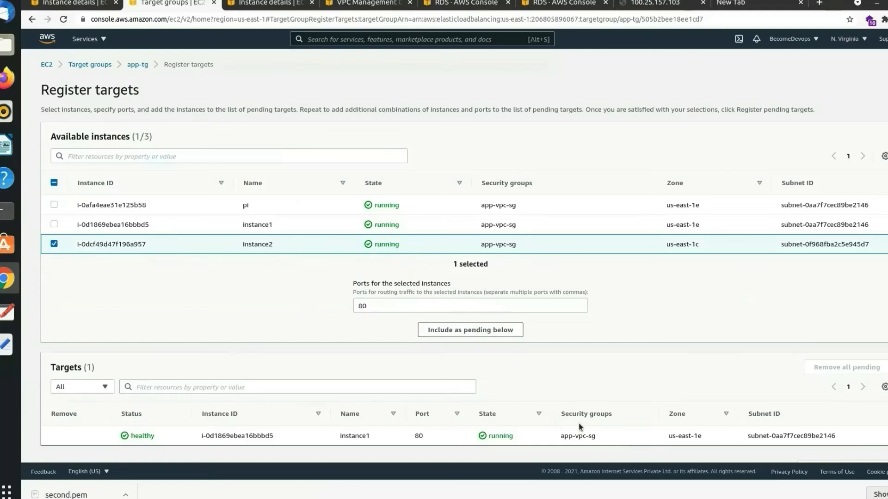
{"action": "scroll", "coordinate": [580, 428], "scroll_direction": "down", "scroll_amount": 1}
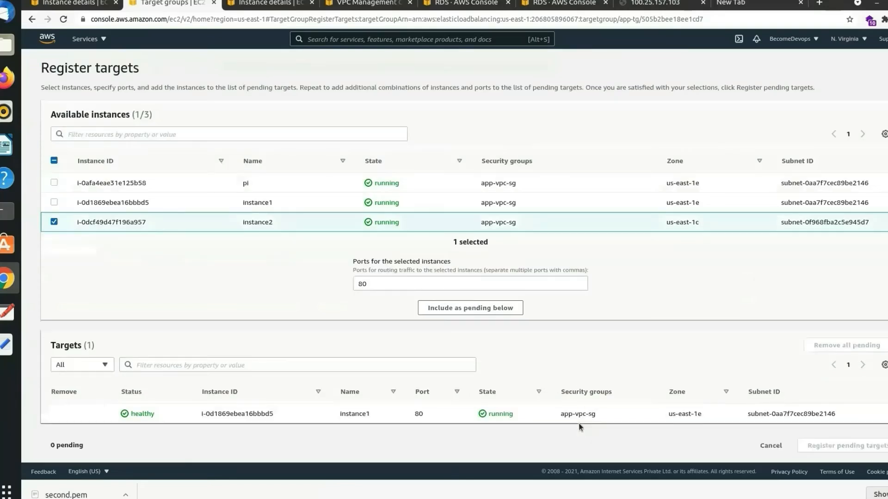
{"action": "left_click", "coordinate": [483, 309]}
{"action": "scroll", "coordinate": [759, 437], "scroll_direction": "down", "scroll_amount": 1}
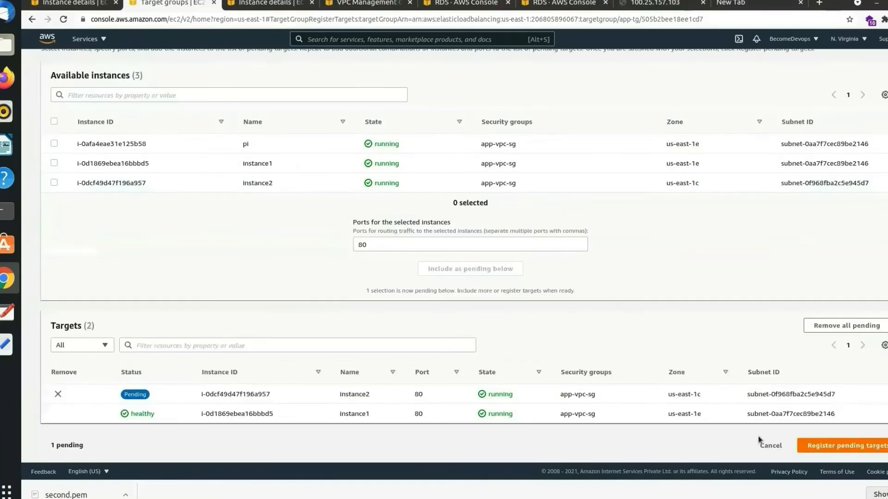
{"action": "left_click", "coordinate": [847, 445]}
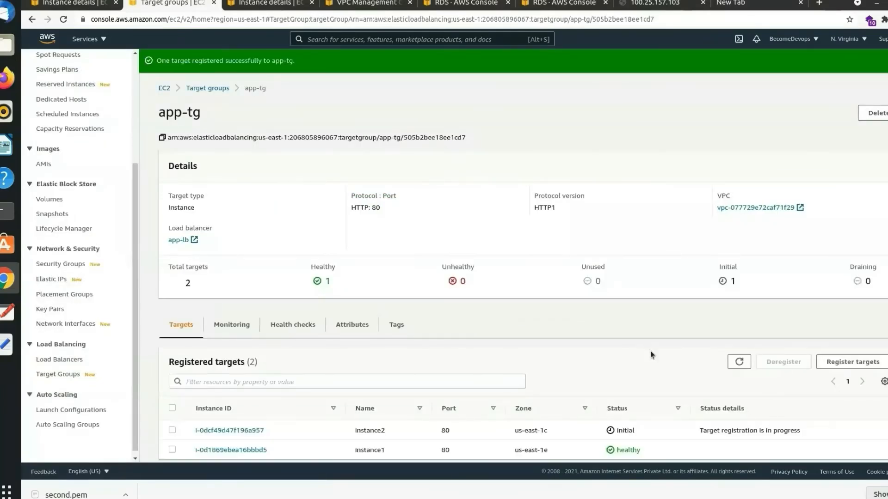
{"action": "scroll", "coordinate": [650, 351], "scroll_direction": "down", "scroll_amount": 1}
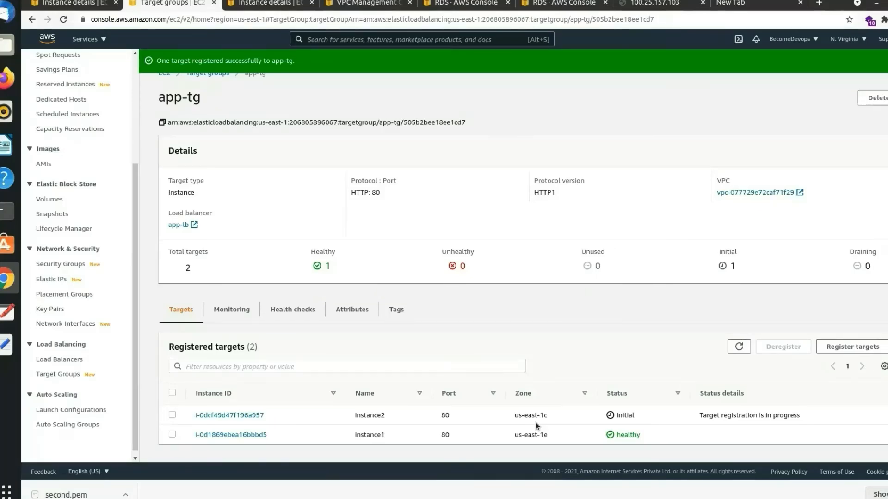
Step: Bring up instance1's own web page at 100.25.157.103 and highlight its IP address
{"action": "left_click", "coordinate": [672, 6]}
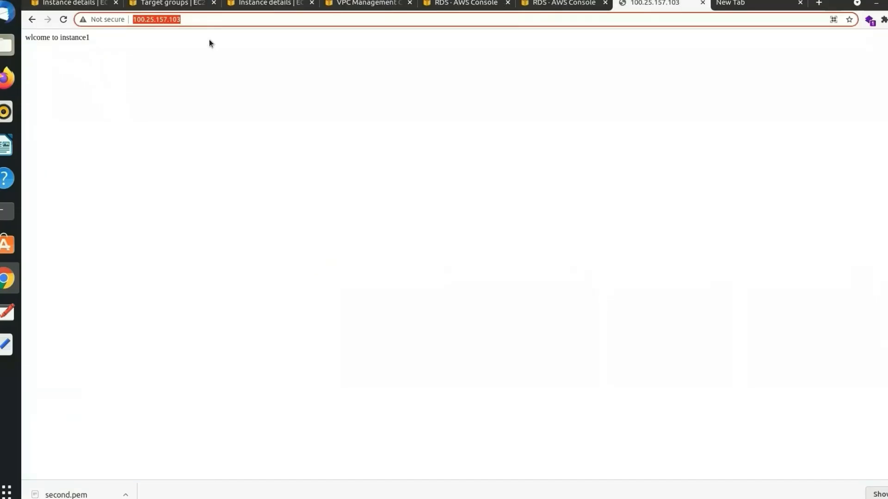
{"action": "left_click", "coordinate": [181, 20]}
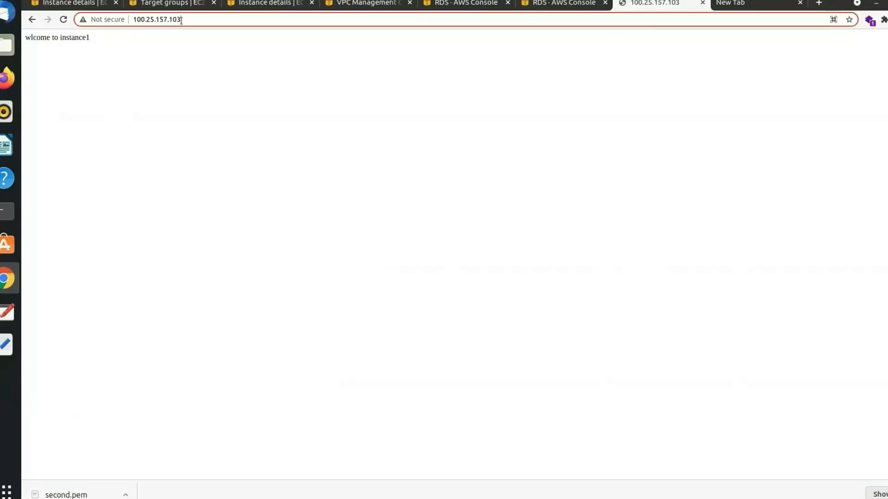
{"action": "left_click_drag", "start_coordinate": [181, 19], "coordinate": [134, 20]}
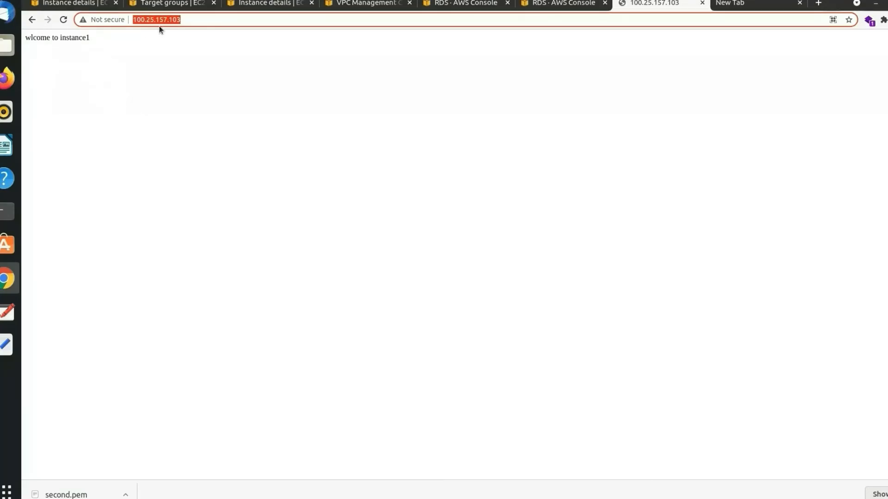
{"action": "left_click", "coordinate": [736, 7]}
{"action": "left_click", "coordinate": [675, 4]}
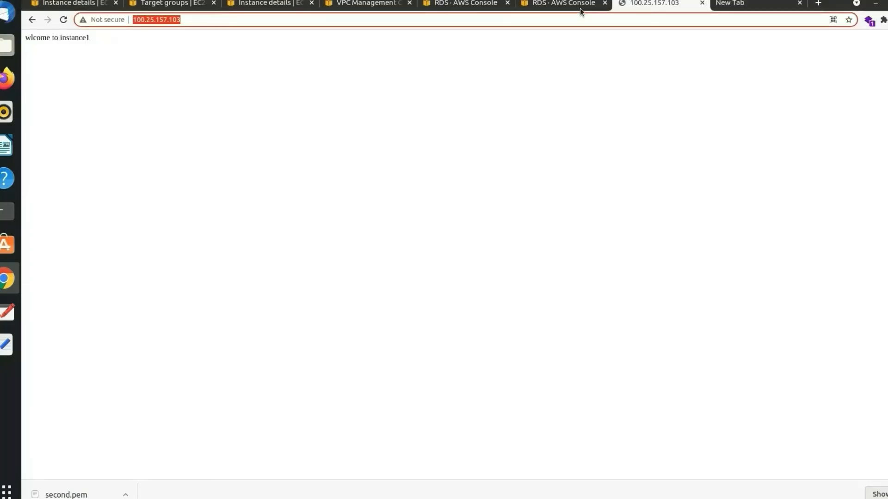
Step: Load app-lb-1013921524.us-east-1.elb.amazonaws.com in a new browser tab, reload it, and check the health status of both app-tg targets
{"action": "left_click", "coordinate": [818, 3]}
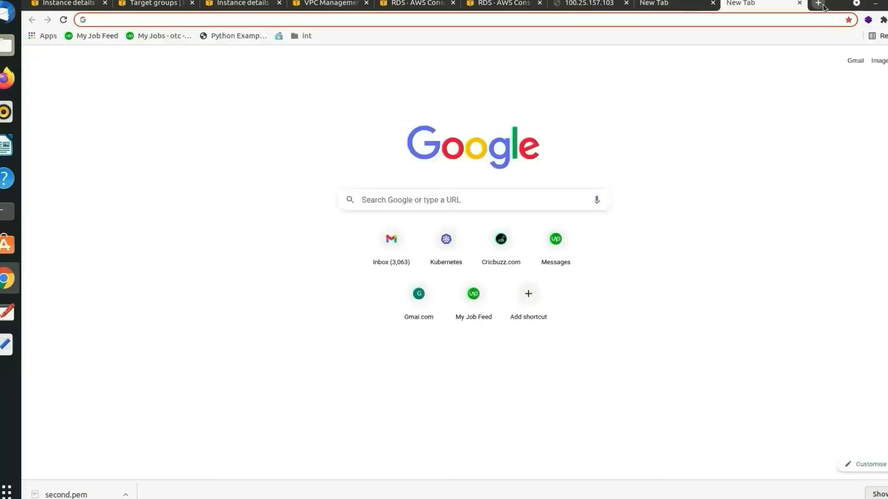
{"action": "type", "text": "app-lb-1013921524.us-east-1.elb.amazonaws.com"}
{"action": "key", "text": "Return"}
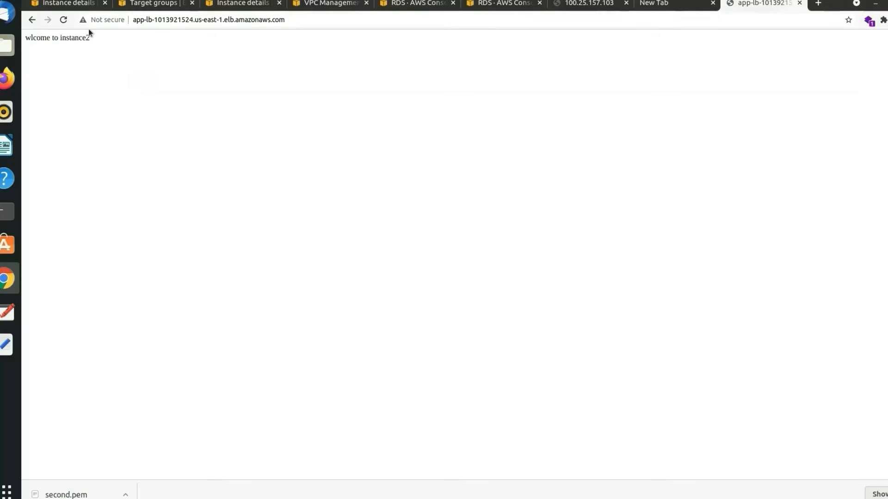
{"action": "left_click", "coordinate": [62, 23]}
{"action": "left_click", "coordinate": [61, 23]}
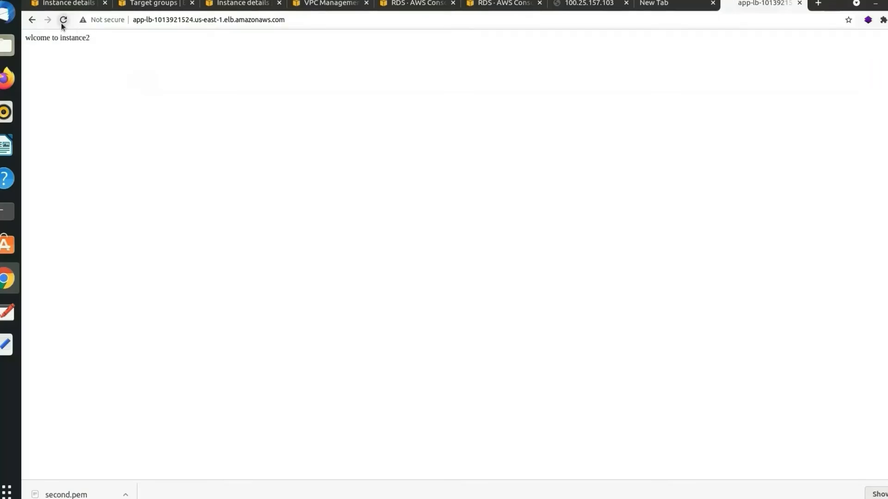
{"action": "left_click", "coordinate": [145, 6]}
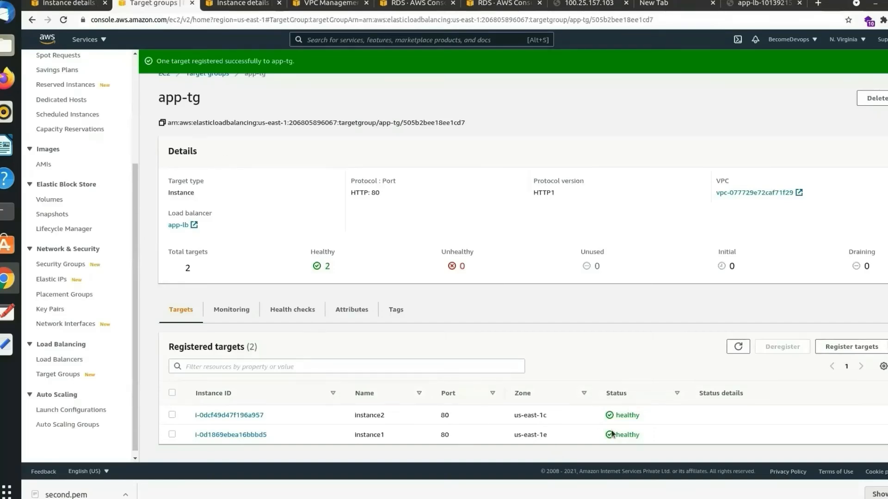
Step: Return to the load balancer's page and reload it repeatedly to see which instance answers each request
{"action": "left_click", "coordinate": [760, 6]}
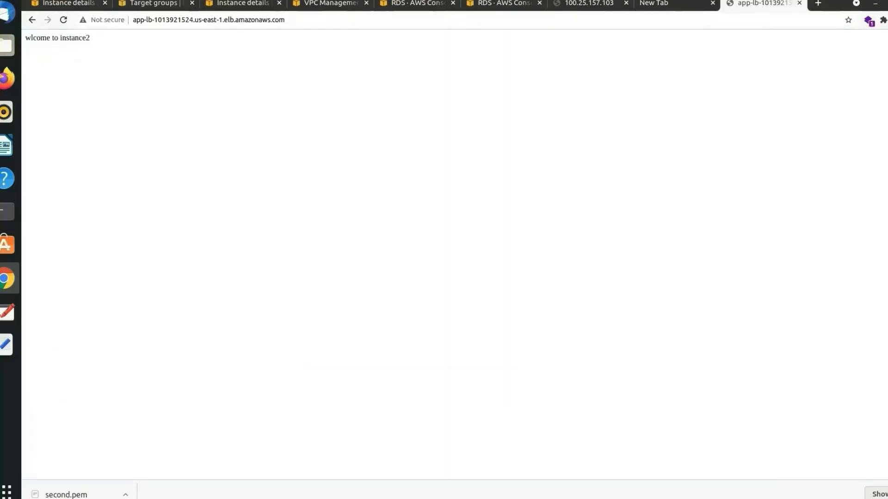
{"action": "left_click", "coordinate": [64, 21]}
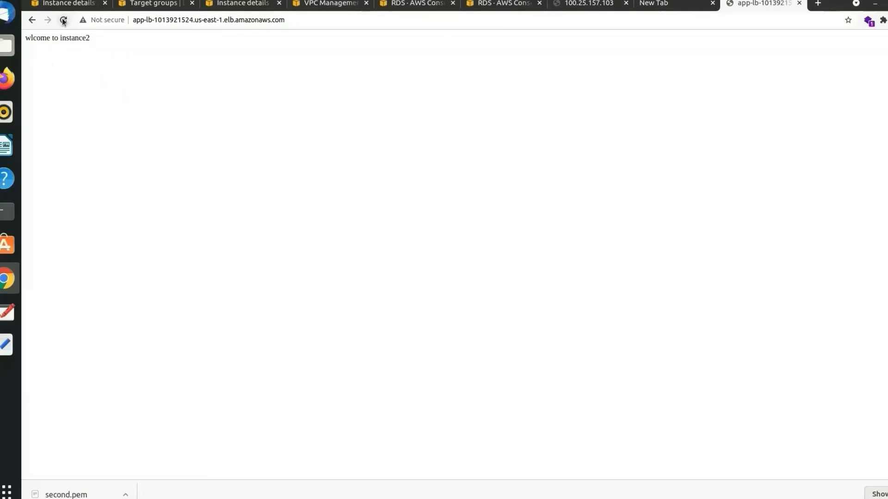
{"action": "left_click", "coordinate": [63, 21]}
{"action": "left_click", "coordinate": [63, 20]}
{"action": "left_click", "coordinate": [64, 20]}
{"action": "left_click", "coordinate": [64, 20]}
{"action": "left_click", "coordinate": [64, 21]}
{"action": "left_click", "coordinate": [63, 21]}
{"action": "left_click", "coordinate": [63, 20]}
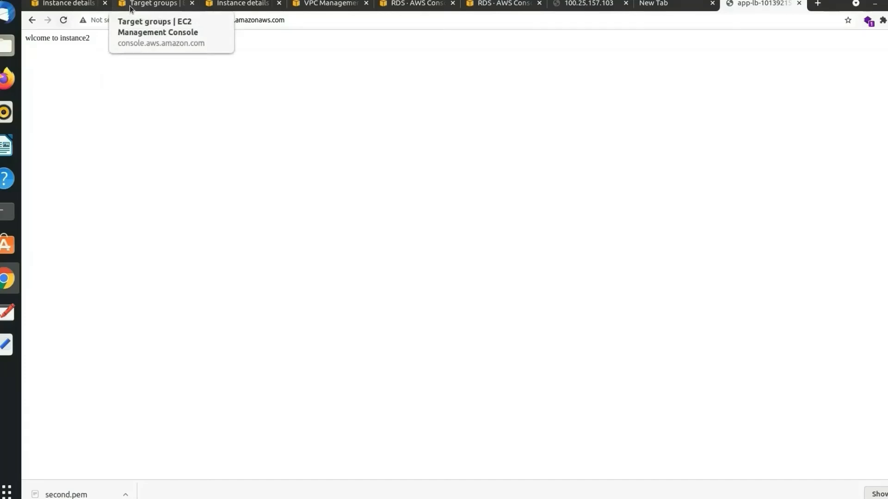
{"action": "left_click", "coordinate": [64, 20]}
{"action": "left_click", "coordinate": [64, 20]}
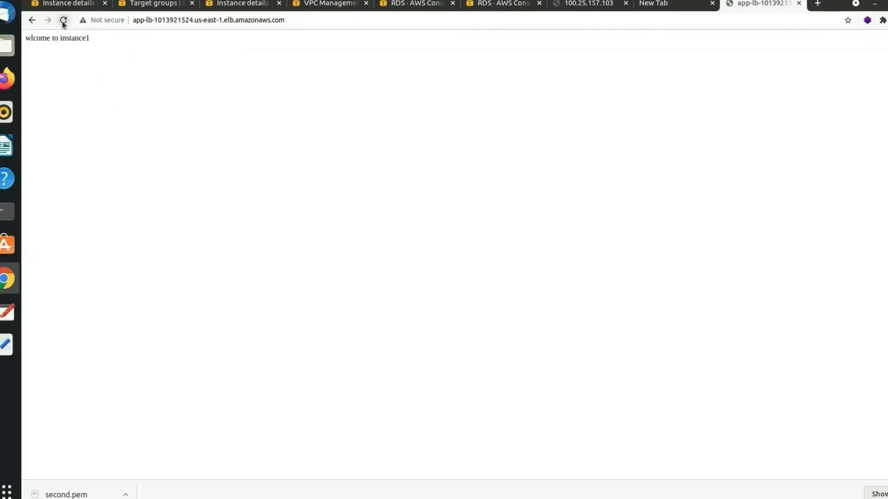
{"action": "left_click", "coordinate": [63, 21]}
{"action": "left_click", "coordinate": [63, 20]}
{"action": "left_click", "coordinate": [63, 20]}
{"action": "left_click", "coordinate": [63, 20]}
{"action": "left_click", "coordinate": [63, 20]}
{"action": "left_click", "coordinate": [63, 22]}
{"action": "left_click", "coordinate": [63, 22]}
{"action": "left_click", "coordinate": [63, 22]}
{"action": "left_click", "coordinate": [63, 21]}
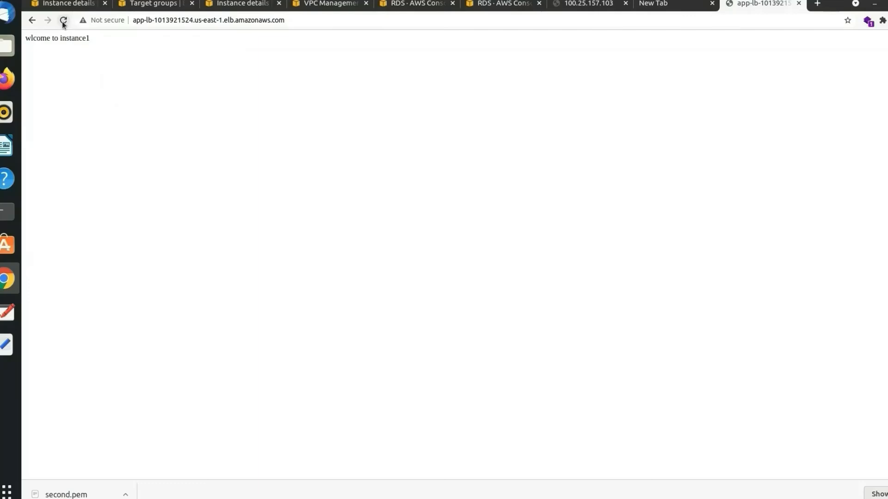
{"action": "left_click", "coordinate": [63, 21]}
{"action": "left_click", "coordinate": [64, 20]}
{"action": "left_click", "coordinate": [63, 21]}
{"action": "left_click", "coordinate": [64, 21]}
{"action": "left_click", "coordinate": [64, 21]}
{"action": "left_click", "coordinate": [63, 20]}
{"action": "left_click", "coordinate": [64, 20]}
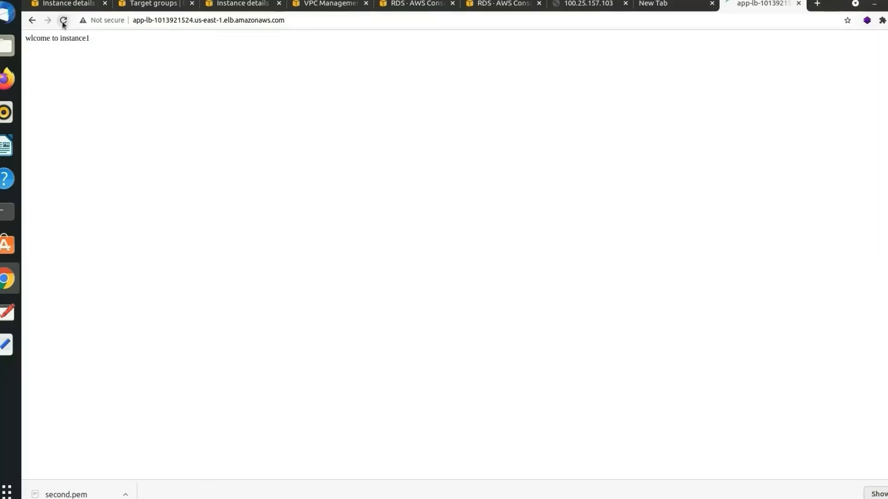
{"action": "left_click", "coordinate": [63, 21]}
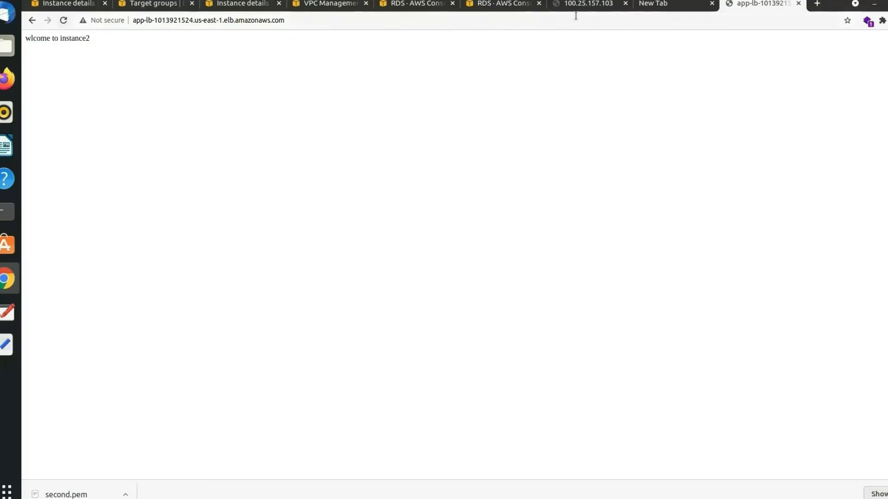
Step: Look at instance1's details page and reload the load balancer's web page several more times to see which instance answers
{"action": "left_click", "coordinate": [235, 5]}
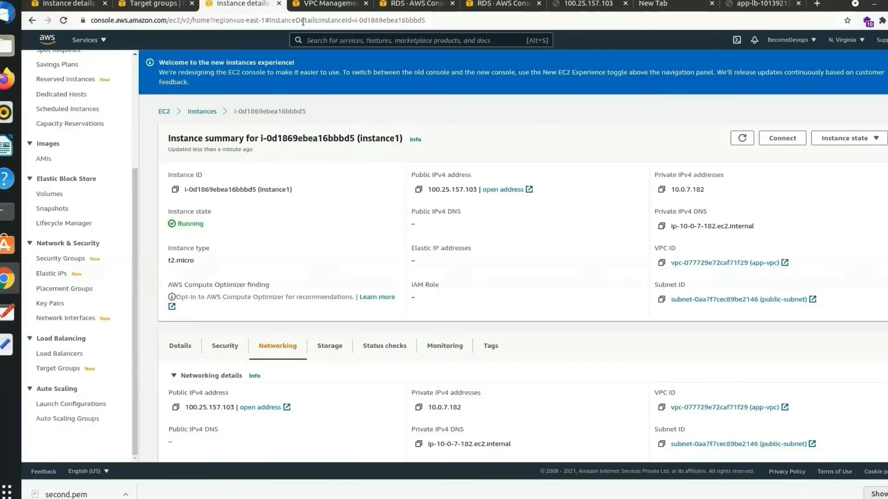
{"action": "left_click", "coordinate": [766, 6]}
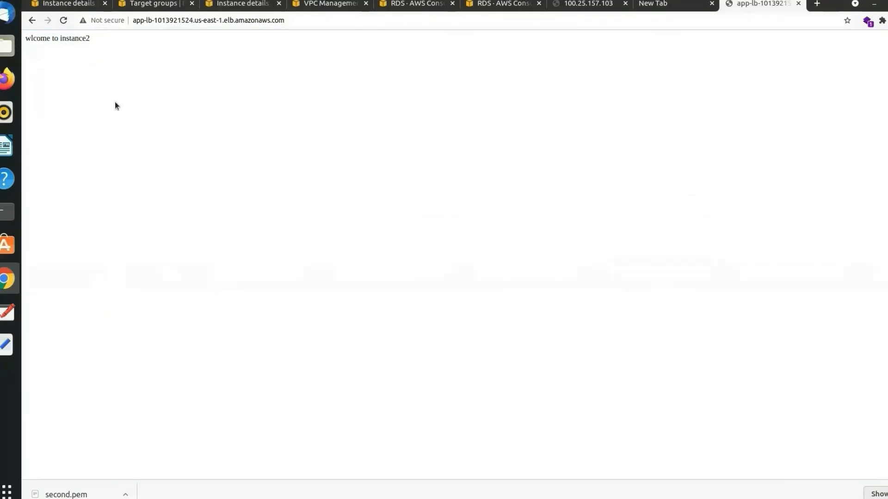
{"action": "left_click", "coordinate": [64, 21]}
{"action": "left_click", "coordinate": [64, 22]}
{"action": "left_click", "coordinate": [63, 20]}
{"action": "left_click", "coordinate": [61, 21]}
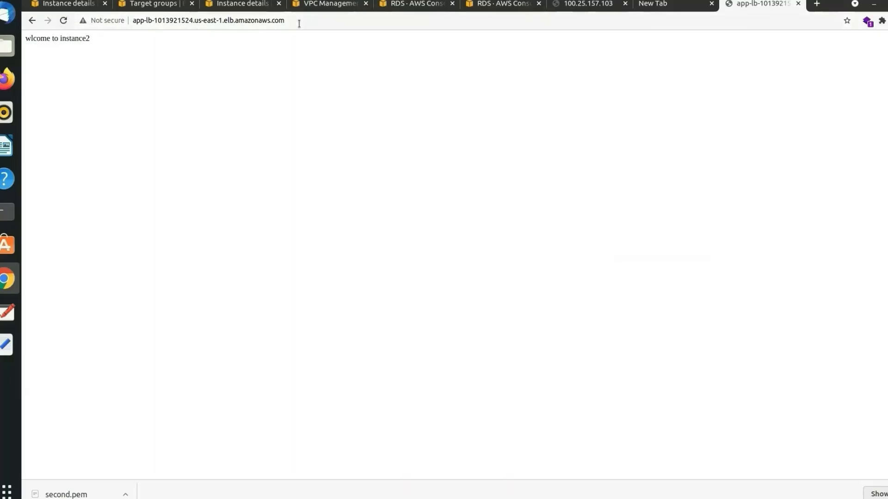
{"action": "left_click", "coordinate": [63, 26]}
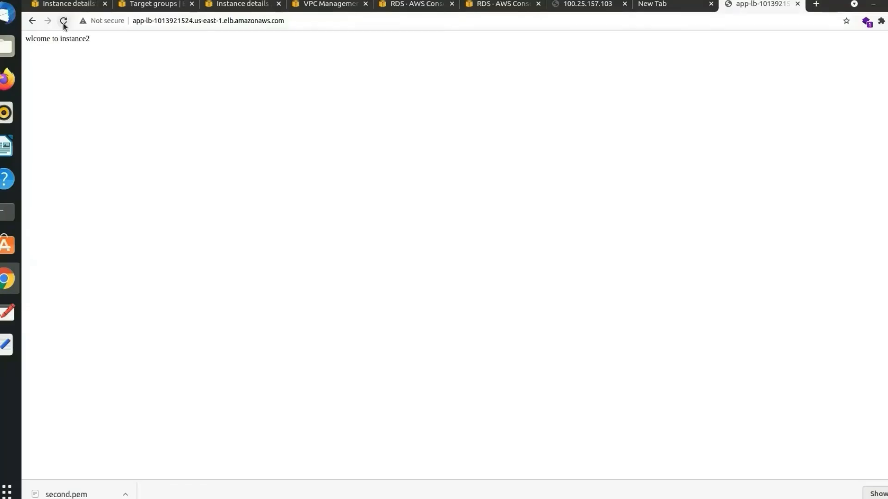
Step: Review the app-lb load balancer's description and the list of target groups in the EC2 console
{"action": "left_click", "coordinate": [168, 4]}
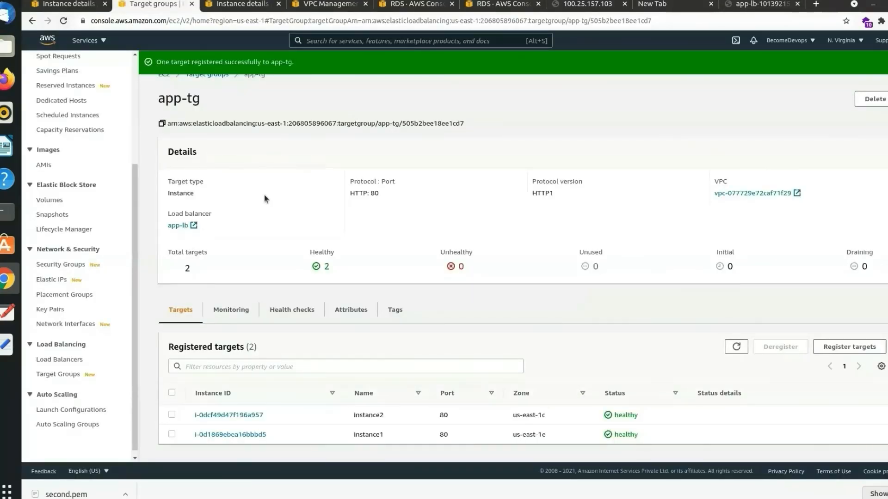
{"action": "left_click", "coordinate": [56, 362]}
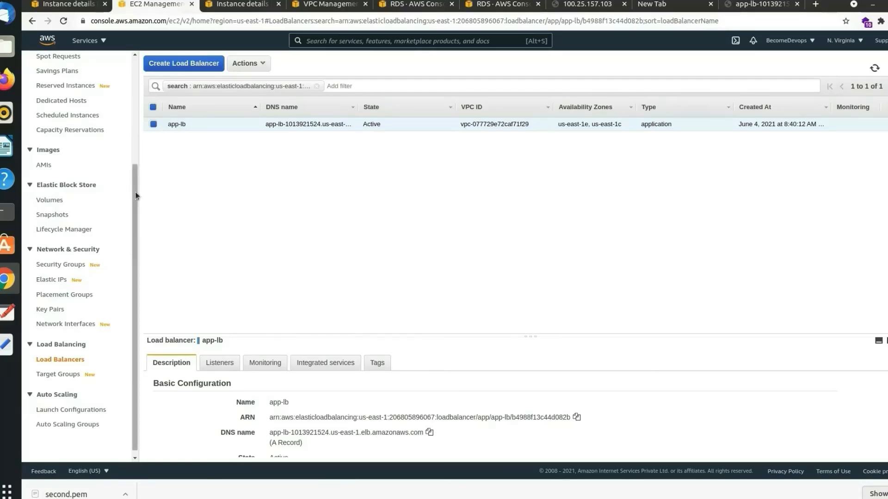
{"action": "left_click_drag", "start_coordinate": [135, 193], "coordinate": [138, 220]}
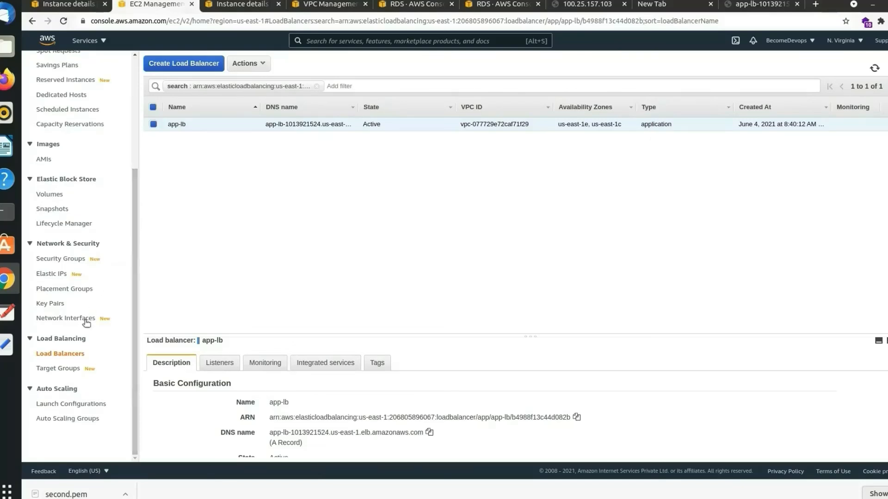
{"action": "left_click", "coordinate": [68, 369]}
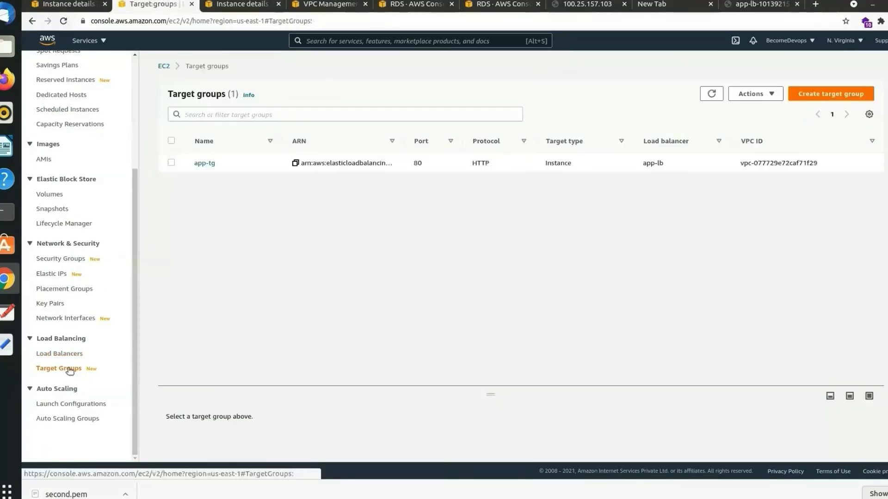
{"action": "left_click_drag", "start_coordinate": [133, 216], "coordinate": [138, 143]}
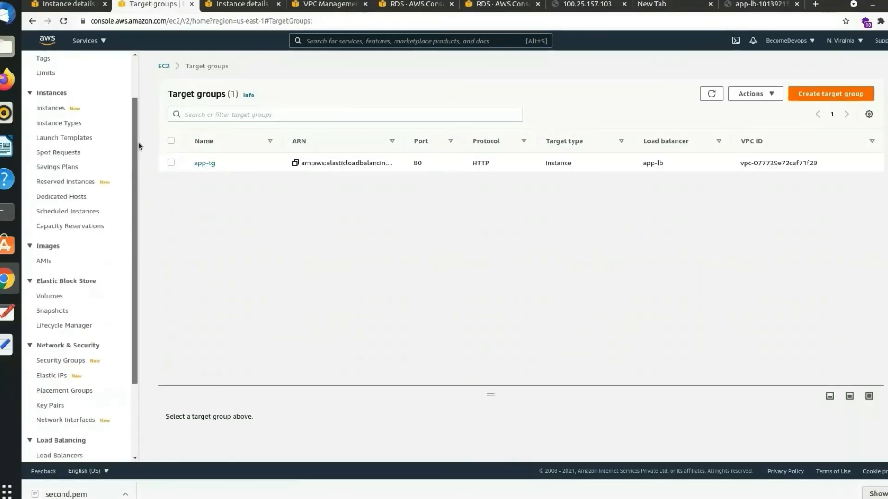
Step: Open the app-tg target group and examine its registered targets and health check settings, highlighting the check interval
{"action": "left_click", "coordinate": [201, 164]}
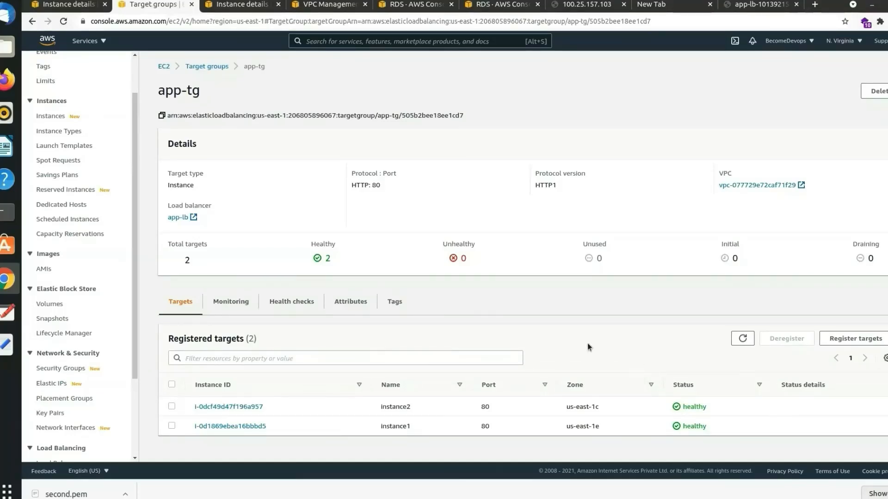
{"action": "left_click", "coordinate": [292, 303]}
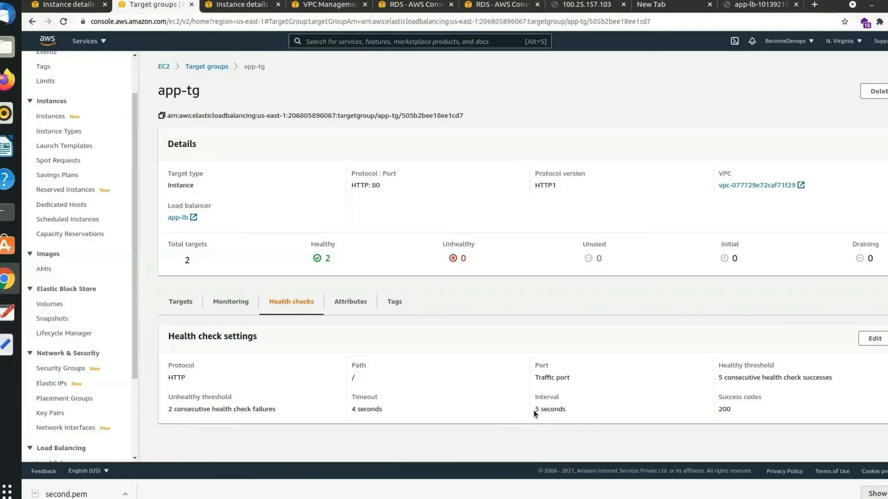
{"action": "left_click_drag", "start_coordinate": [534, 410], "coordinate": [554, 410]}
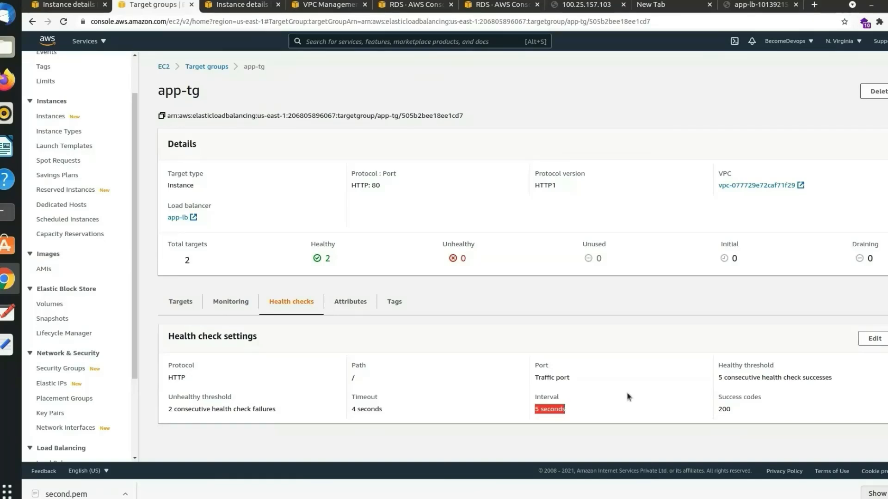
{"action": "left_click", "coordinate": [725, 382]}
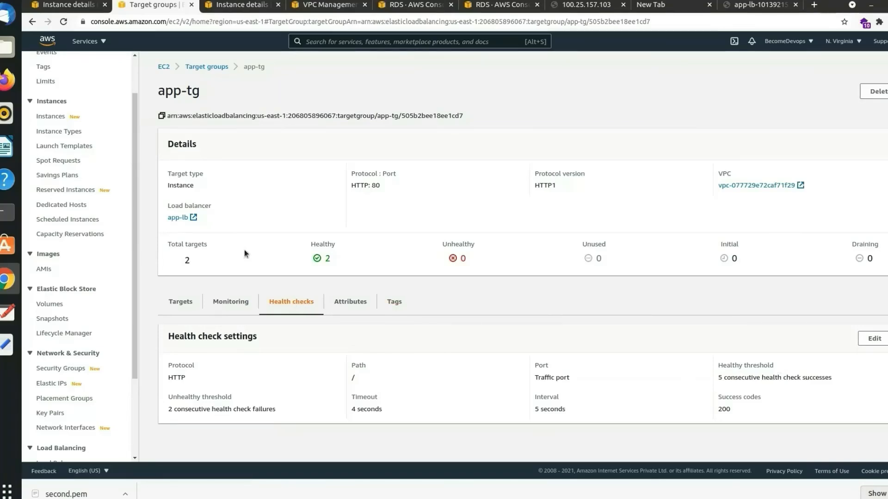
{"action": "scroll", "coordinate": [107, 382], "scroll_direction": "down", "scroll_amount": 3}
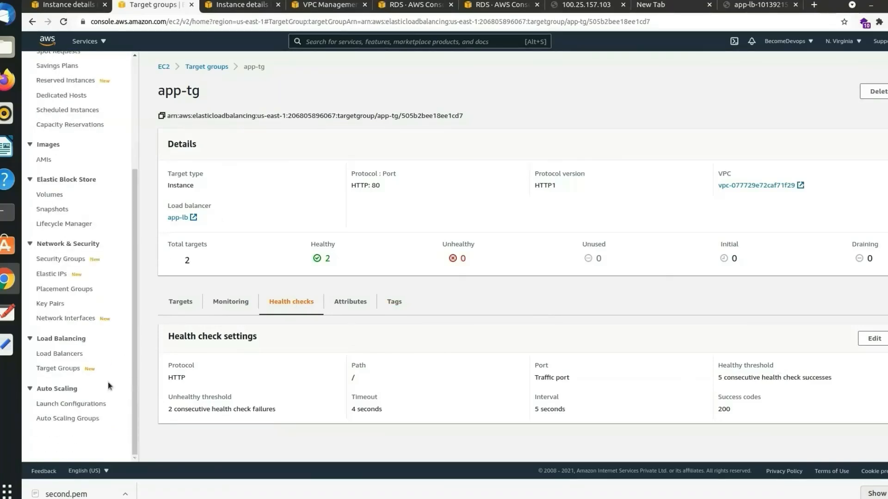
{"action": "scroll", "coordinate": [136, 335], "scroll_direction": "up", "scroll_amount": 1}
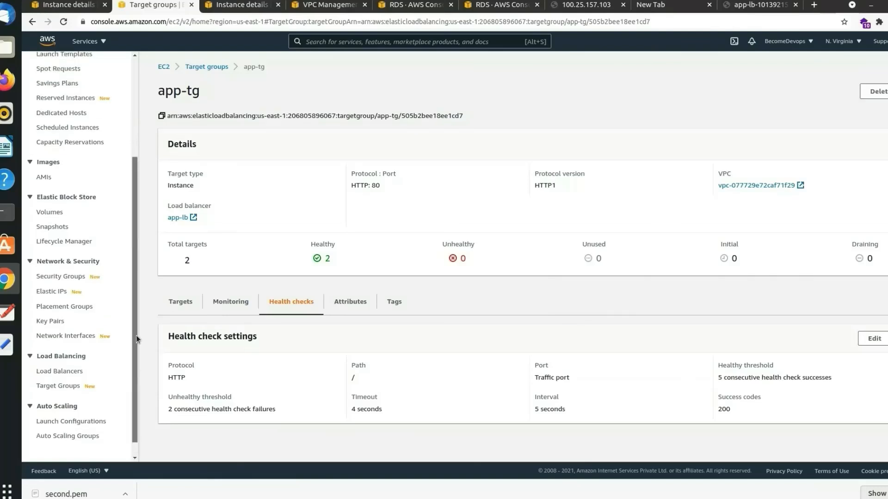
{"action": "scroll", "coordinate": [136, 335], "scroll_direction": "up", "scroll_amount": 3}
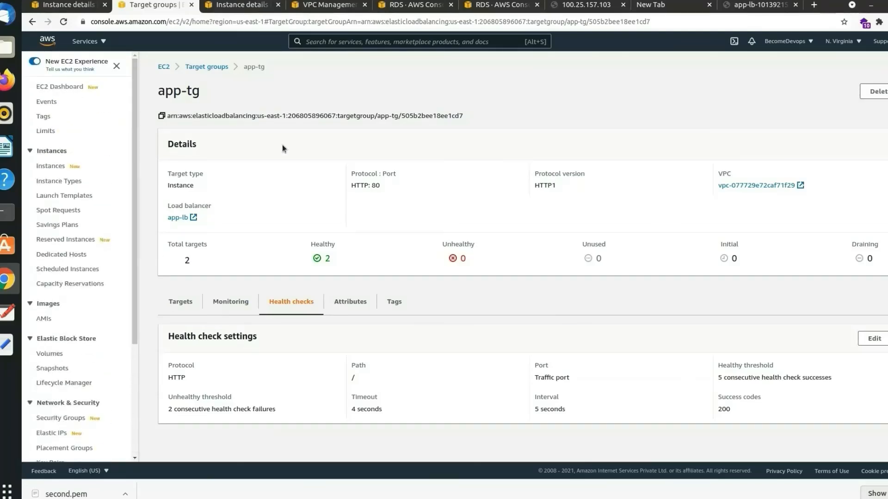